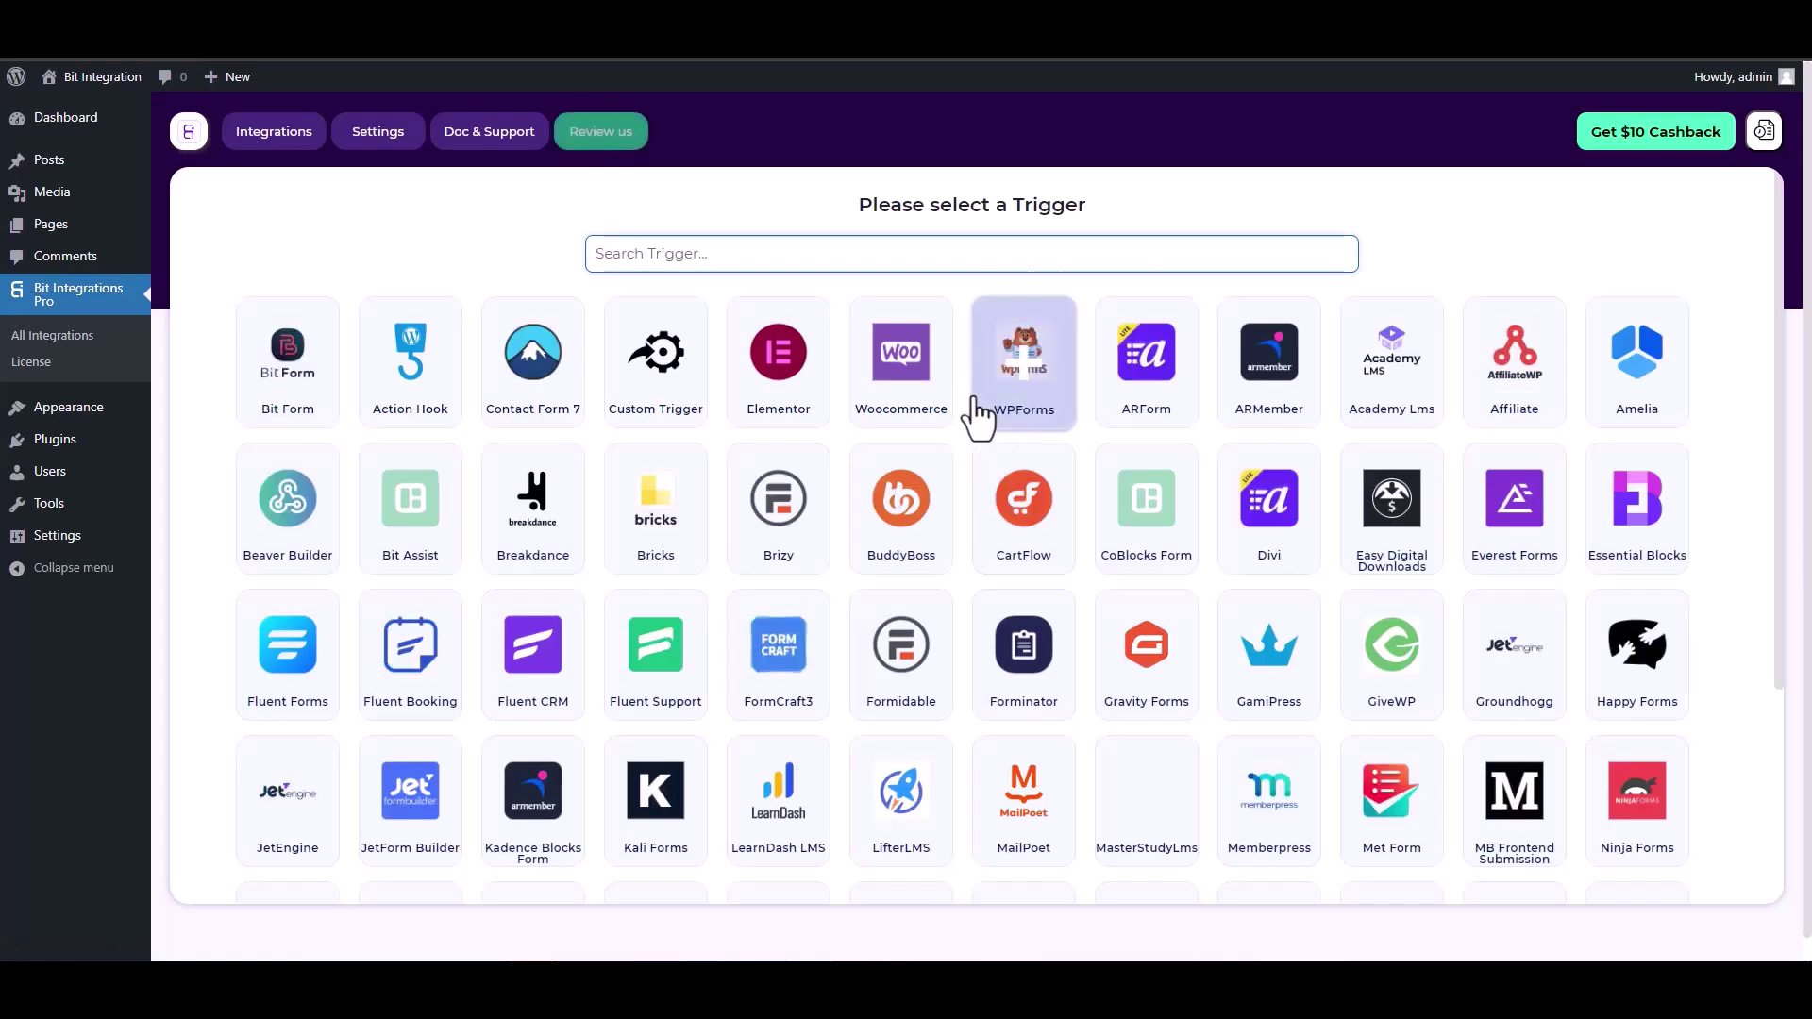
# - Search 'co', pick CoBlocks Form as the trigger, and start fetching its submitted data
pyautogui.write('co')
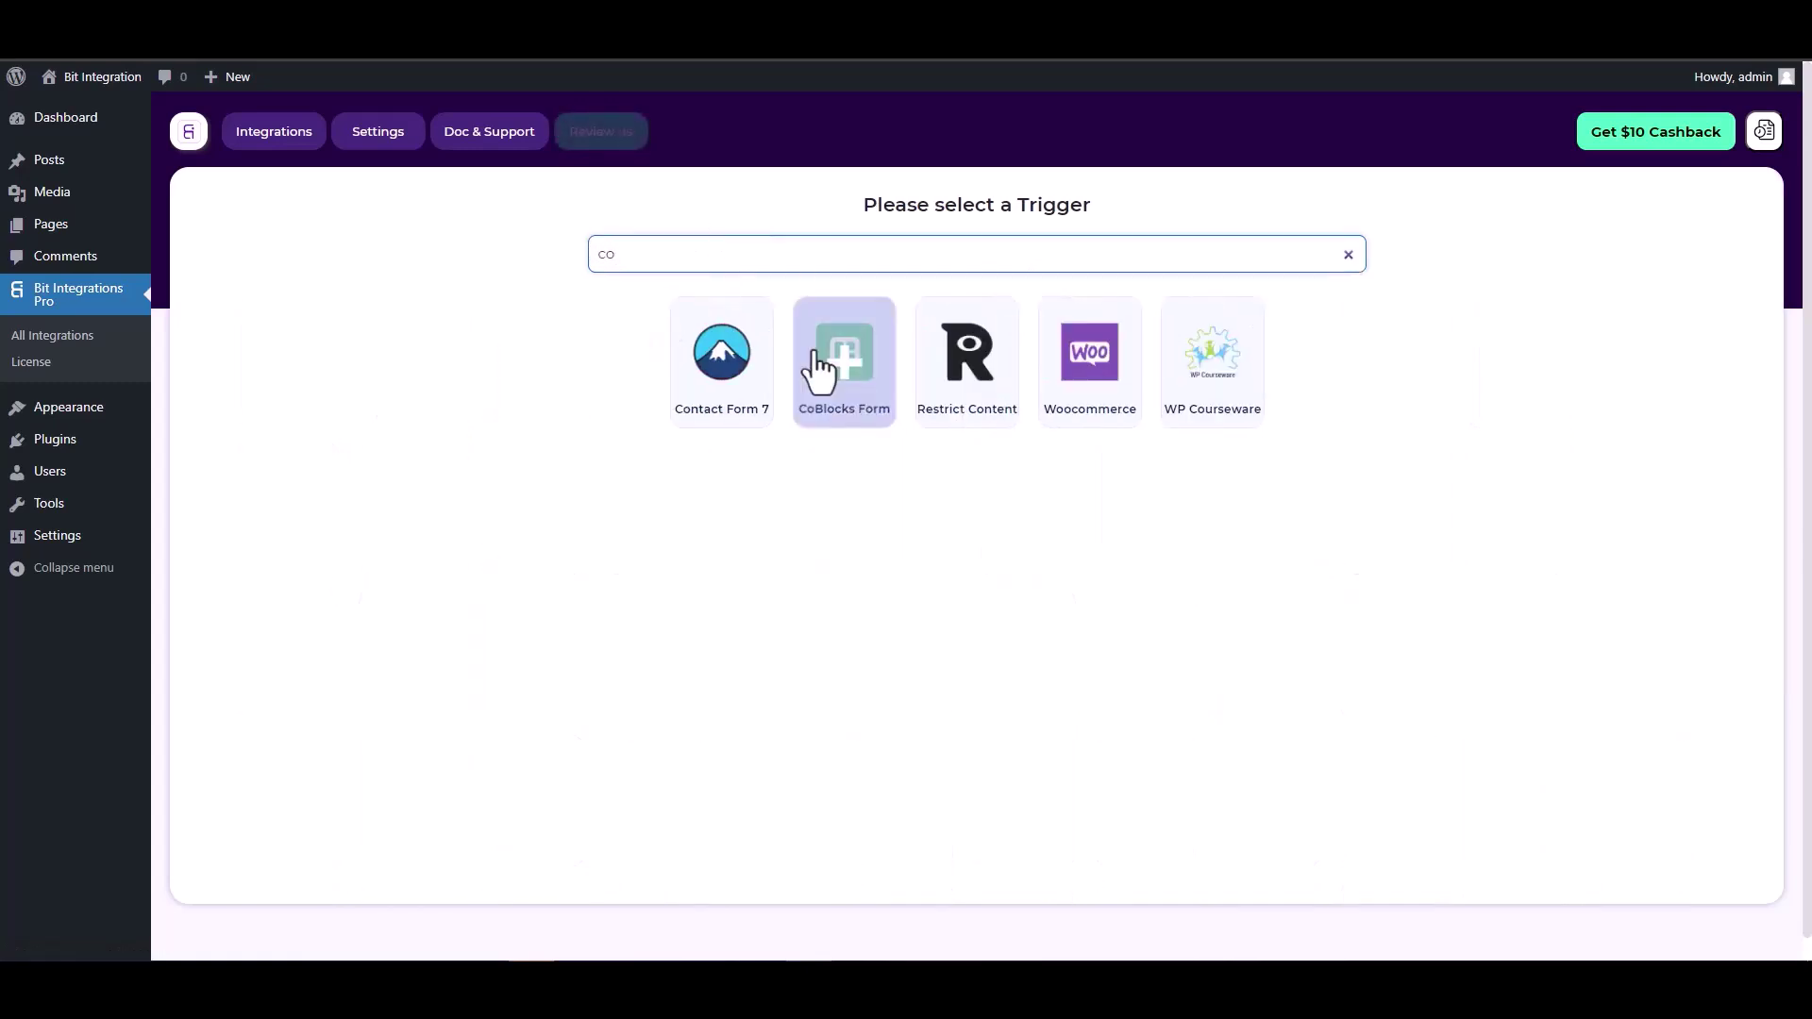
pyautogui.click(826, 373)
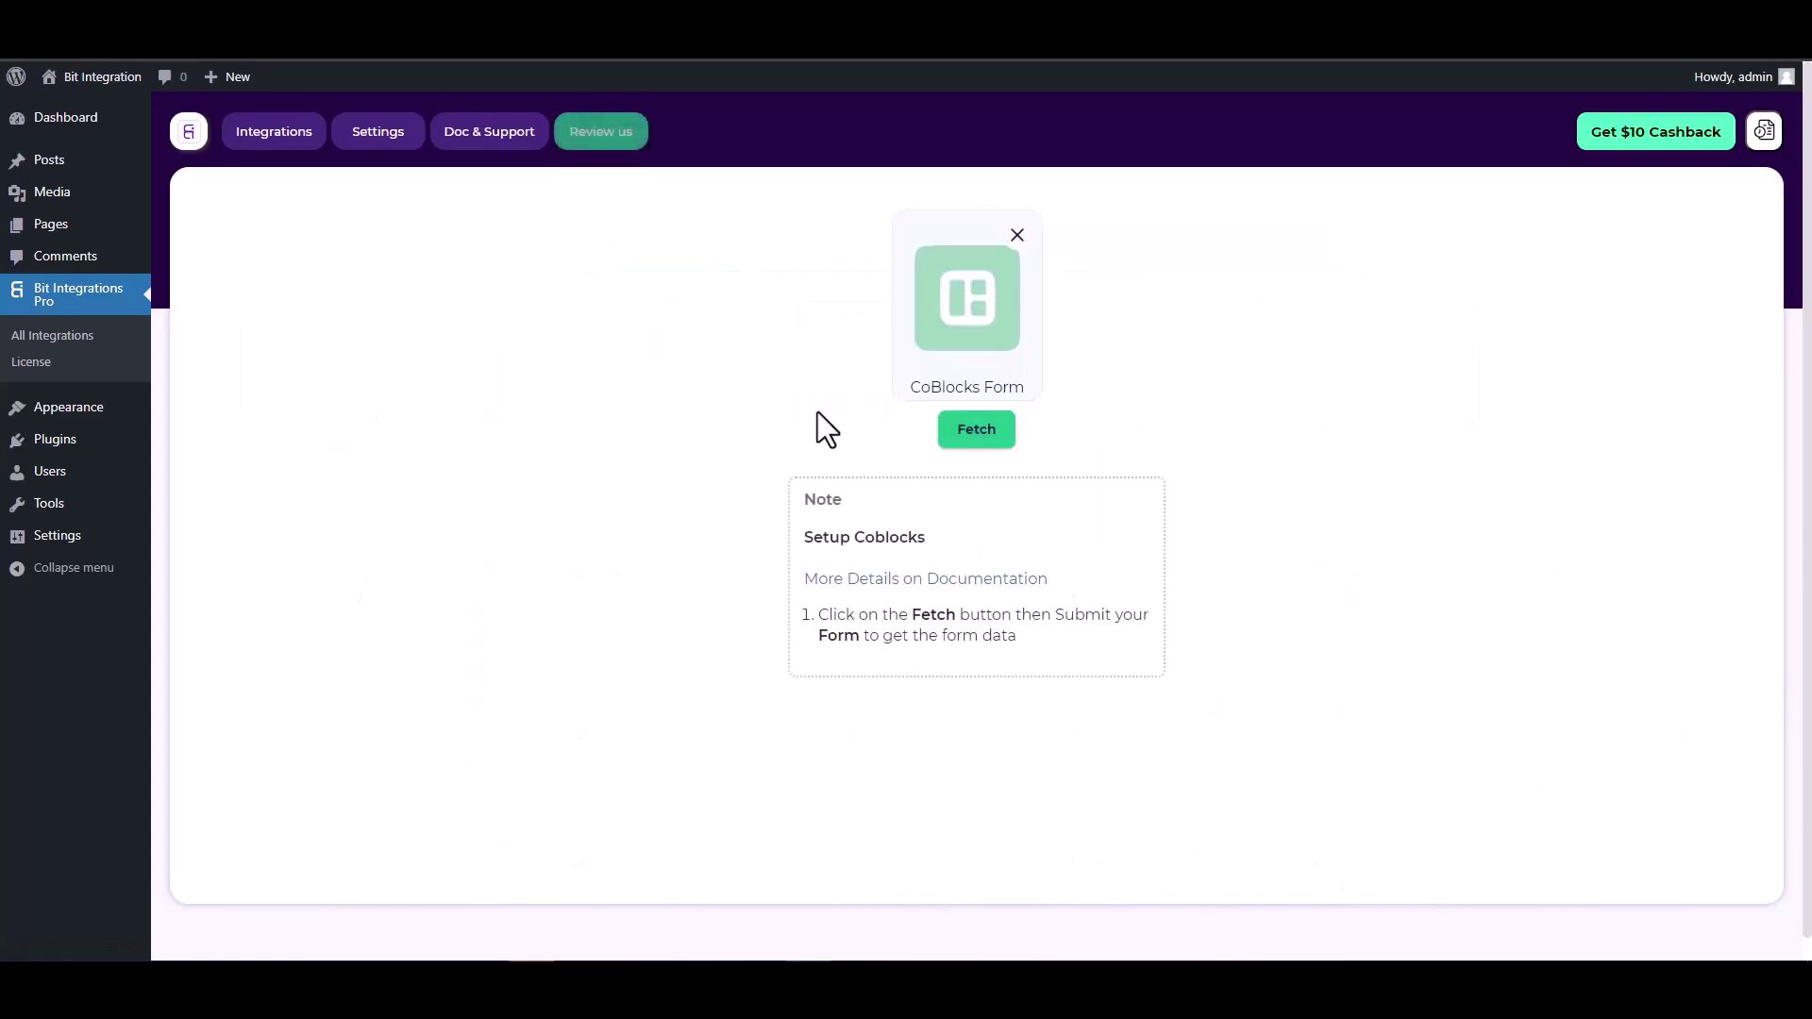
pyautogui.click(955, 430)
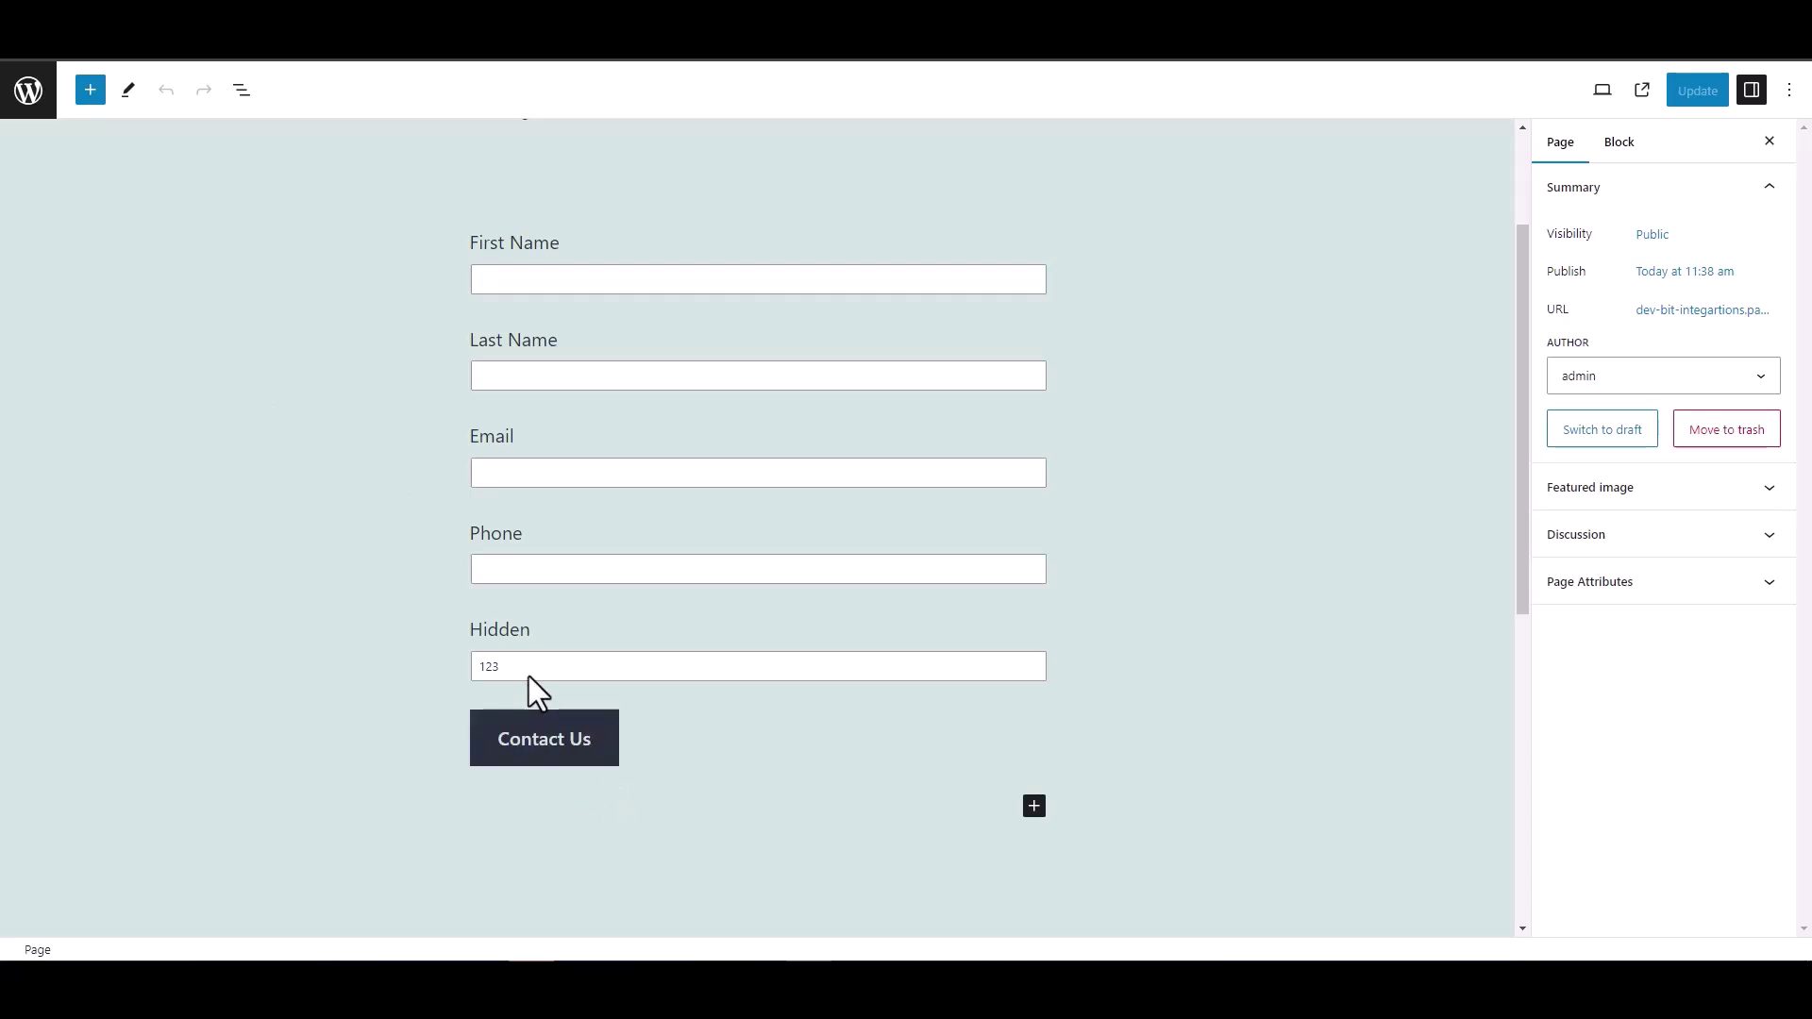
# - Inspect the Hidden field block's settings, whose value is 123, then deselect it
pyautogui.doubleClick(483, 629)
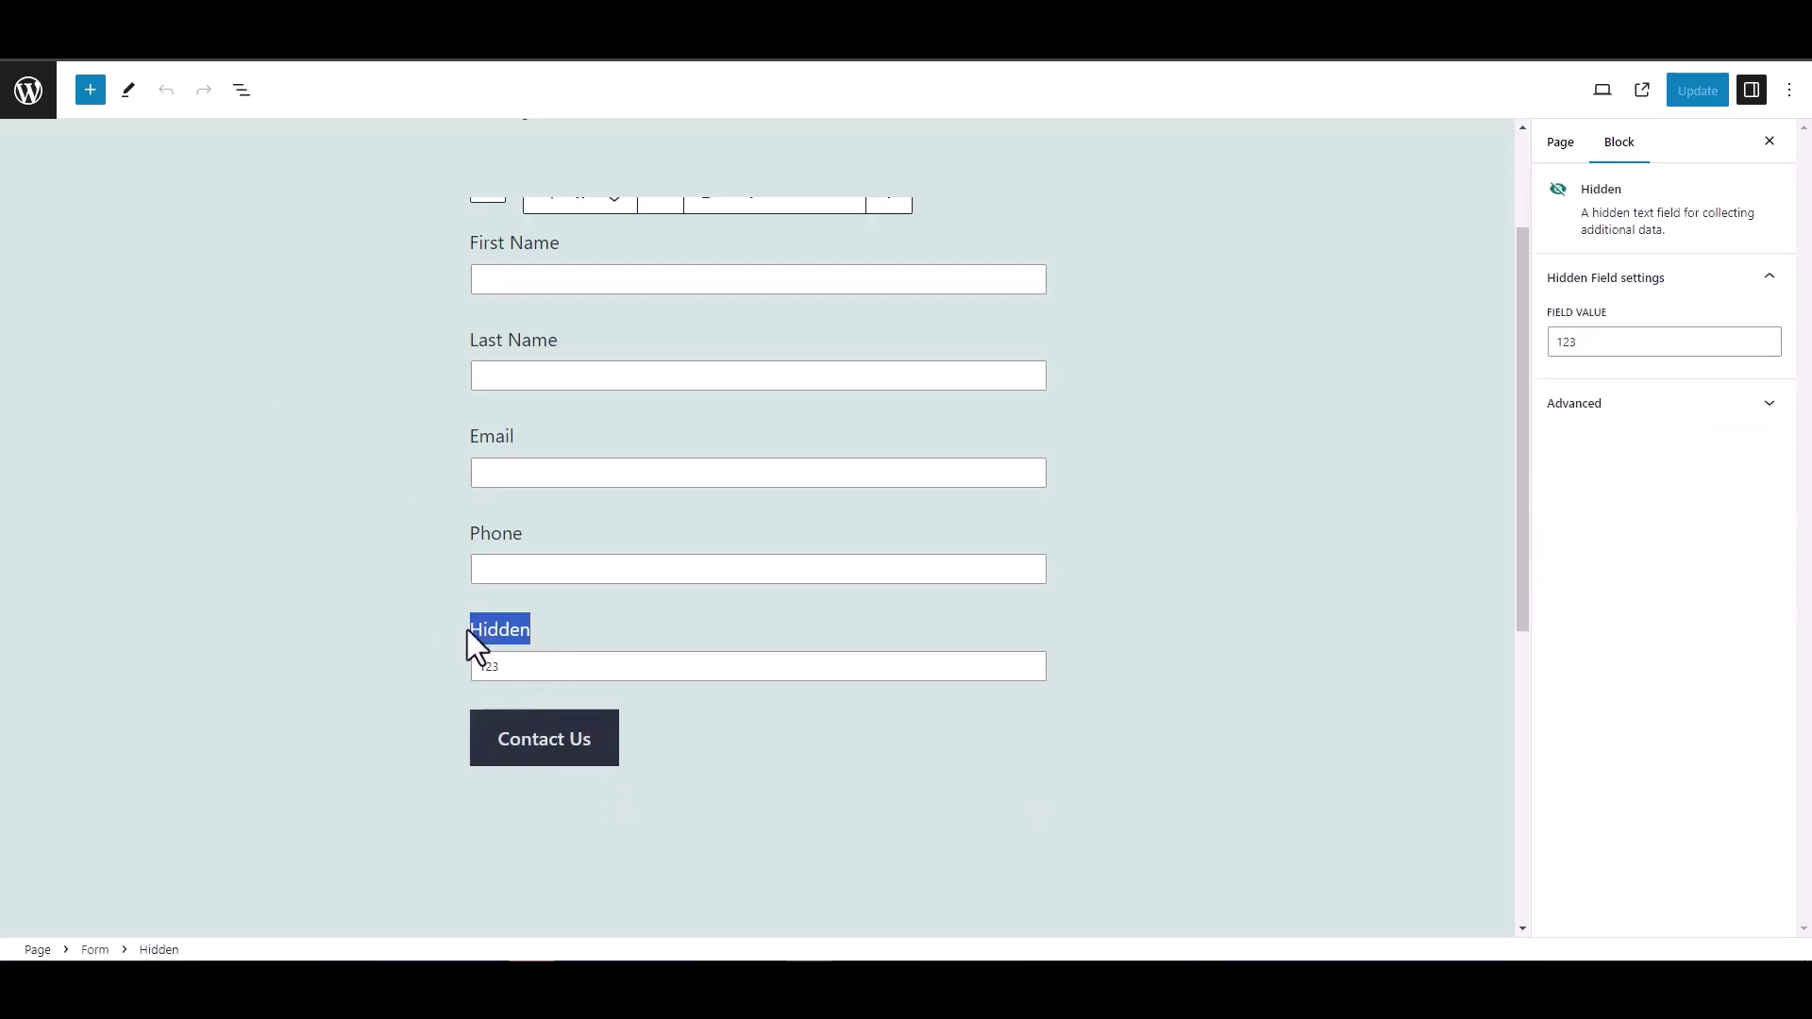
pyautogui.click(372, 609)
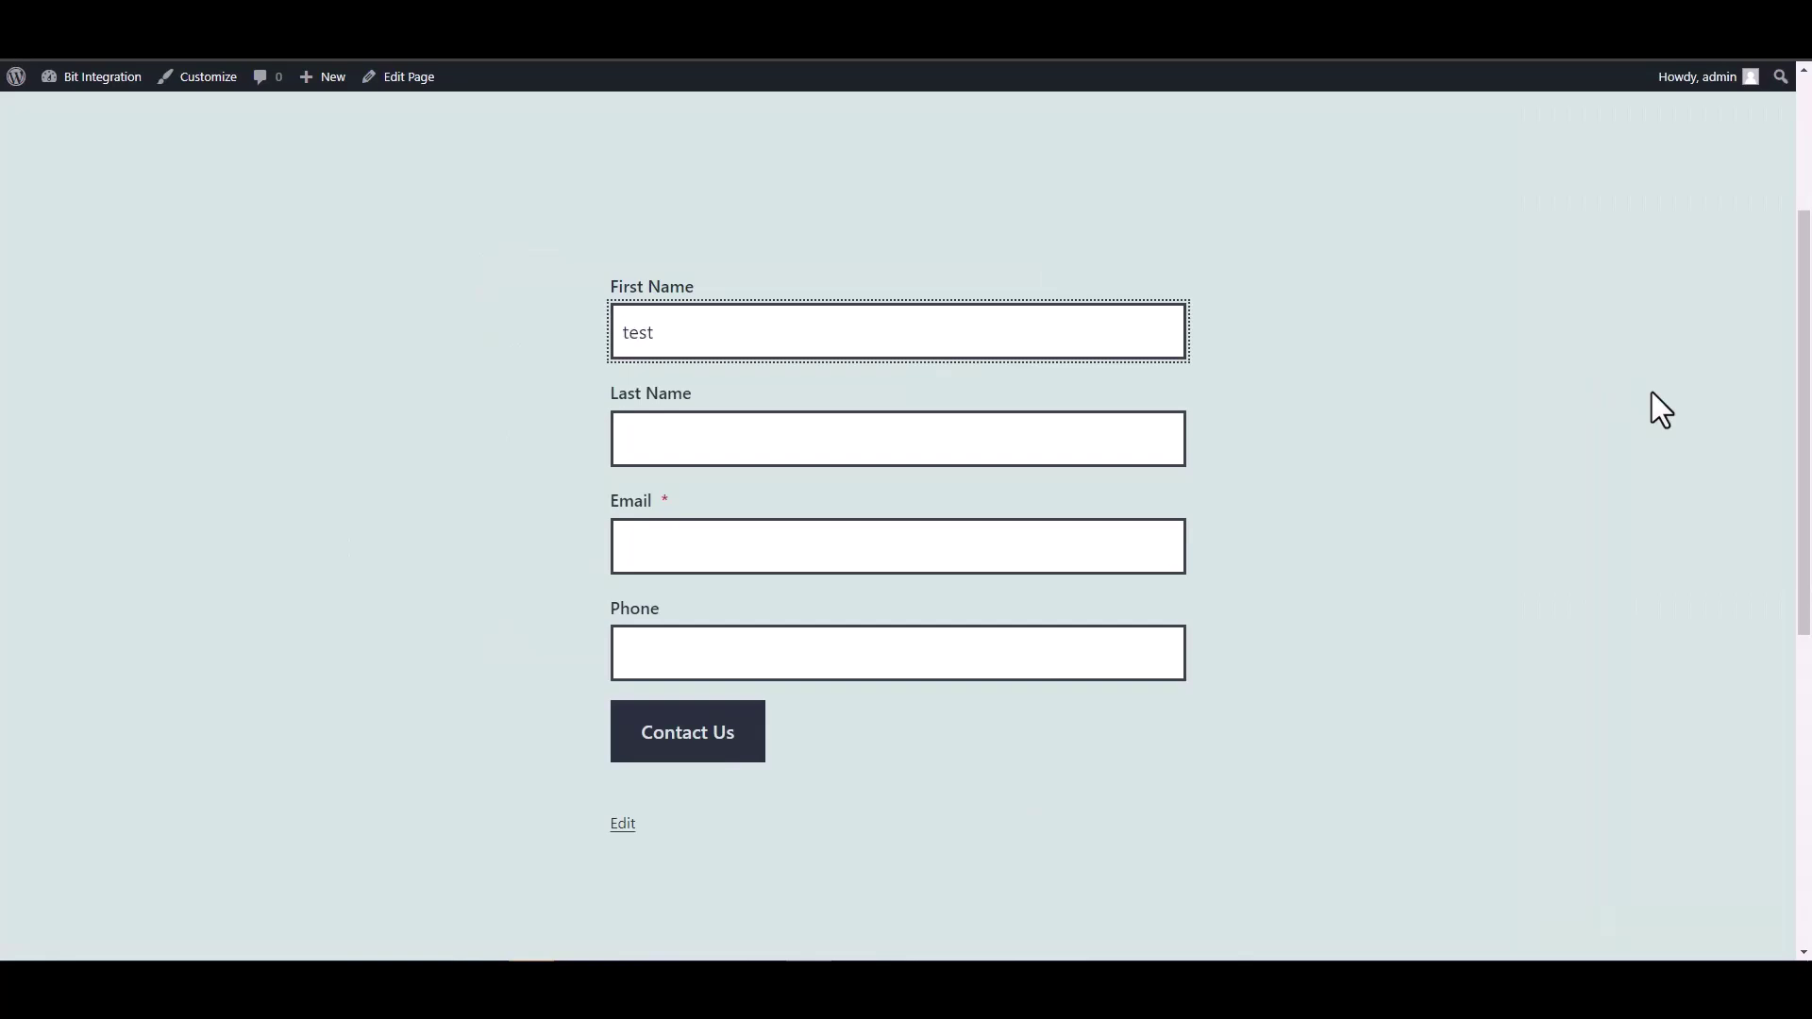
# - Set the Last Name field to test1, correcting the misplaced digit
pyautogui.click(1156, 445)
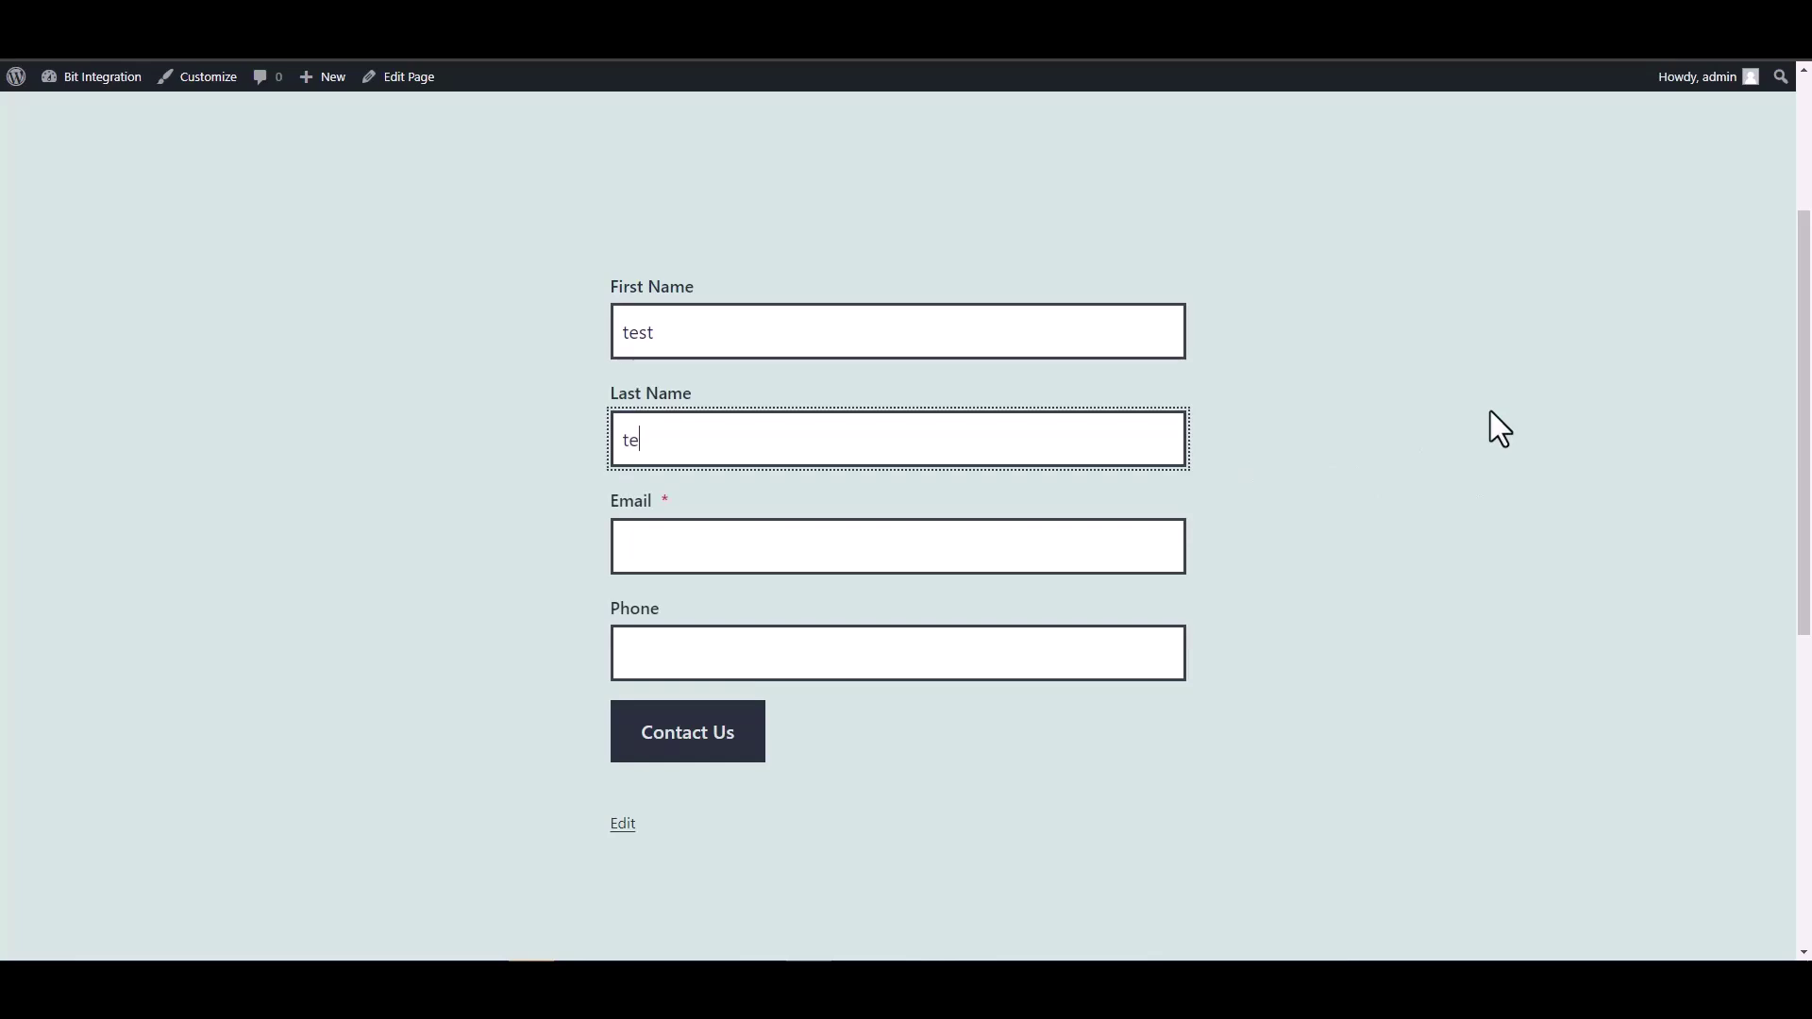
pyautogui.press('Home')
pyautogui.write('1')
pyautogui.press('BackSpace')
pyautogui.click(1142, 427)
pyautogui.write('1')
# - Enter a test email address and phone 123456, then submit the contact form
pyautogui.click(1015, 558)
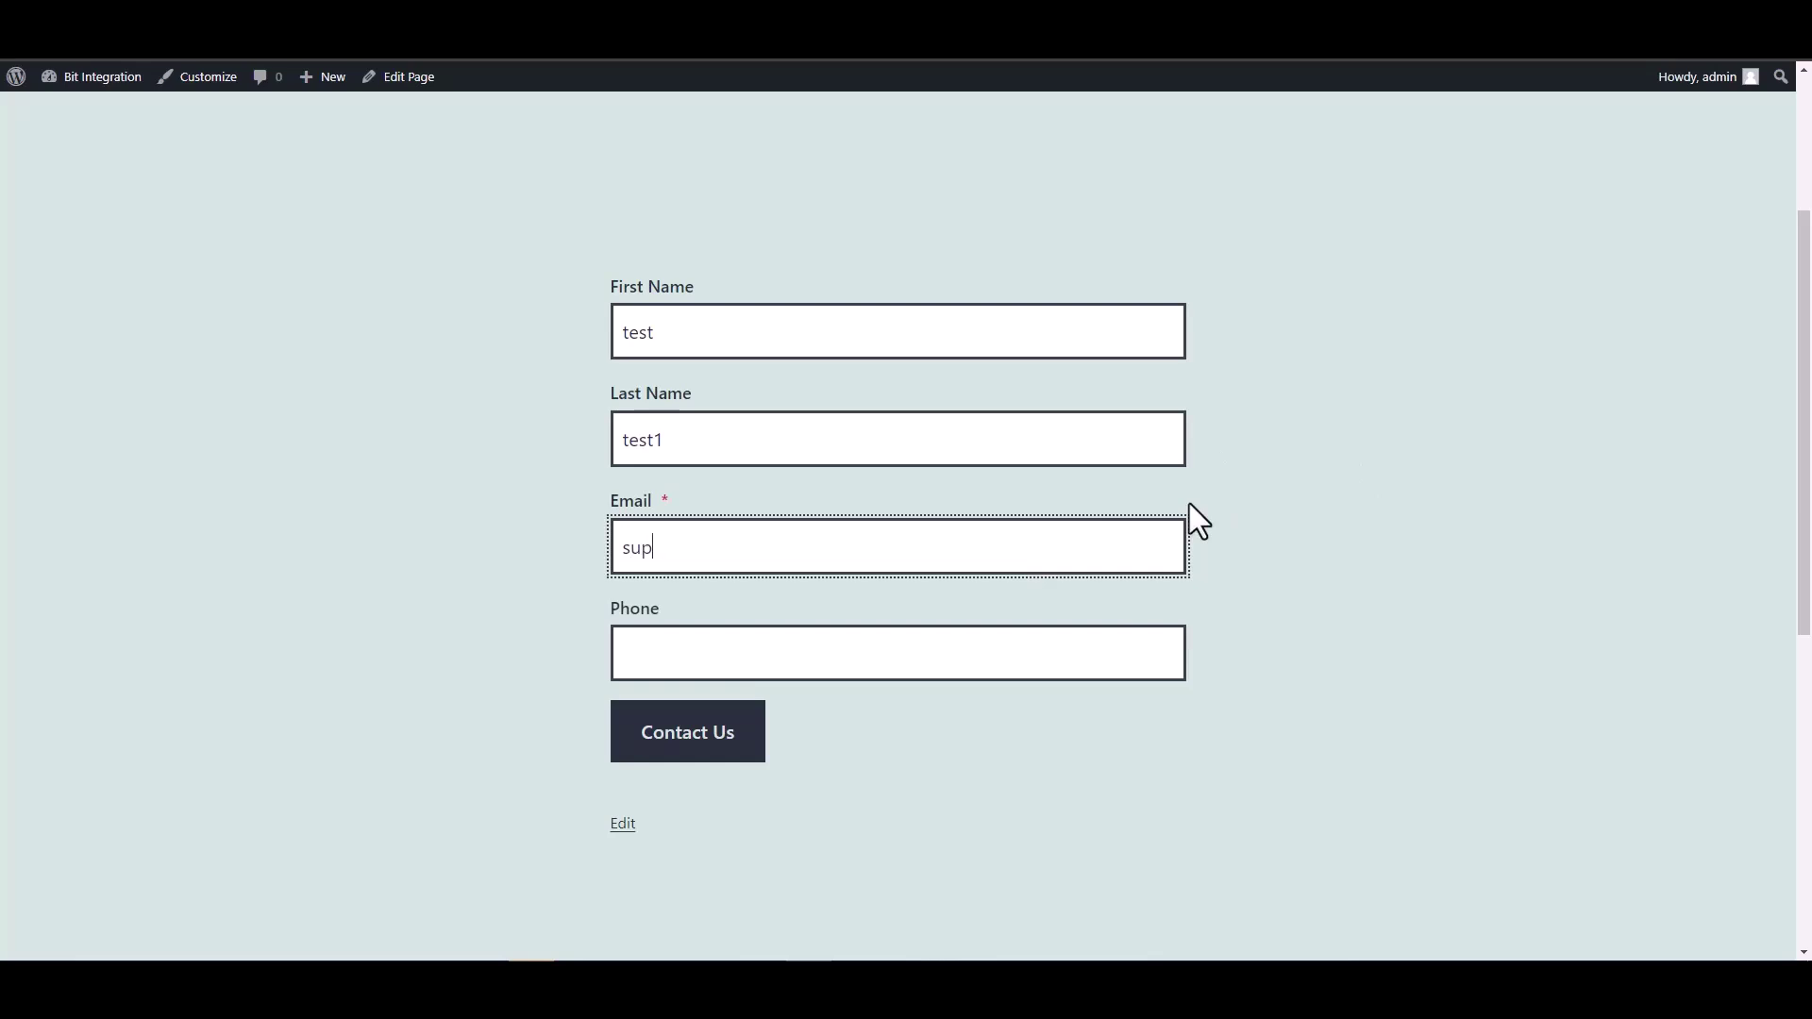
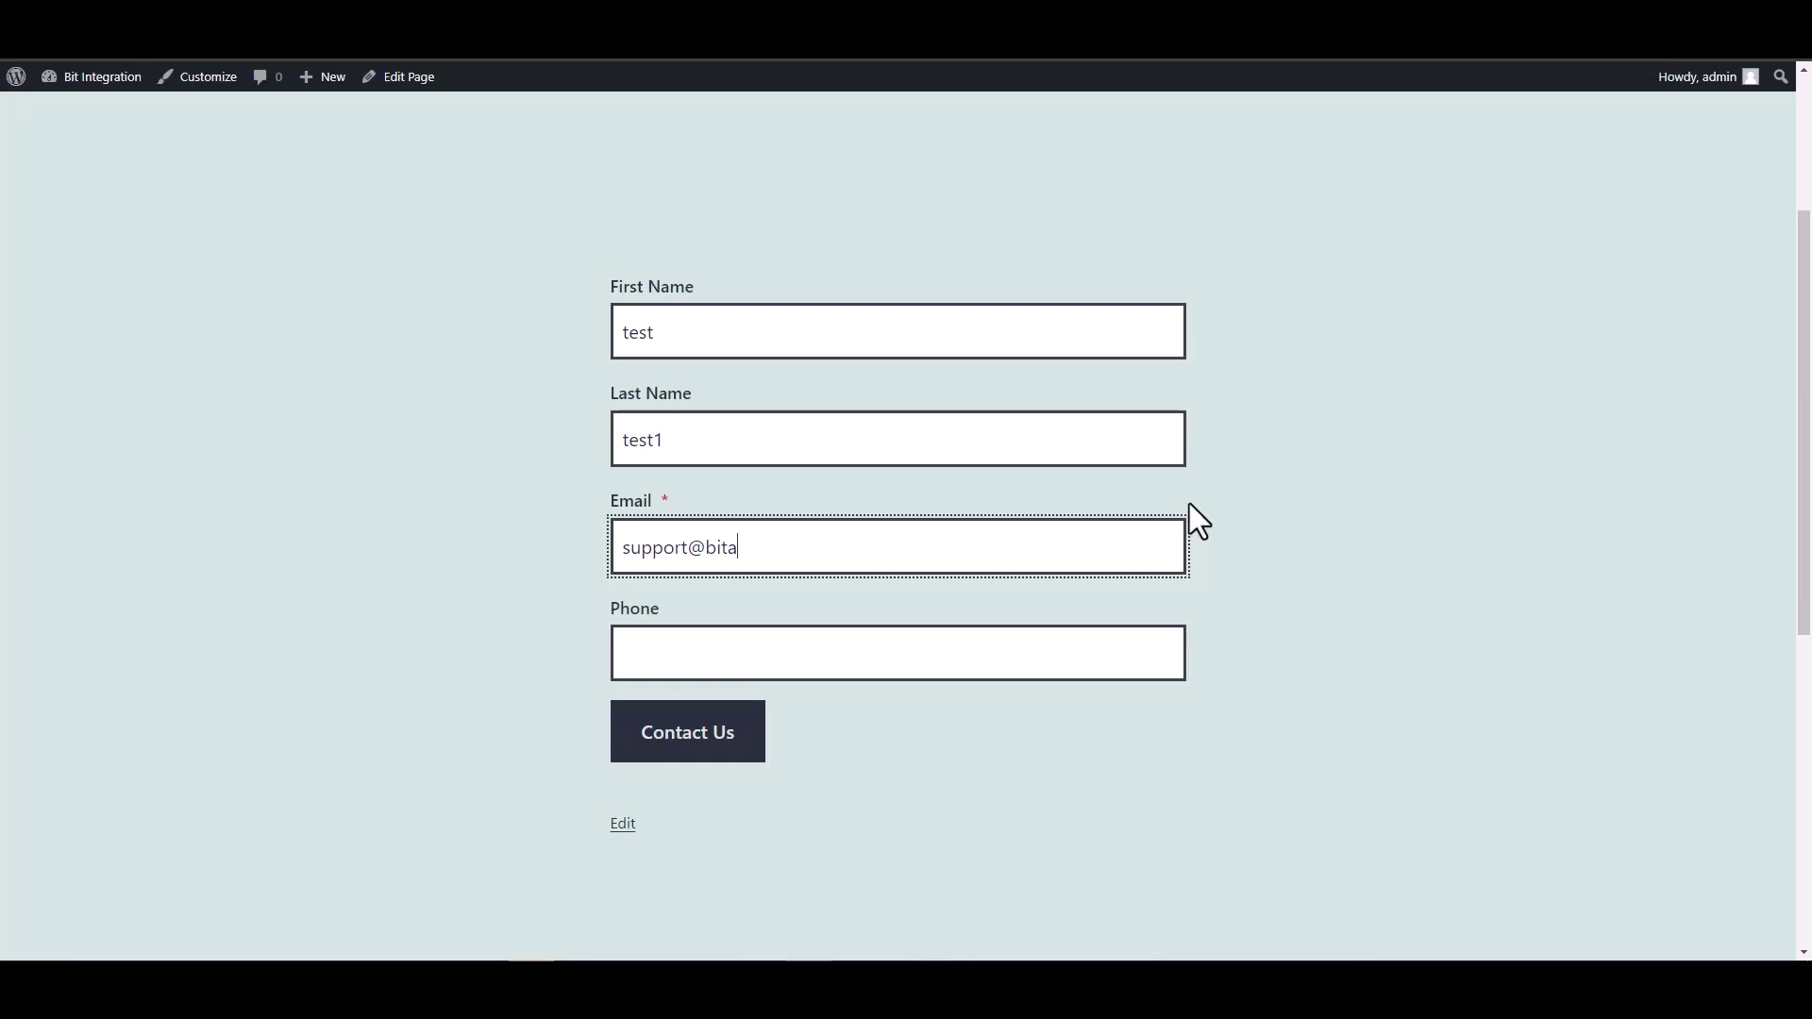
pyautogui.write('test@test.pro')
pyautogui.click(1048, 667)
pyautogui.write('12345678')
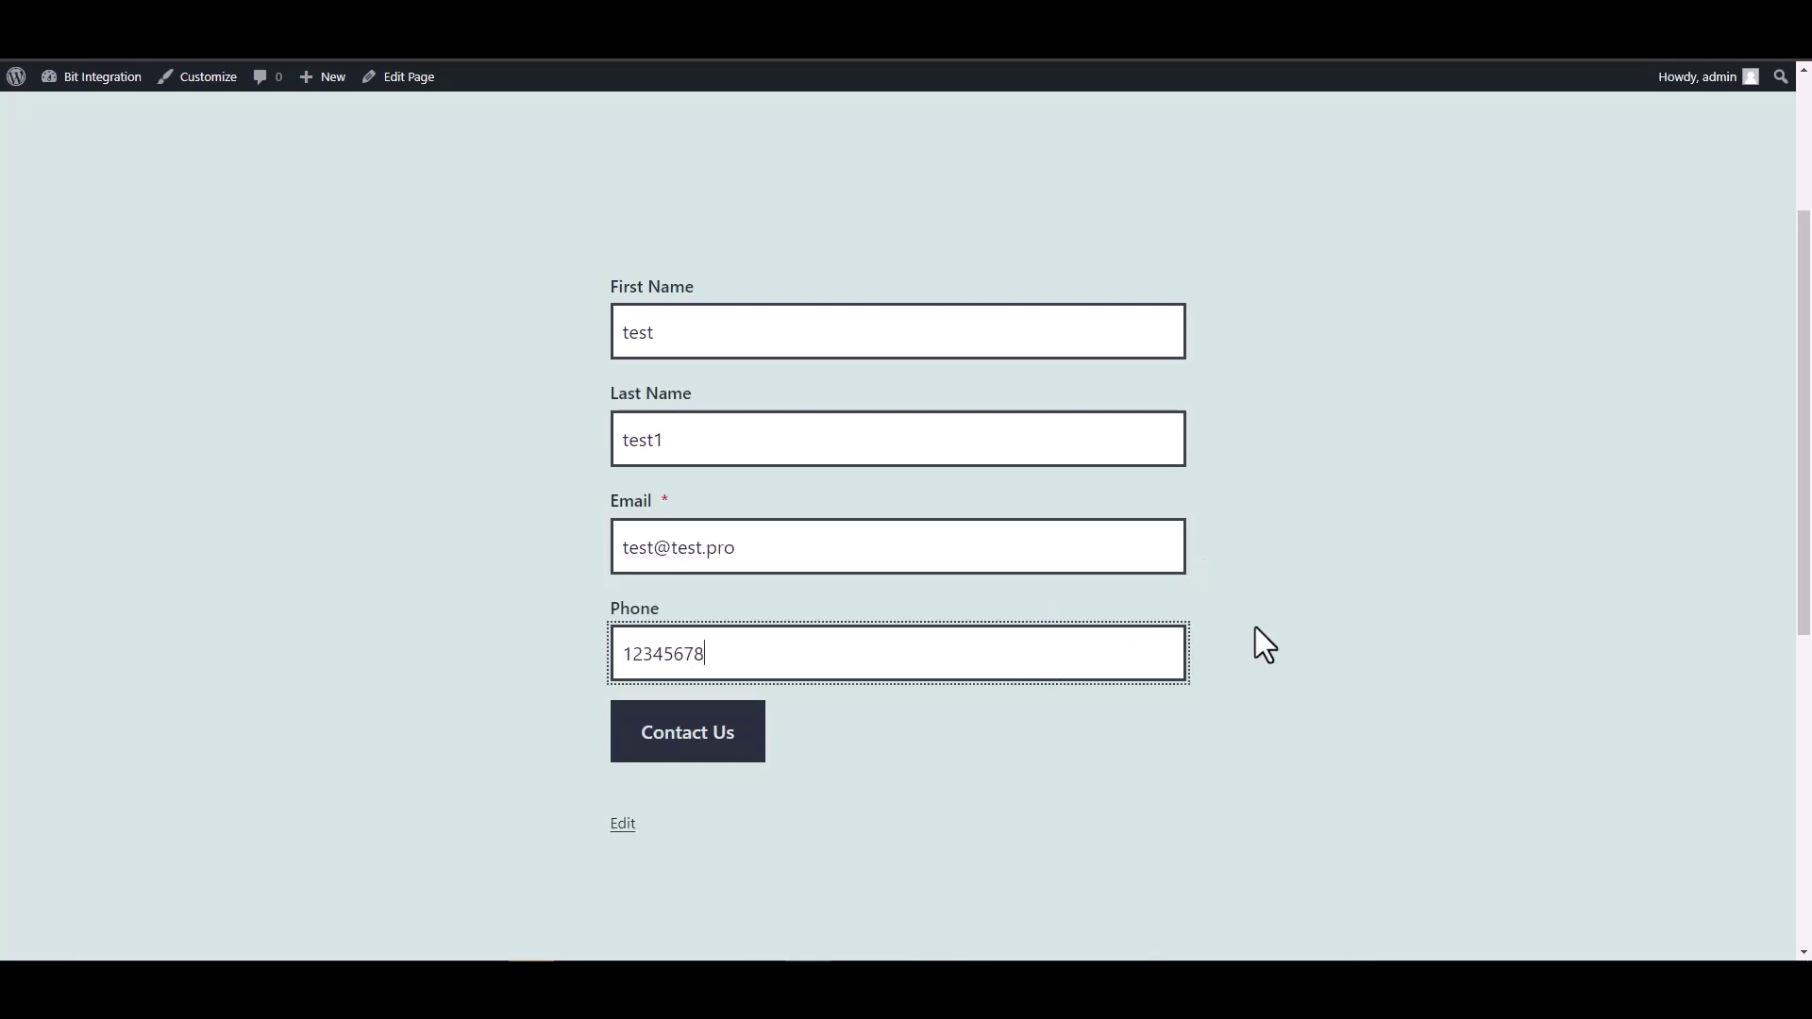
pyautogui.click(704, 734)
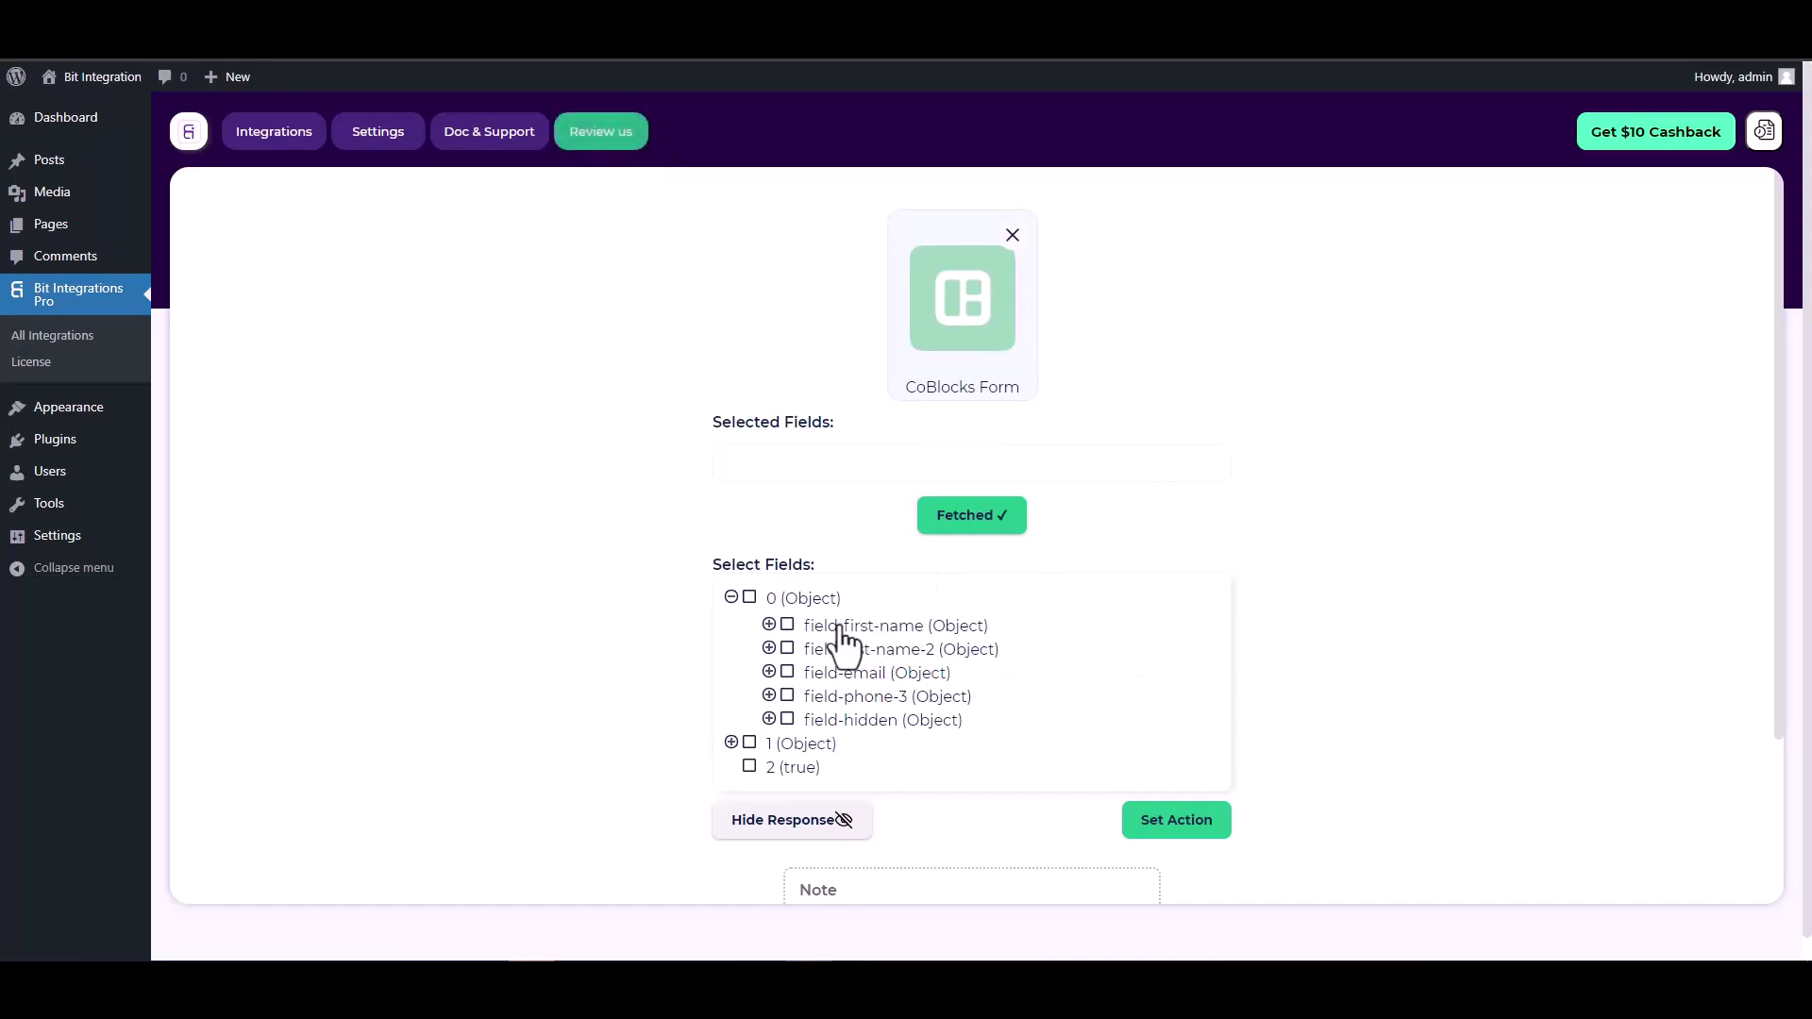
# - Select field-first-name, field-last-name-2, field-email, field-phone-3 and field-hidden
pyautogui.click(787, 626)
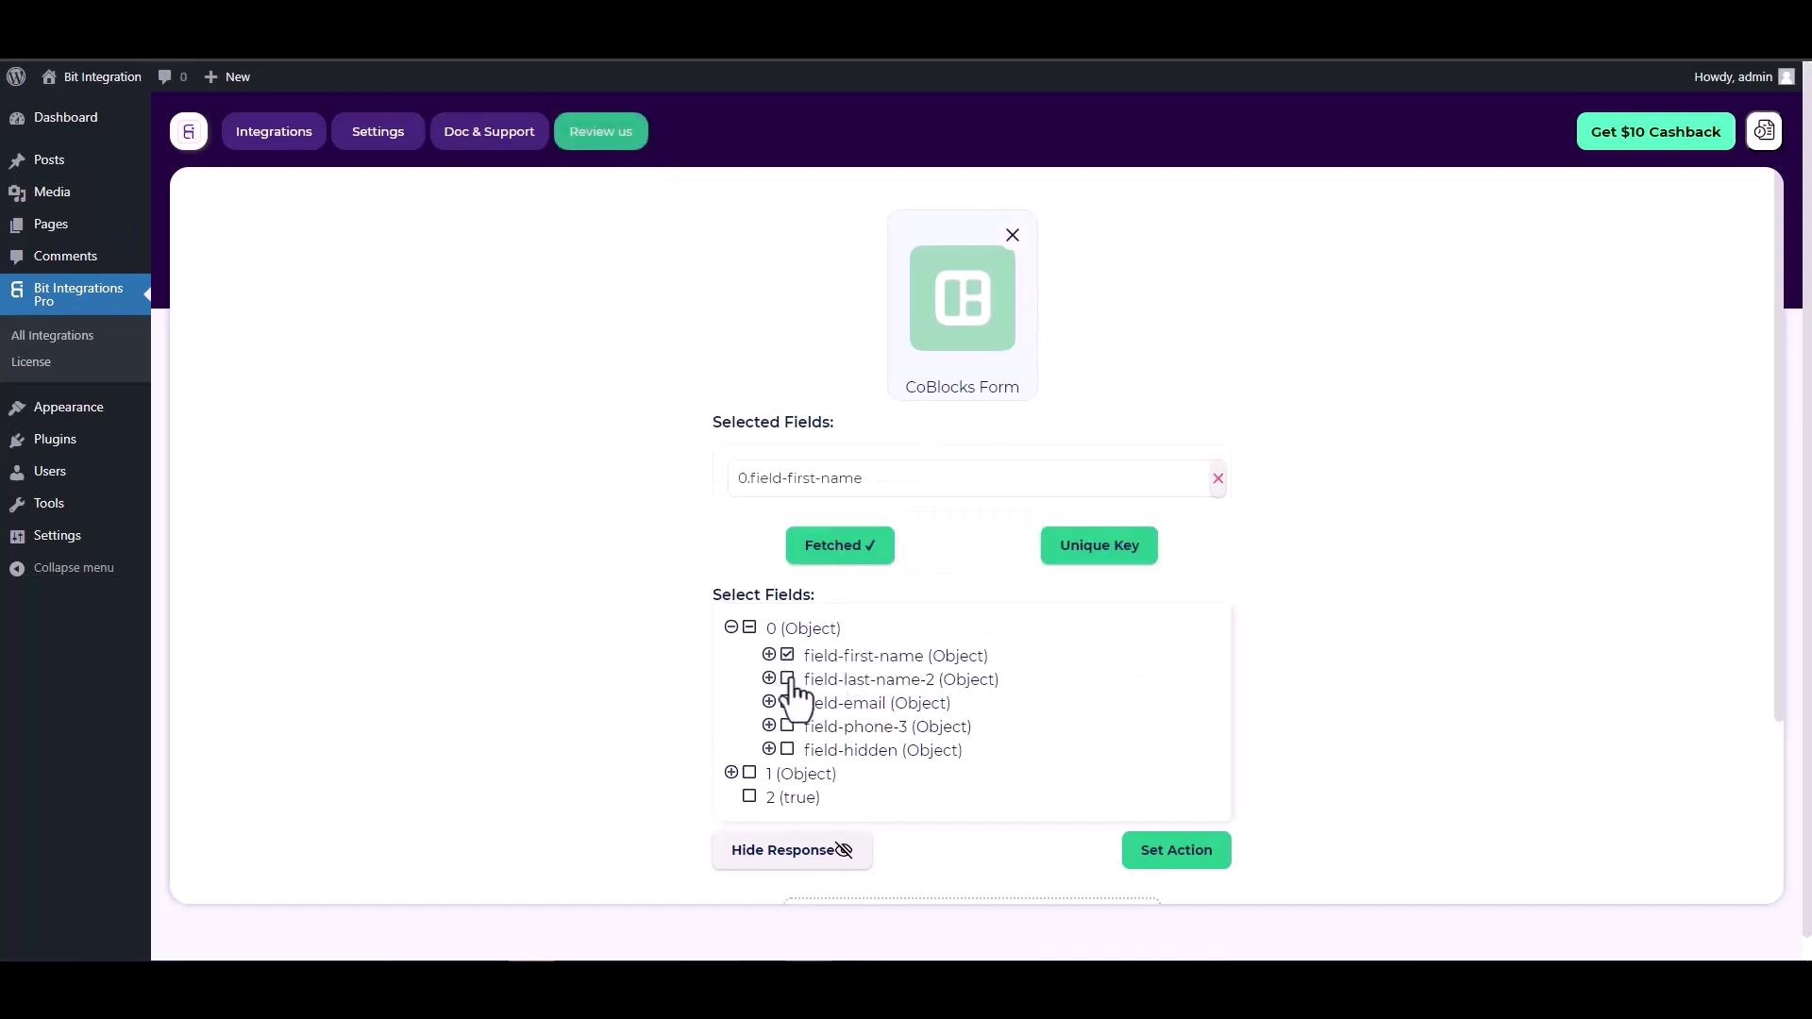
pyautogui.click(789, 689)
pyautogui.click(788, 748)
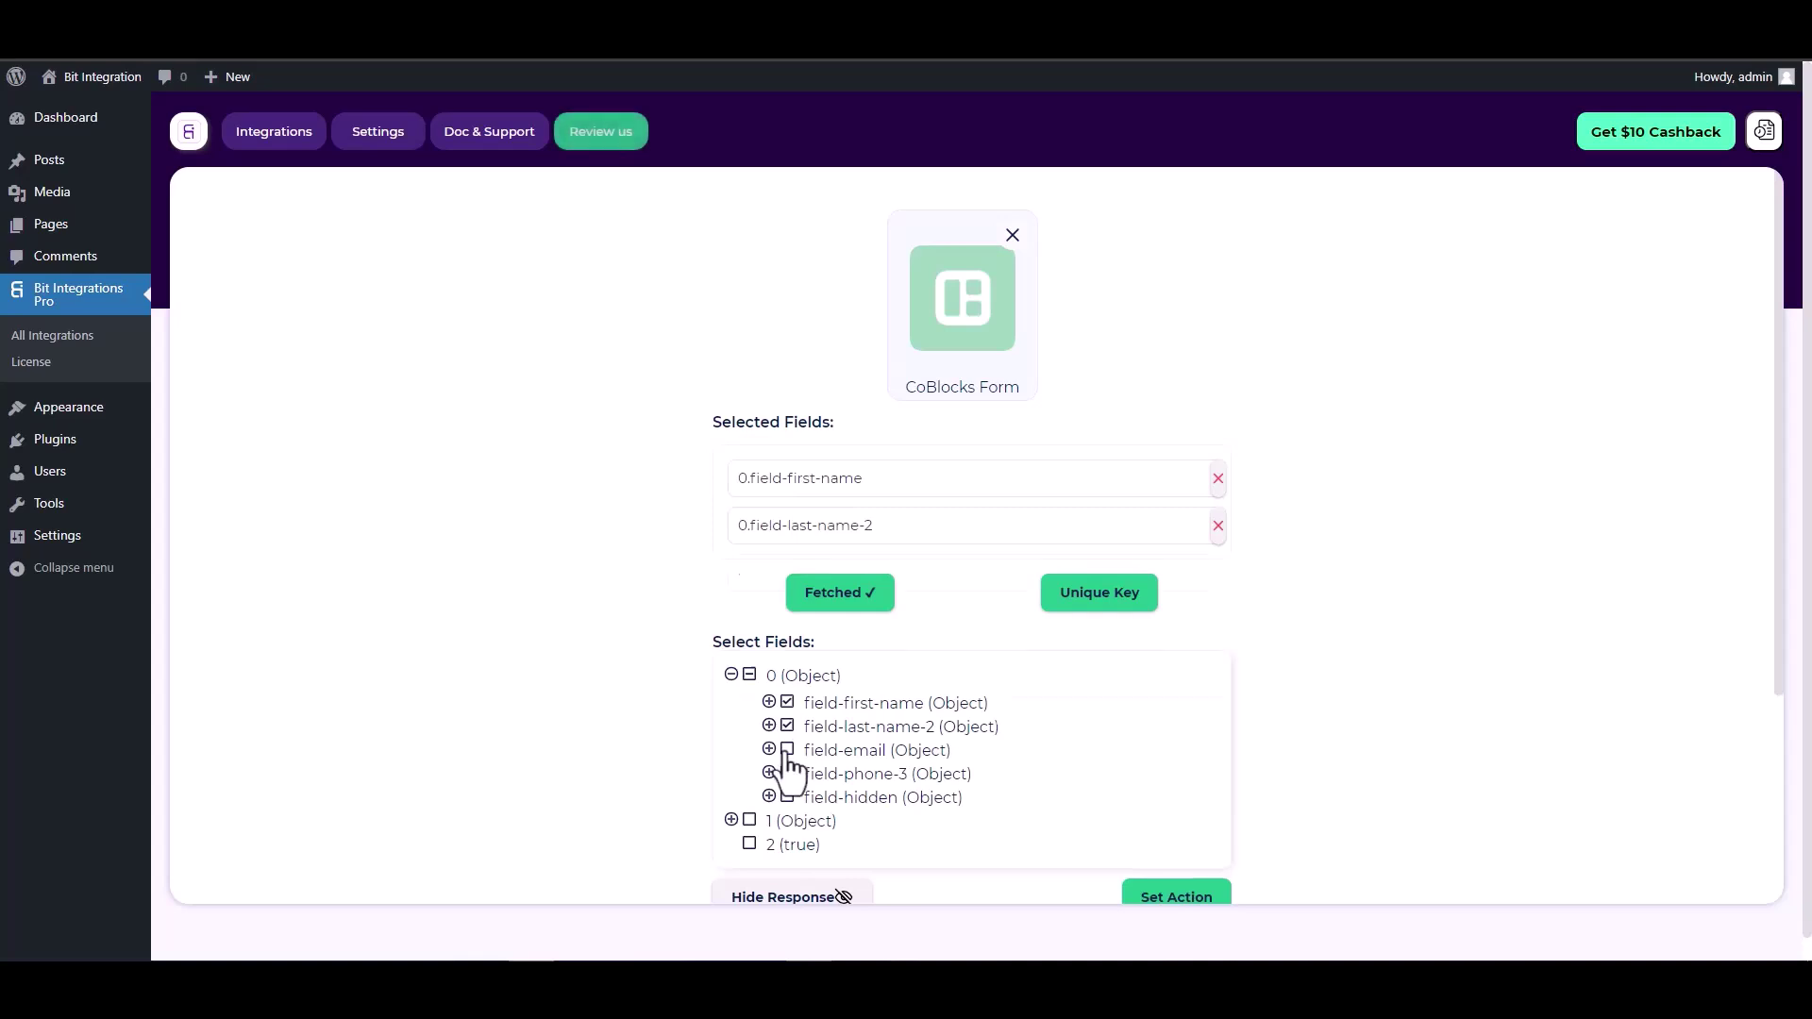
pyautogui.click(787, 821)
pyautogui.click(787, 893)
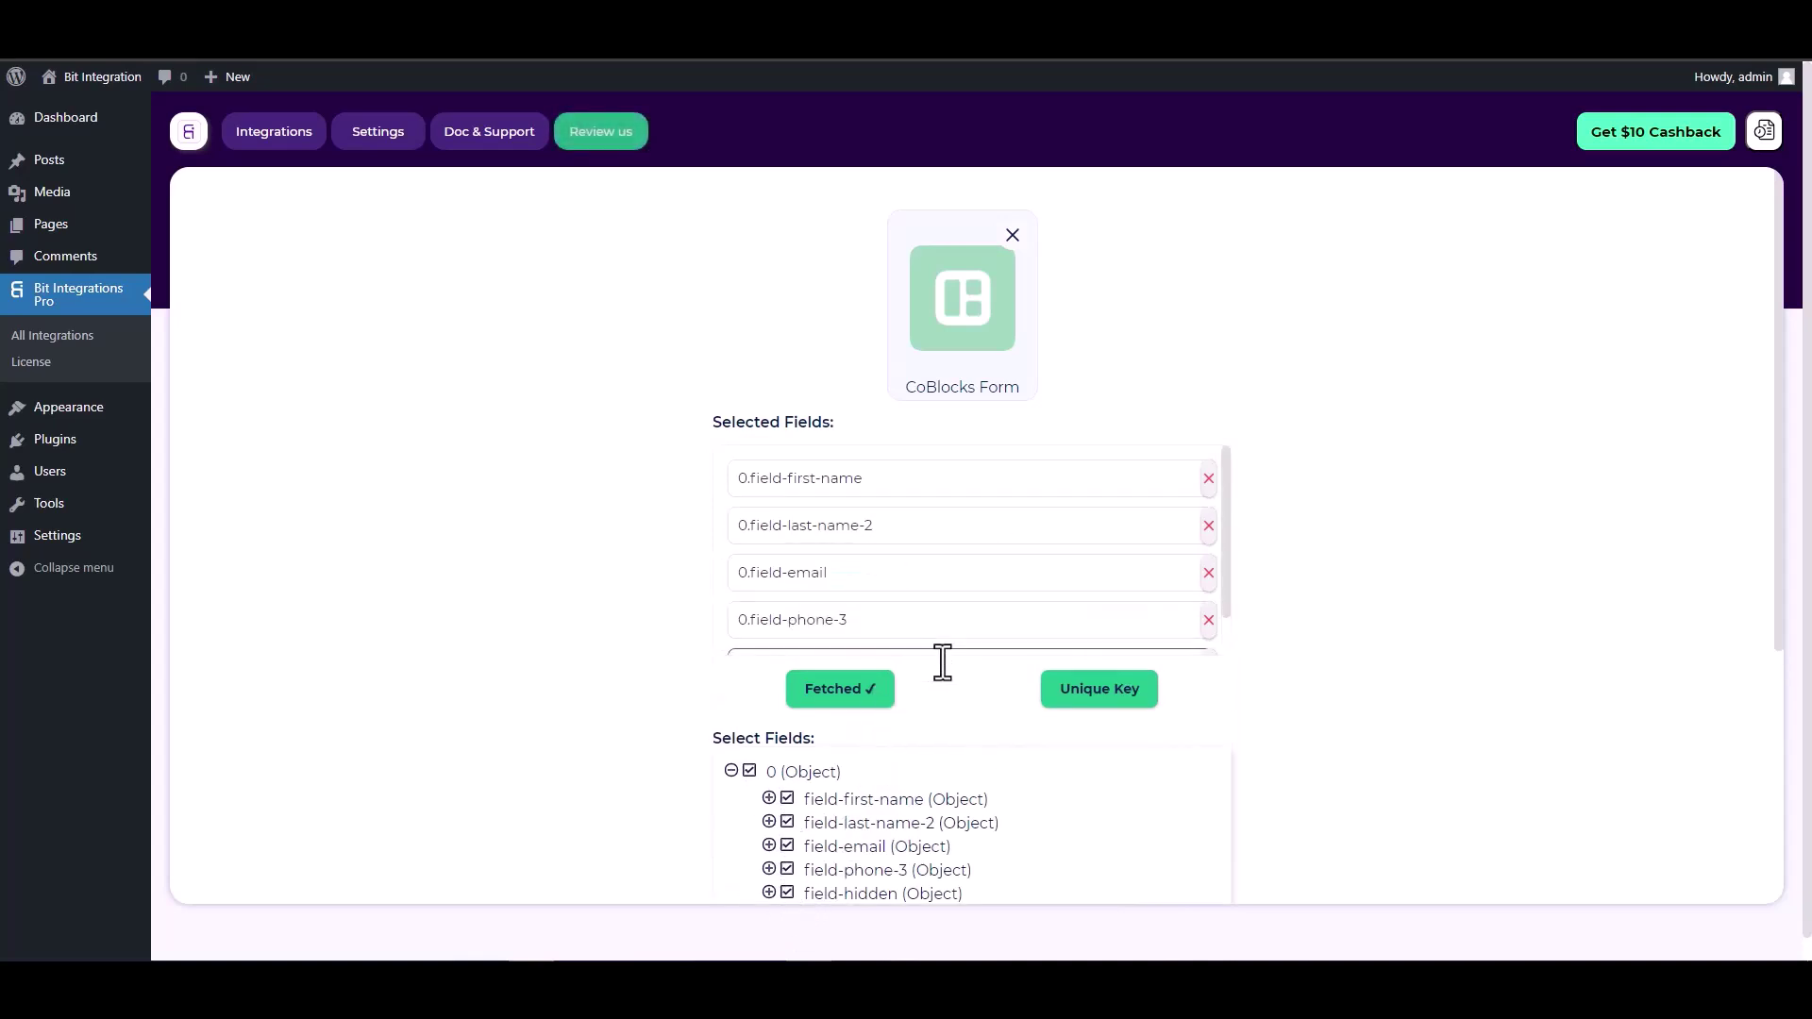
pyautogui.scroll(-1, 908, 670)
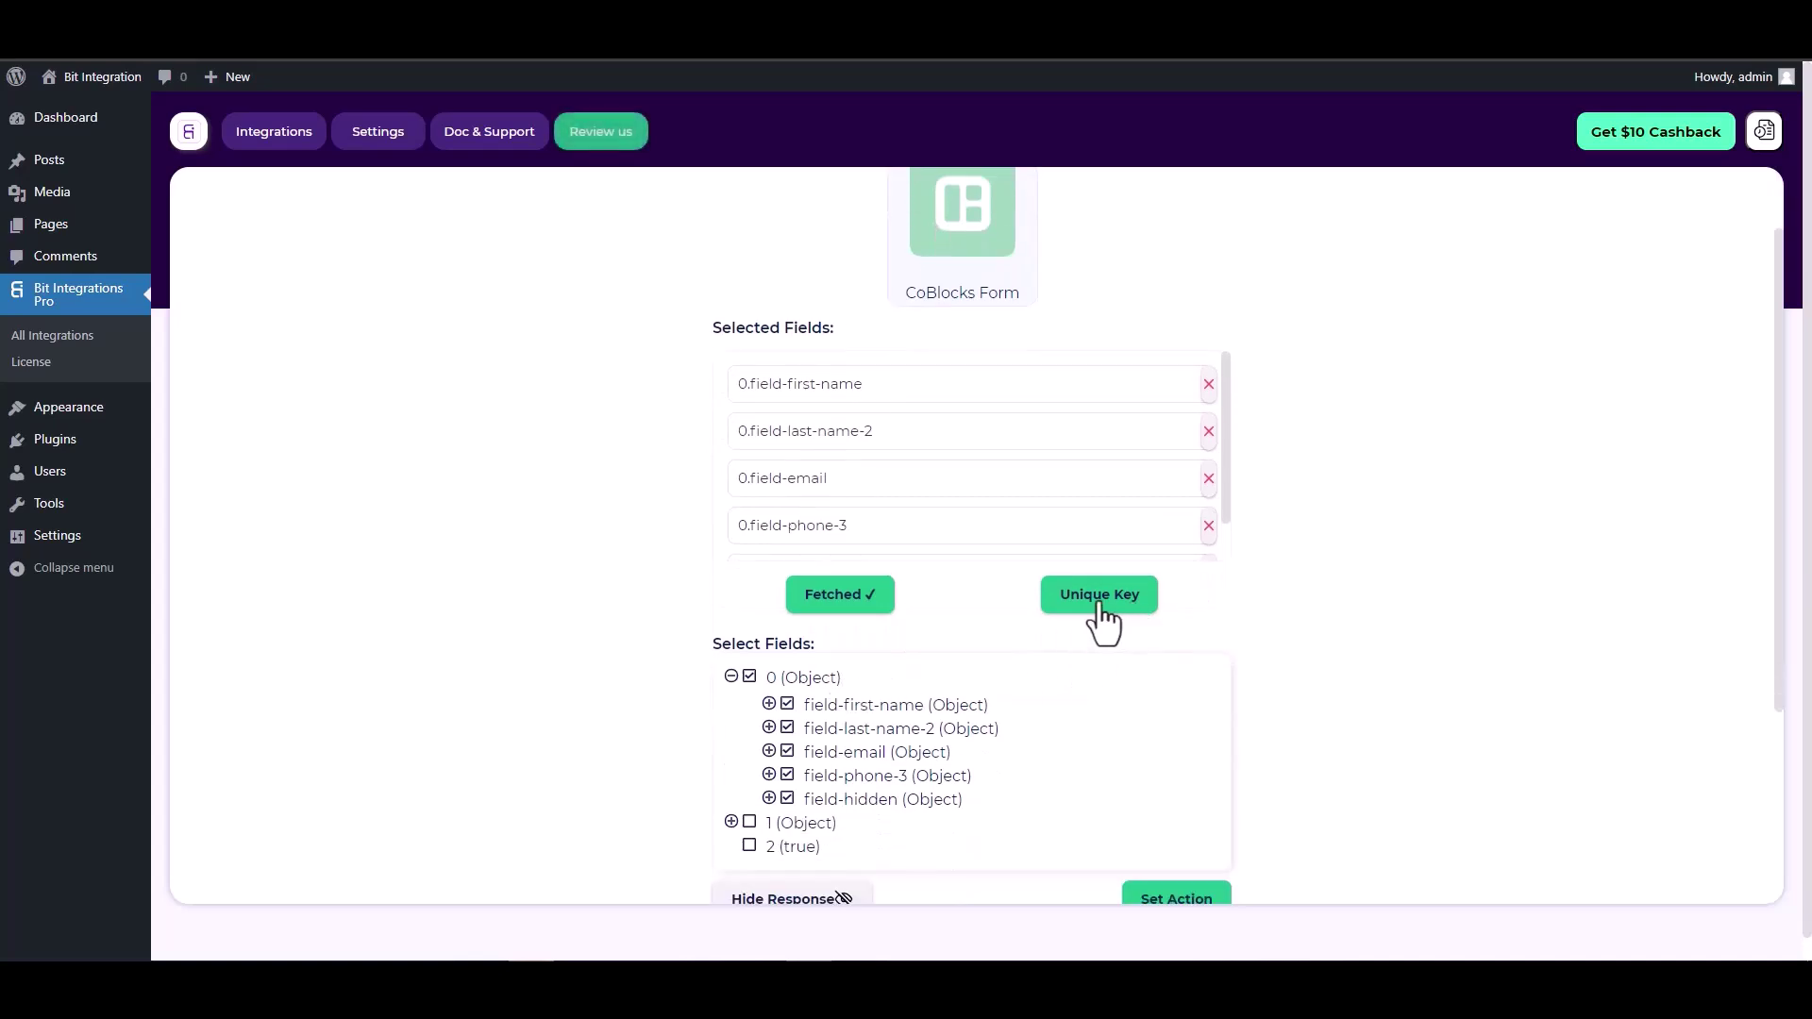
# - Set 0.field-hidden as the unique primary key
pyautogui.click(1100, 606)
pyautogui.click(971, 519)
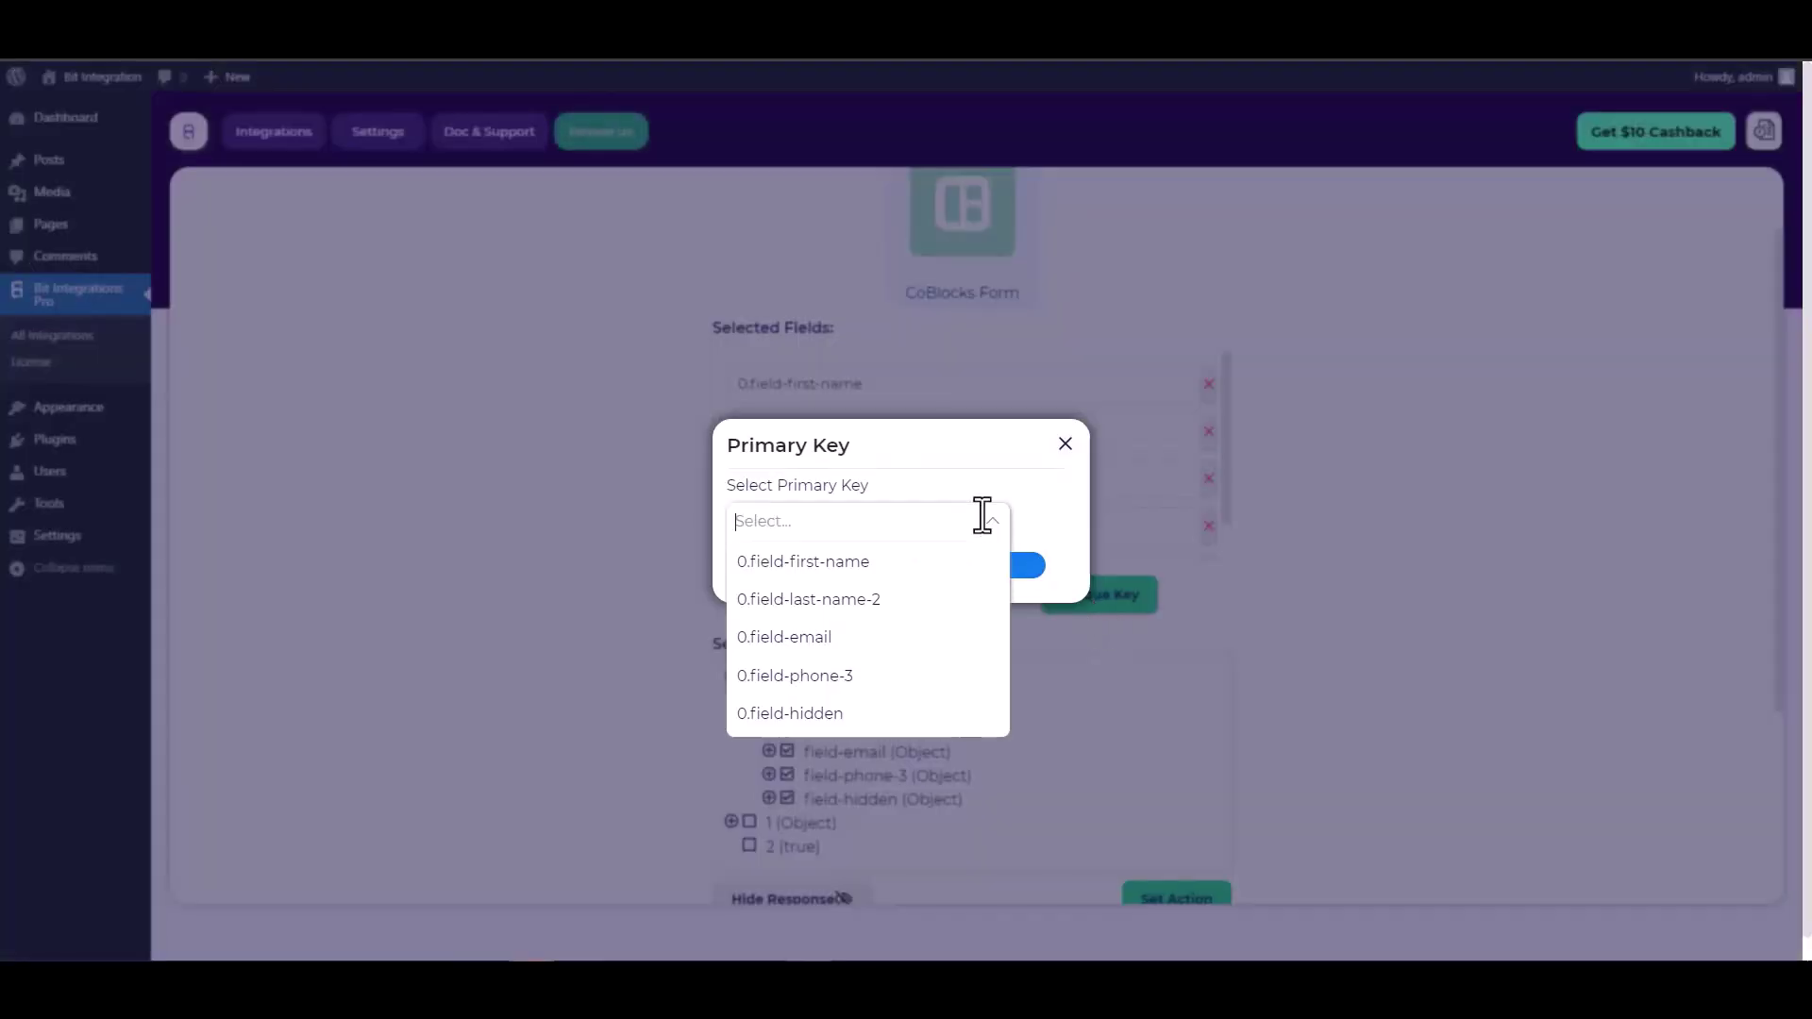
pyautogui.click(812, 715)
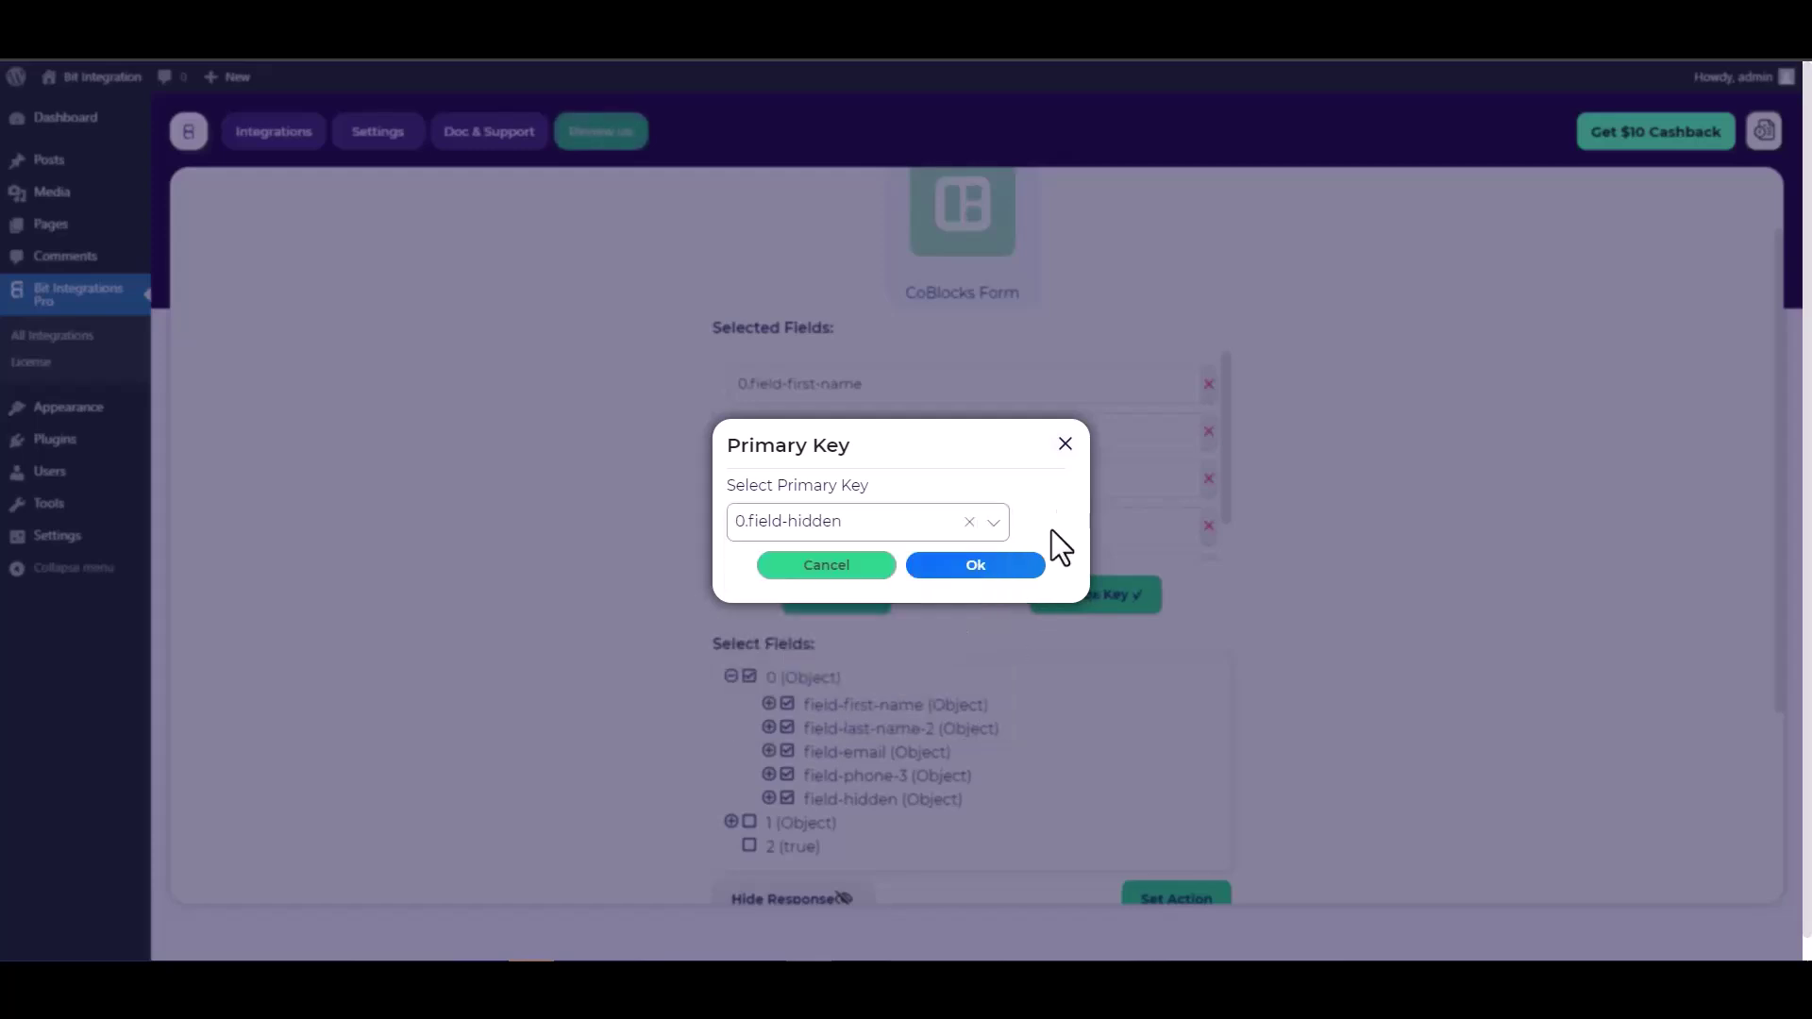
pyautogui.click(982, 567)
pyautogui.scroll(-3, 1112, 490)
pyautogui.scroll(-1, 1227, 540)
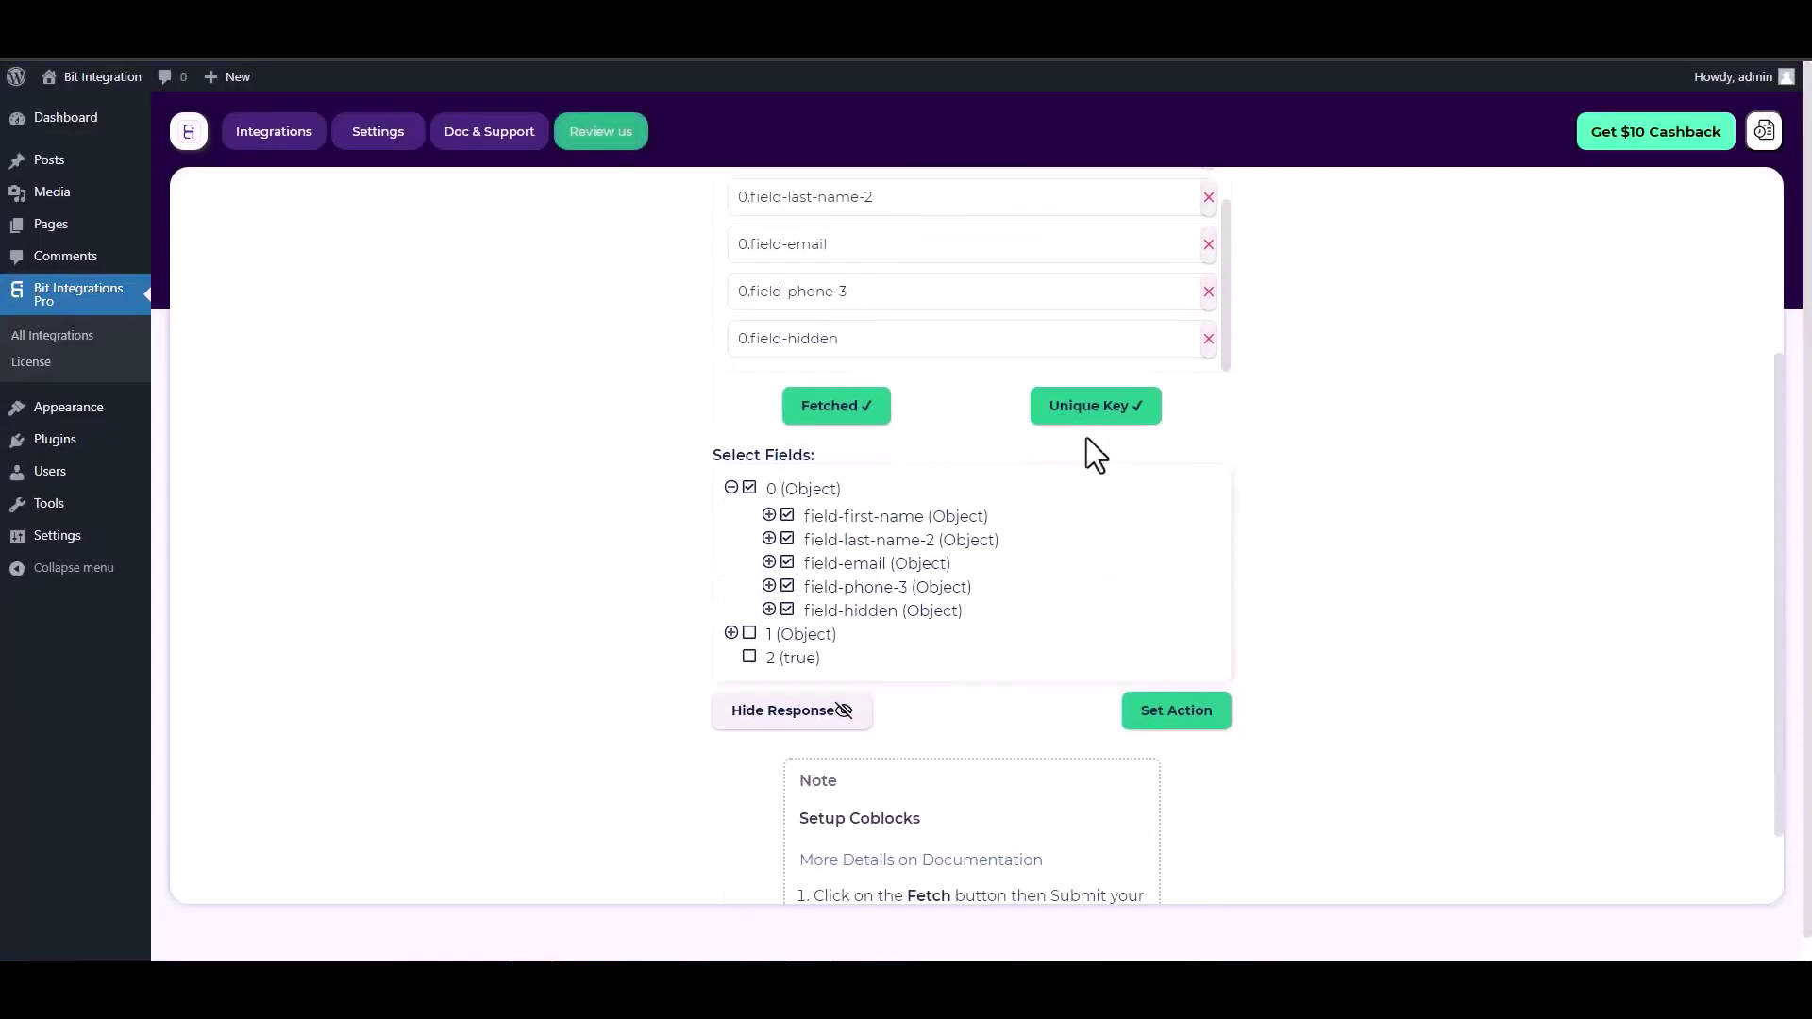
# - Set ConstantContact as the action and open the Constant Contact Application link
pyautogui.click(1175, 712)
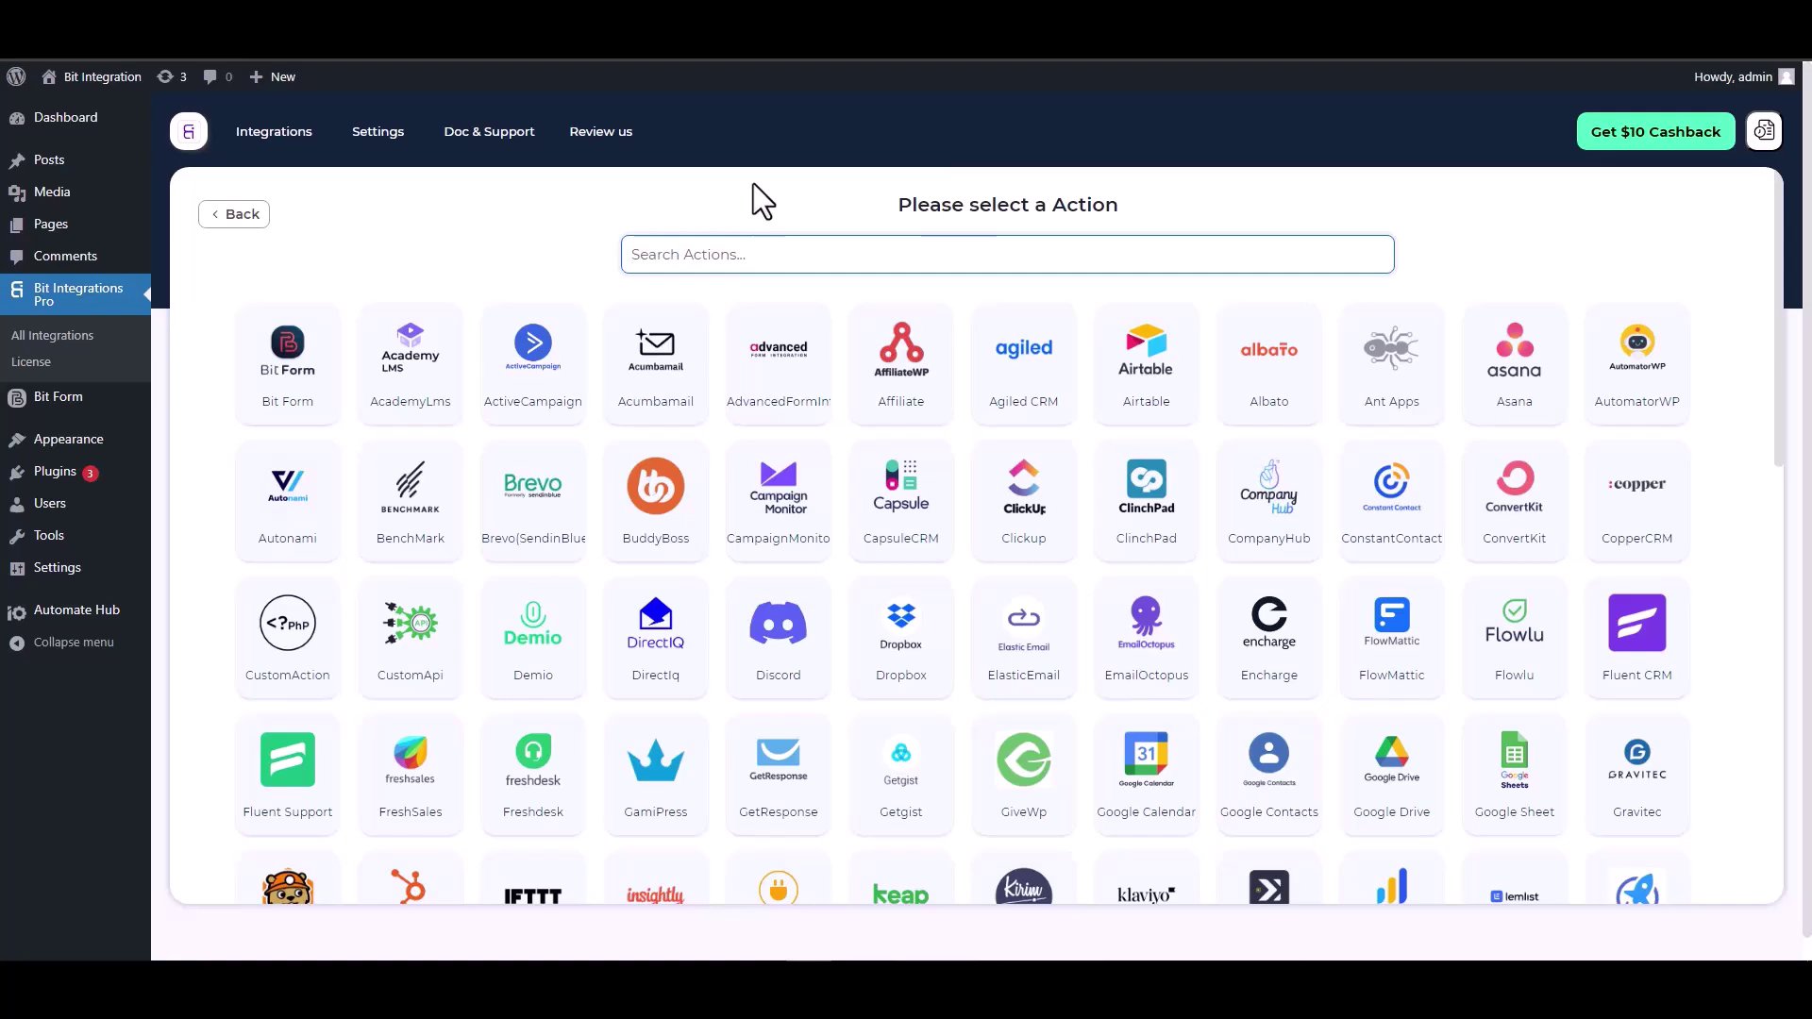
pyautogui.write('con')
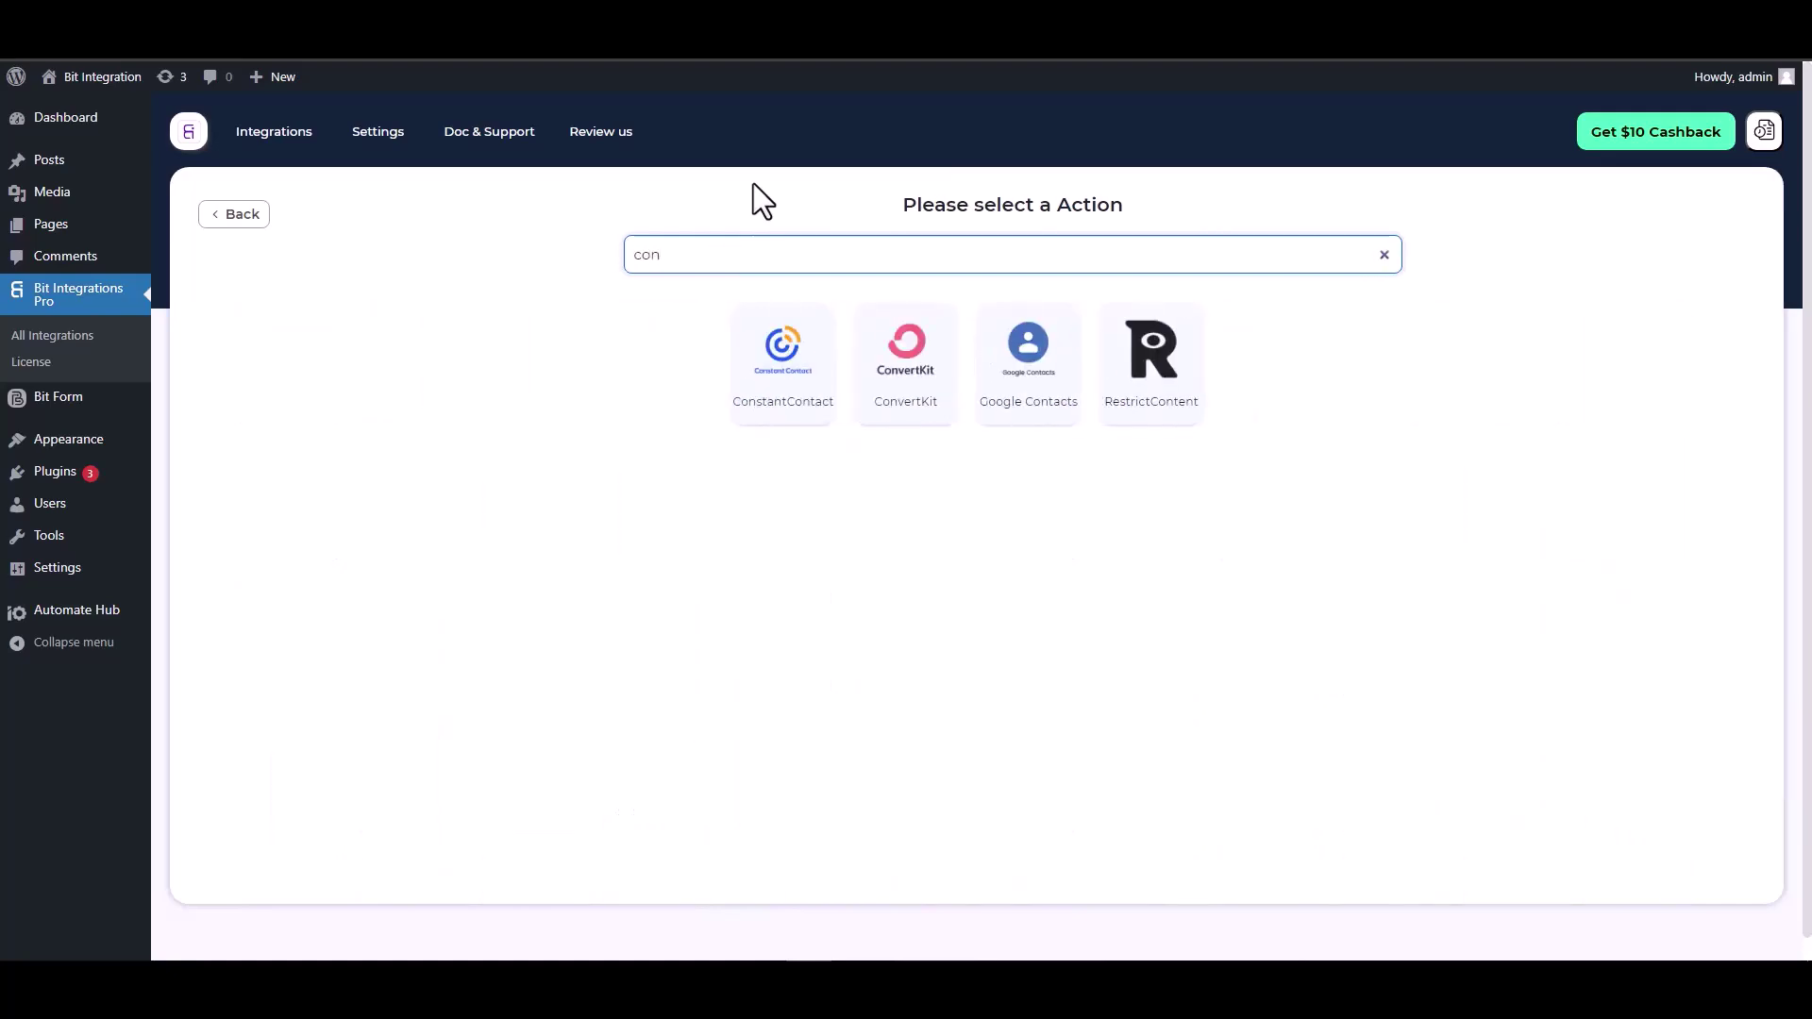
pyautogui.click(766, 397)
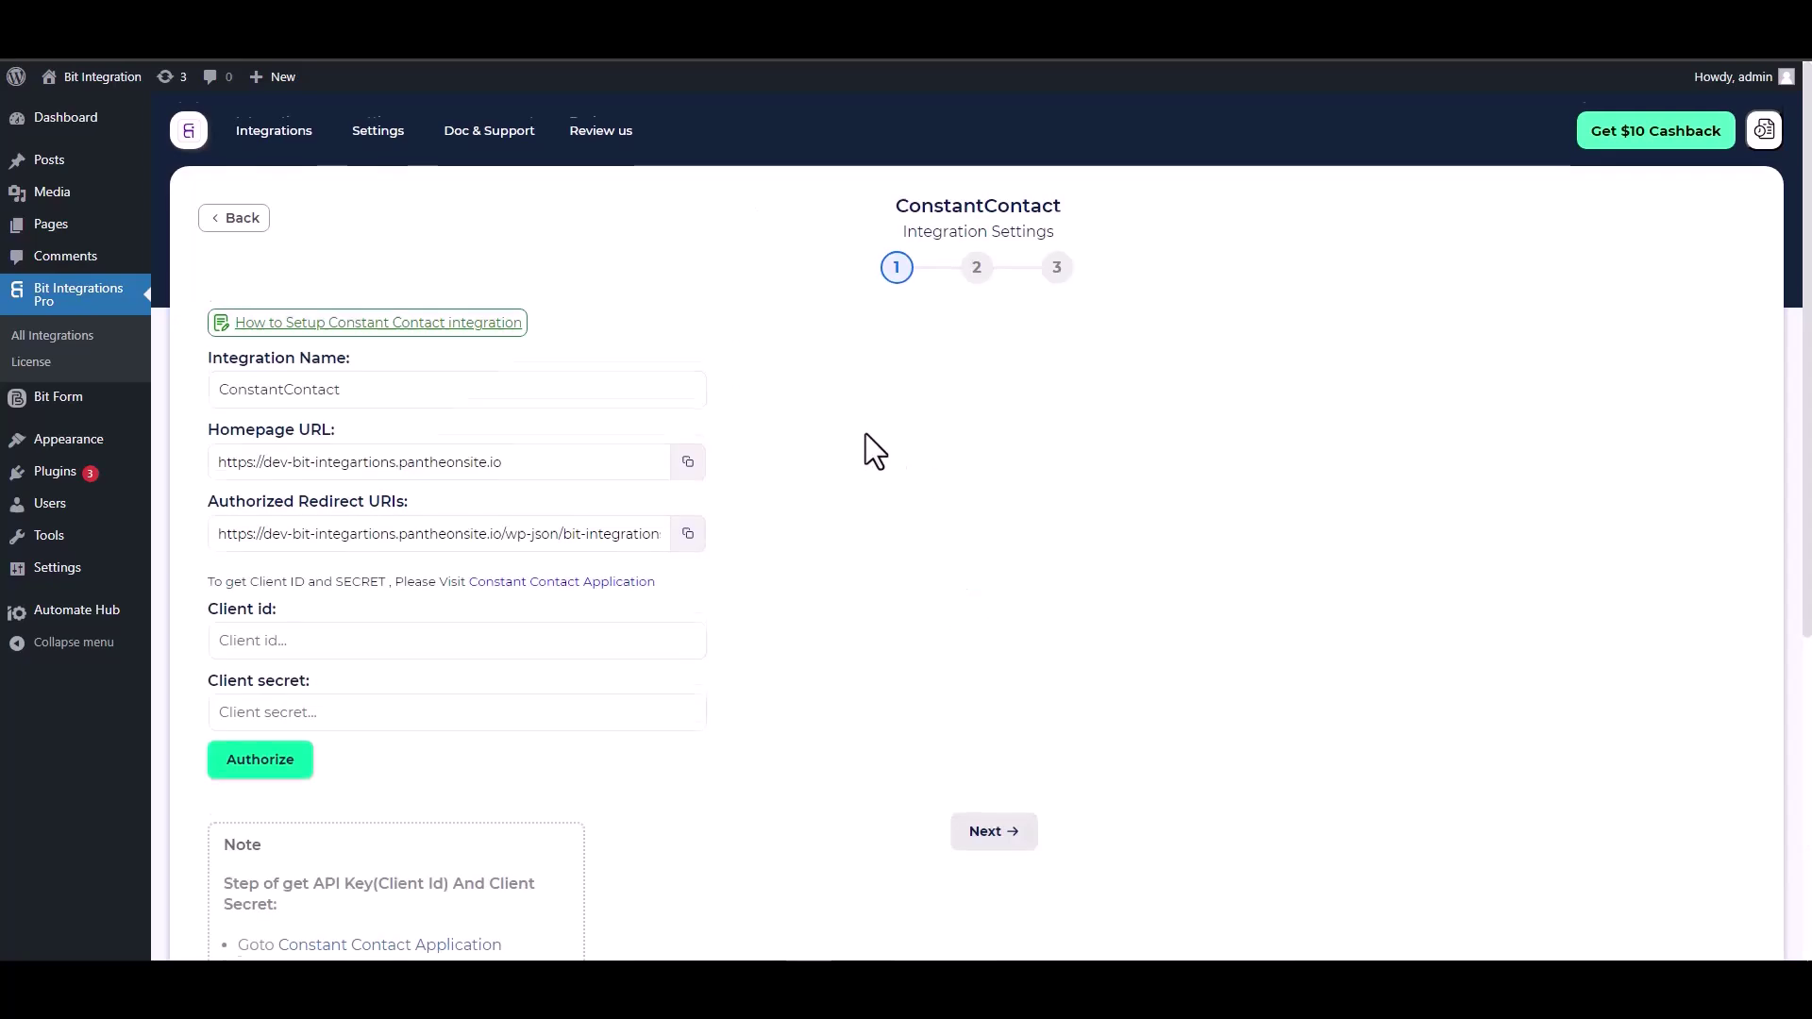
pyautogui.scroll(-2, 864, 433)
pyautogui.click(338, 439)
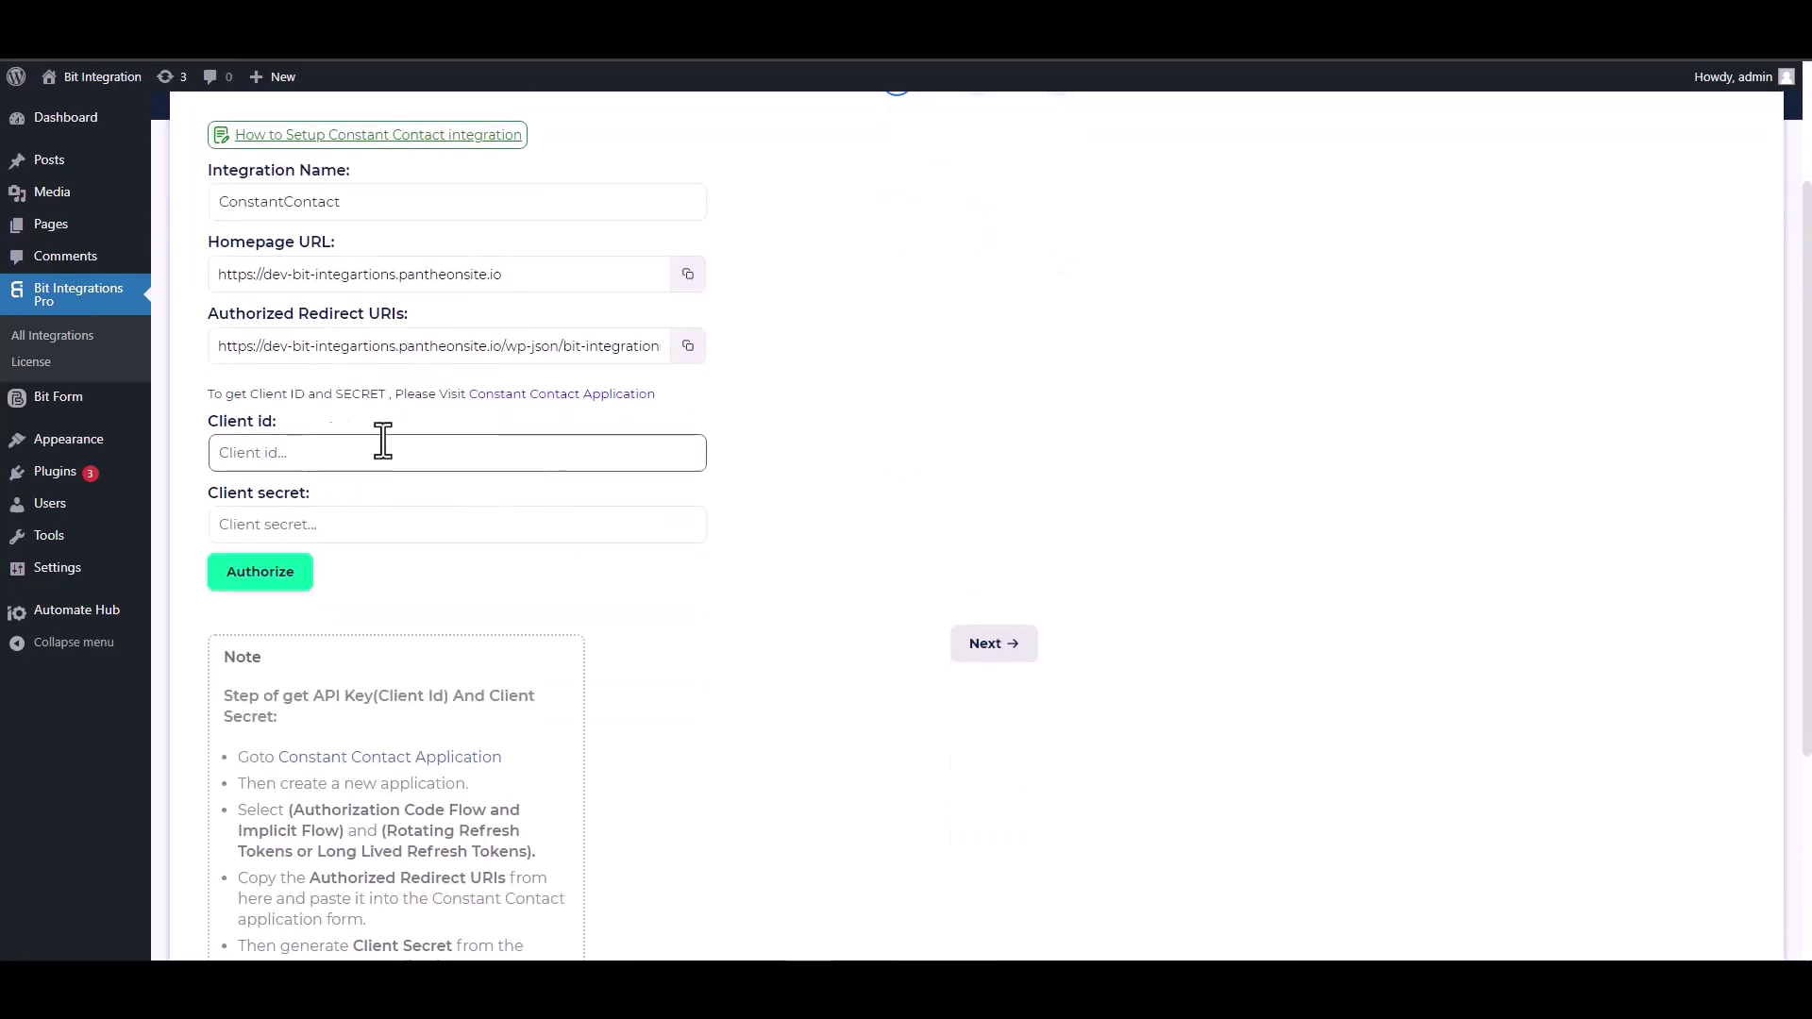
pyautogui.click(551, 404)
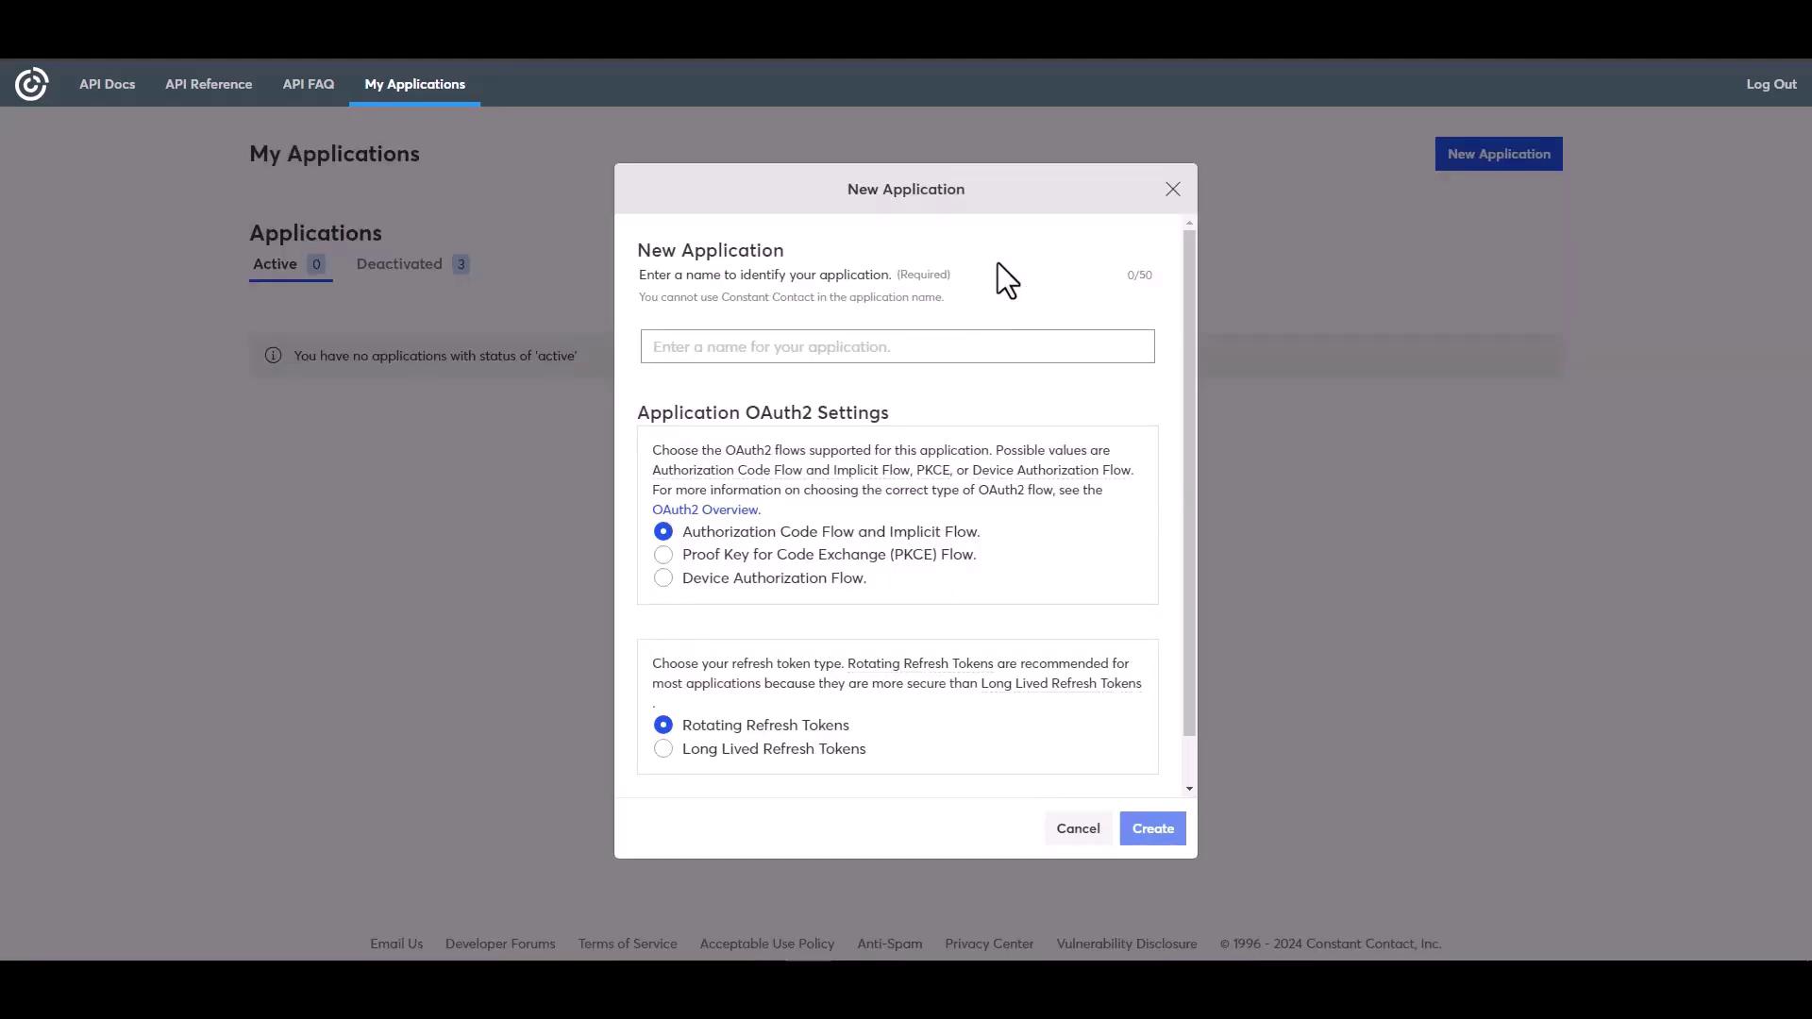
# - Create a 'Bit Integrations' application with Authorization Code Flow and open it for editing
pyautogui.click(719, 351)
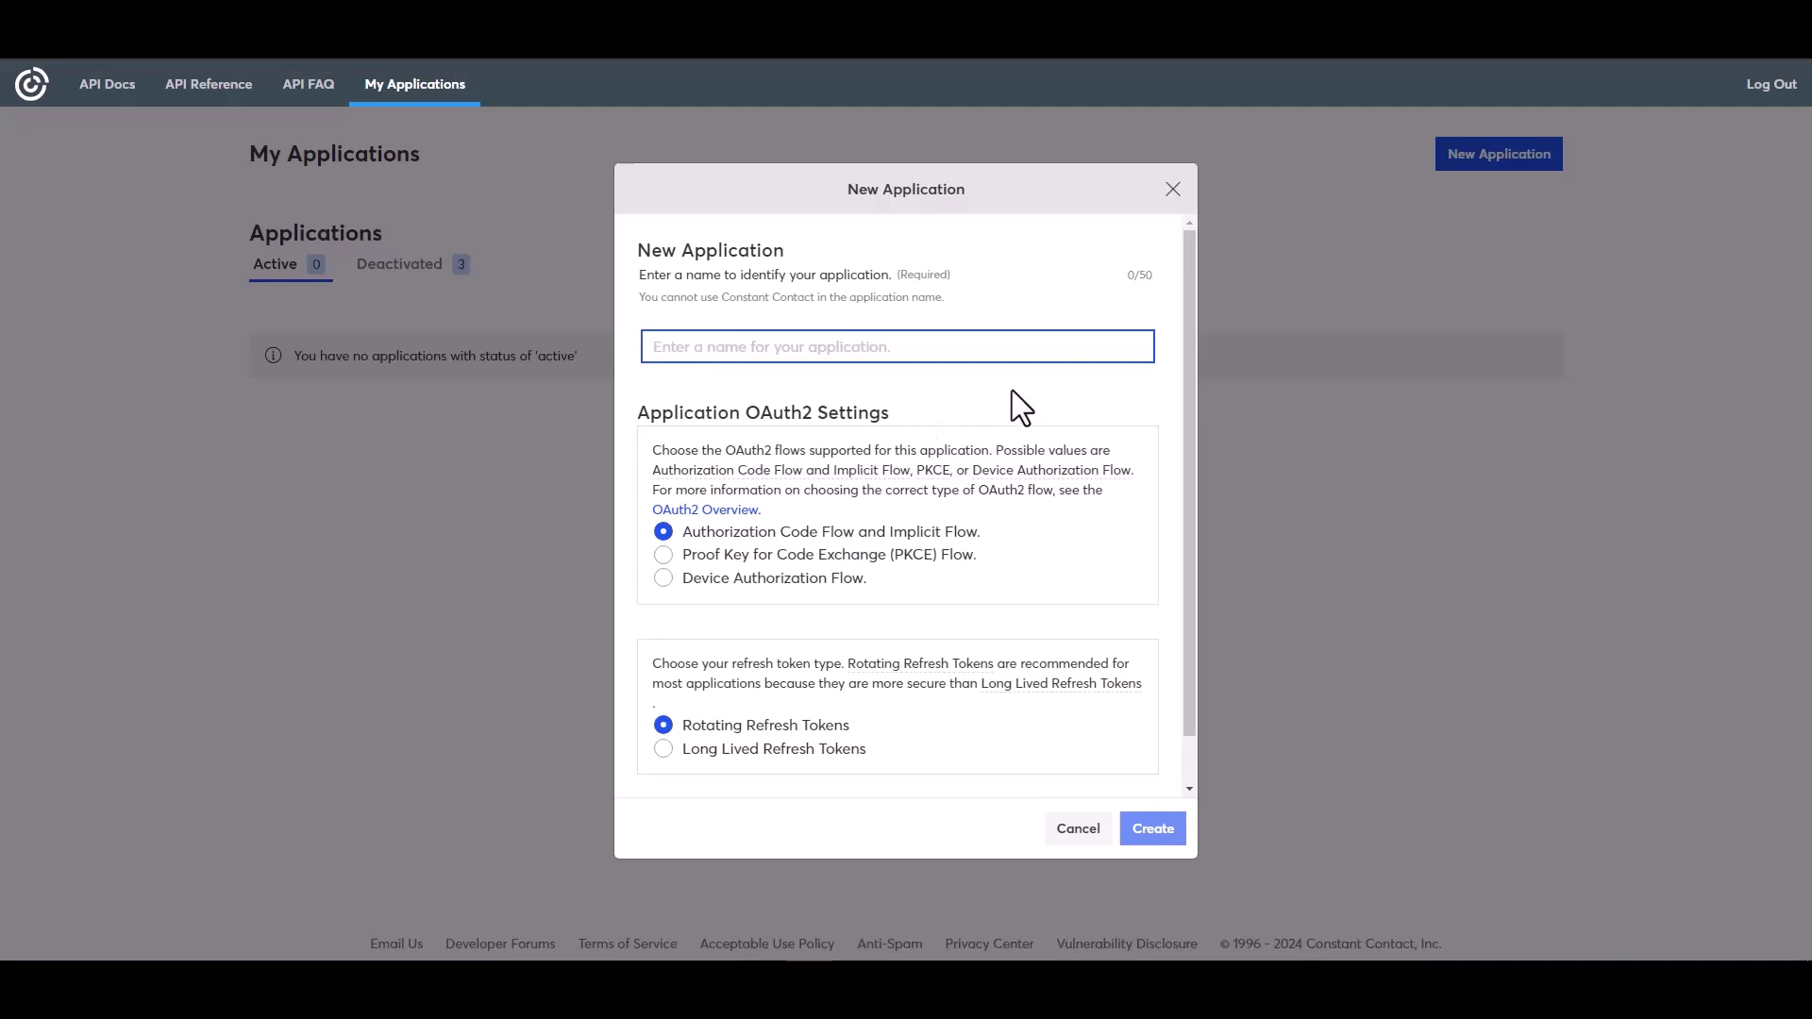
pyautogui.write('Bit')
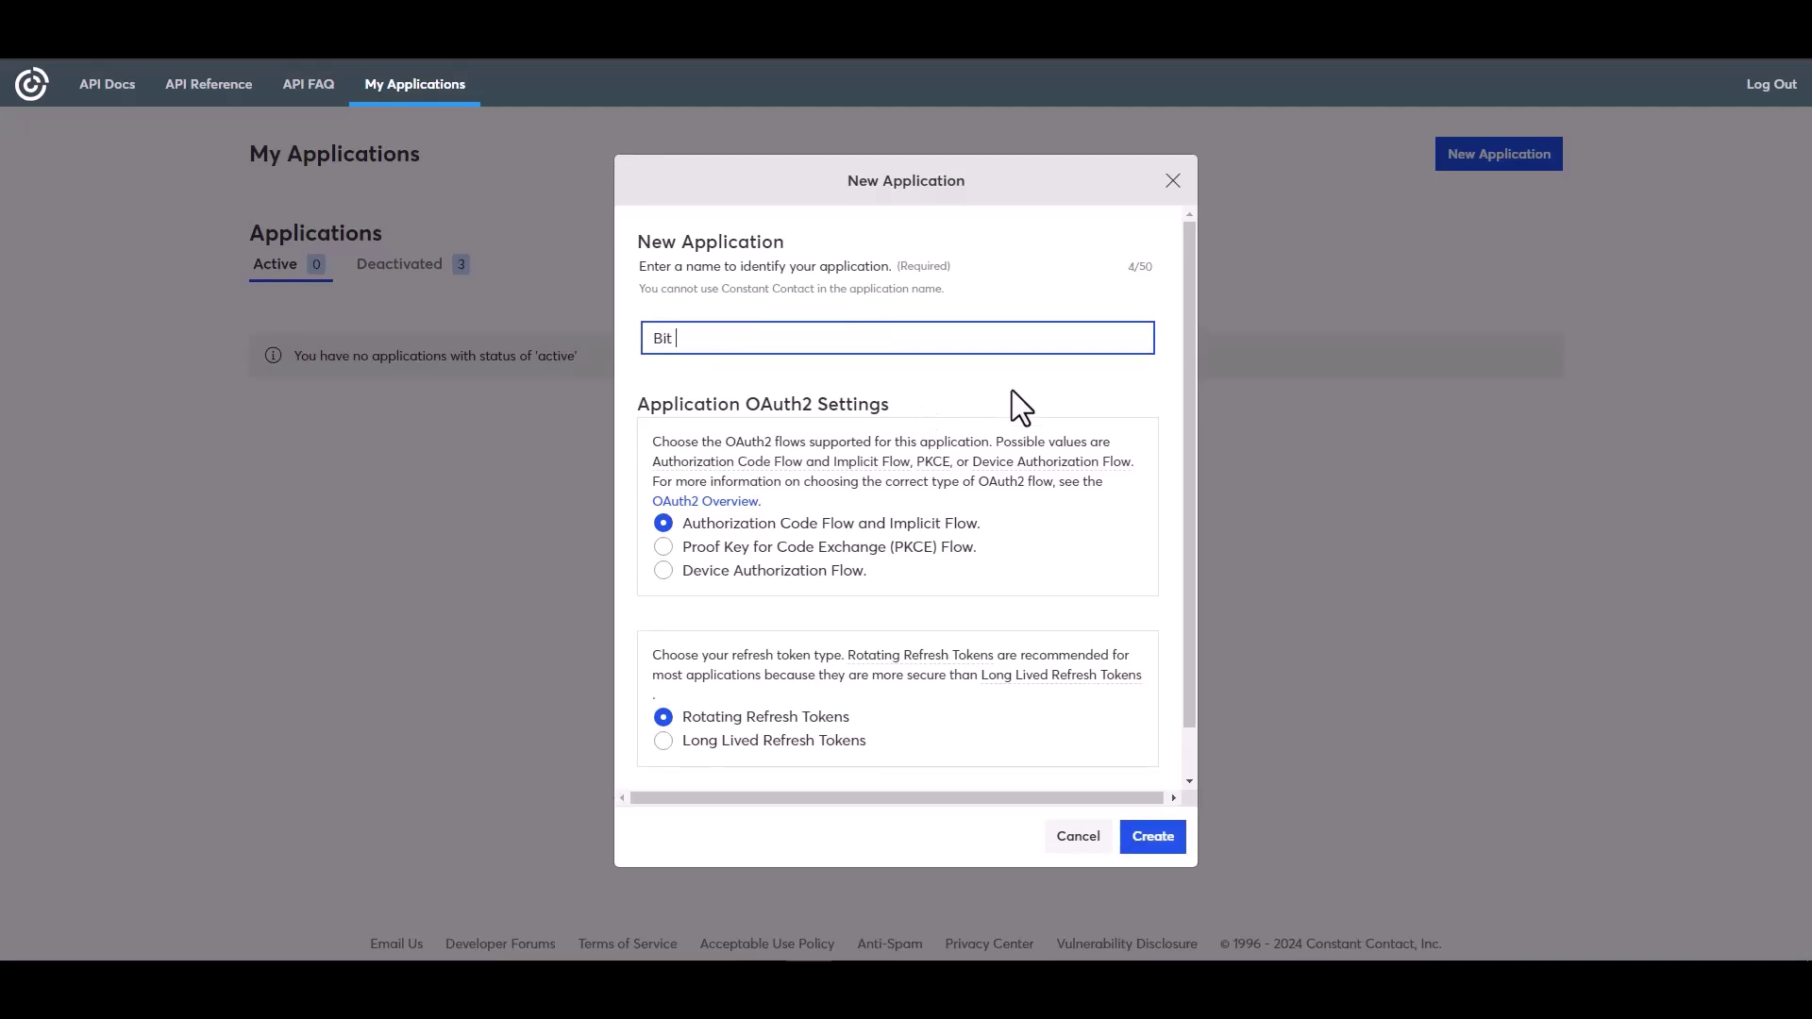
pyautogui.write(' Integrations')
pyautogui.click(681, 744)
pyautogui.click(1152, 837)
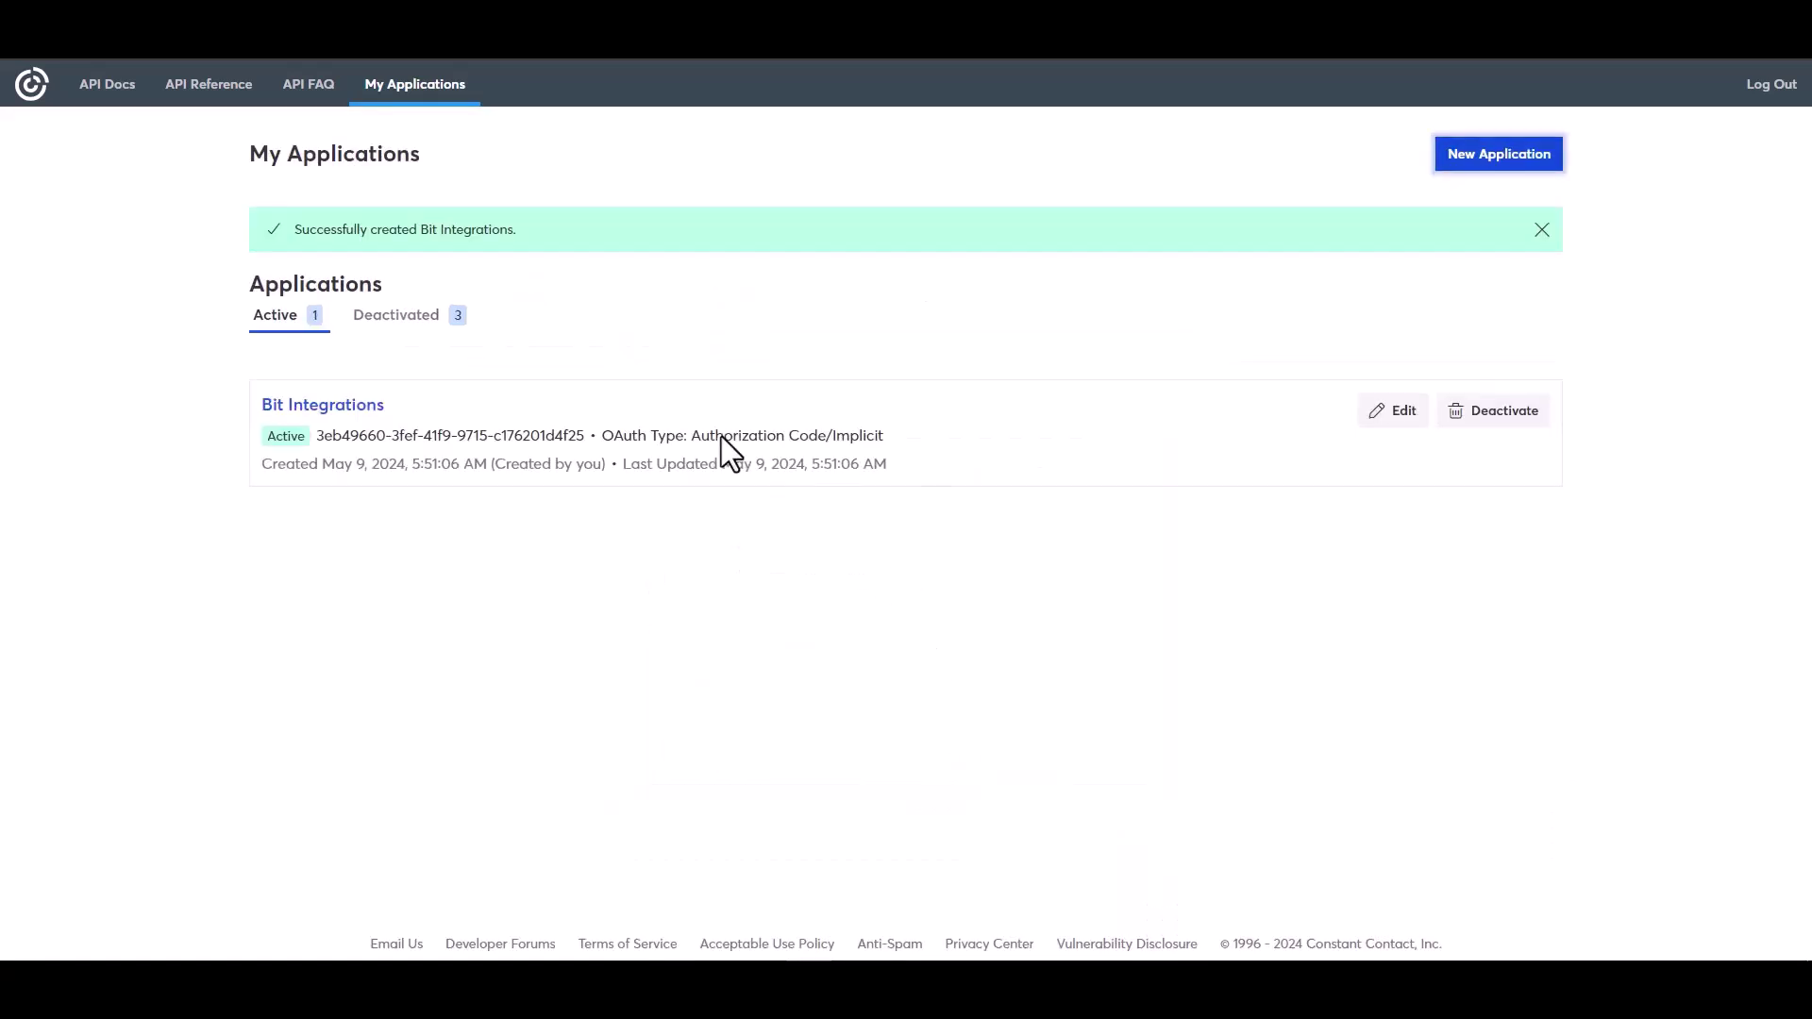
pyautogui.click(1396, 412)
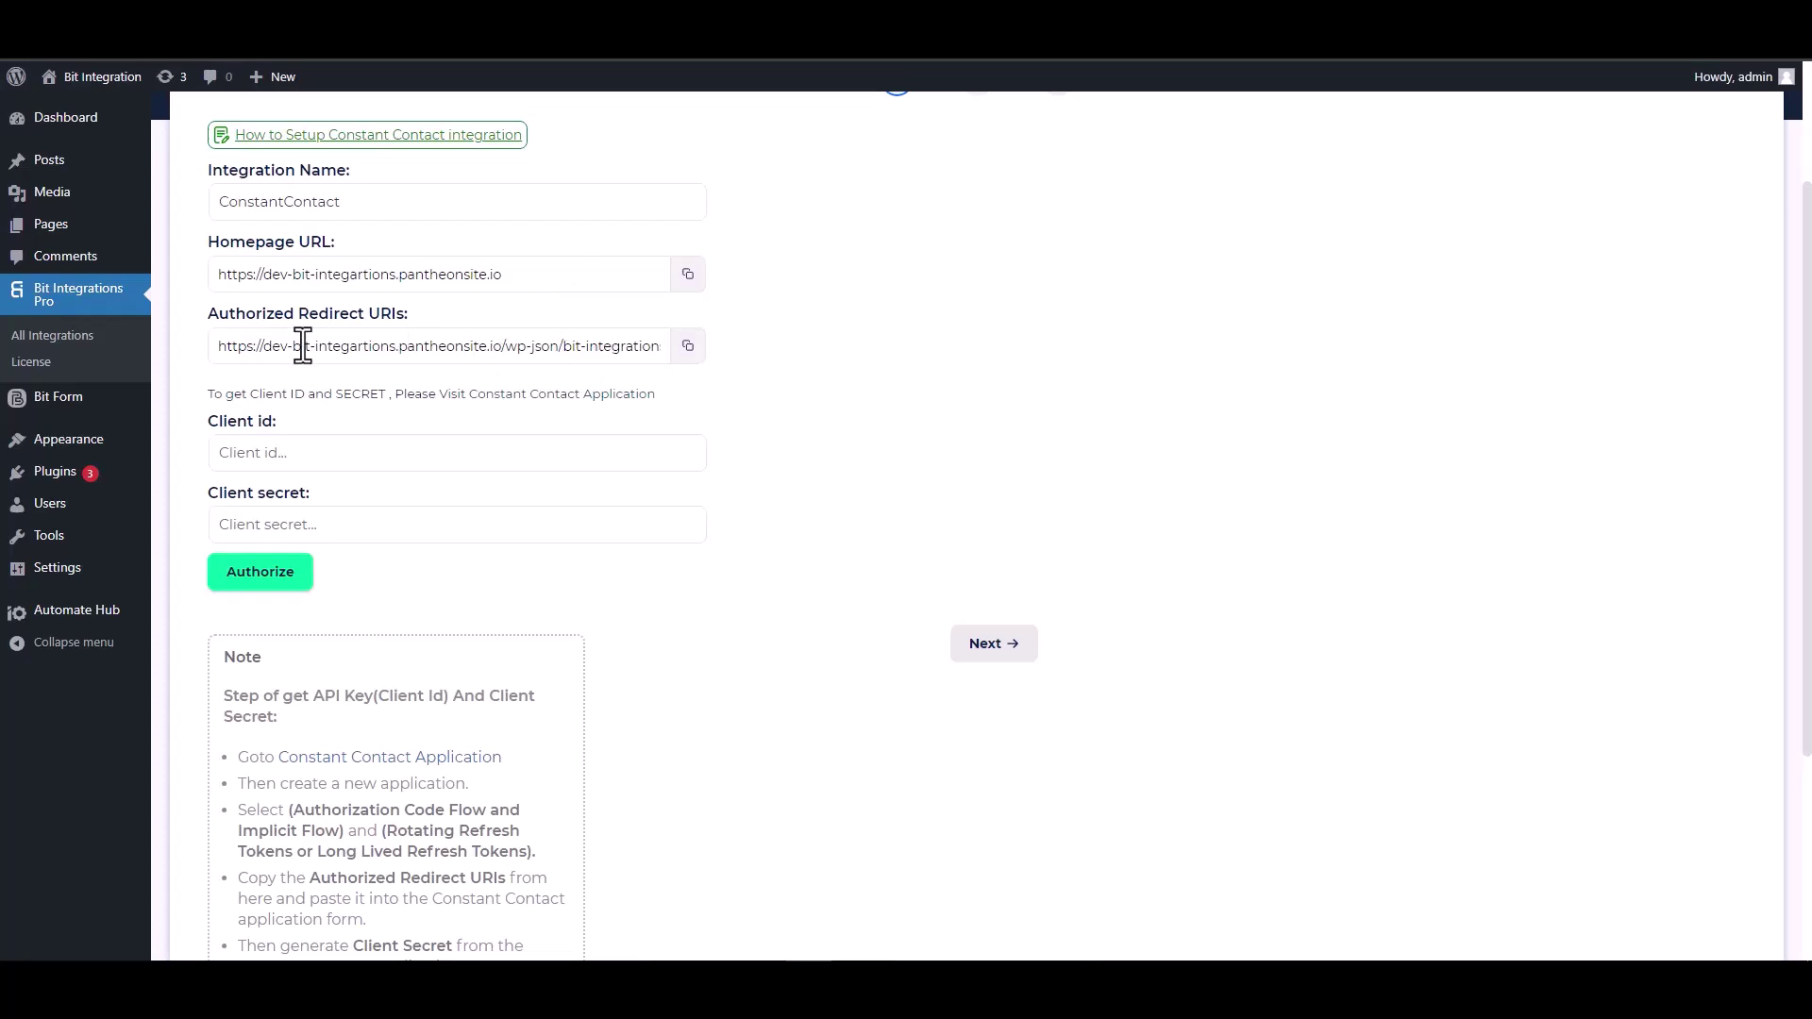
# - Replace the app's localhost Redirect URI with the copied Bit Integrations redirect URL
pyautogui.click(689, 348)
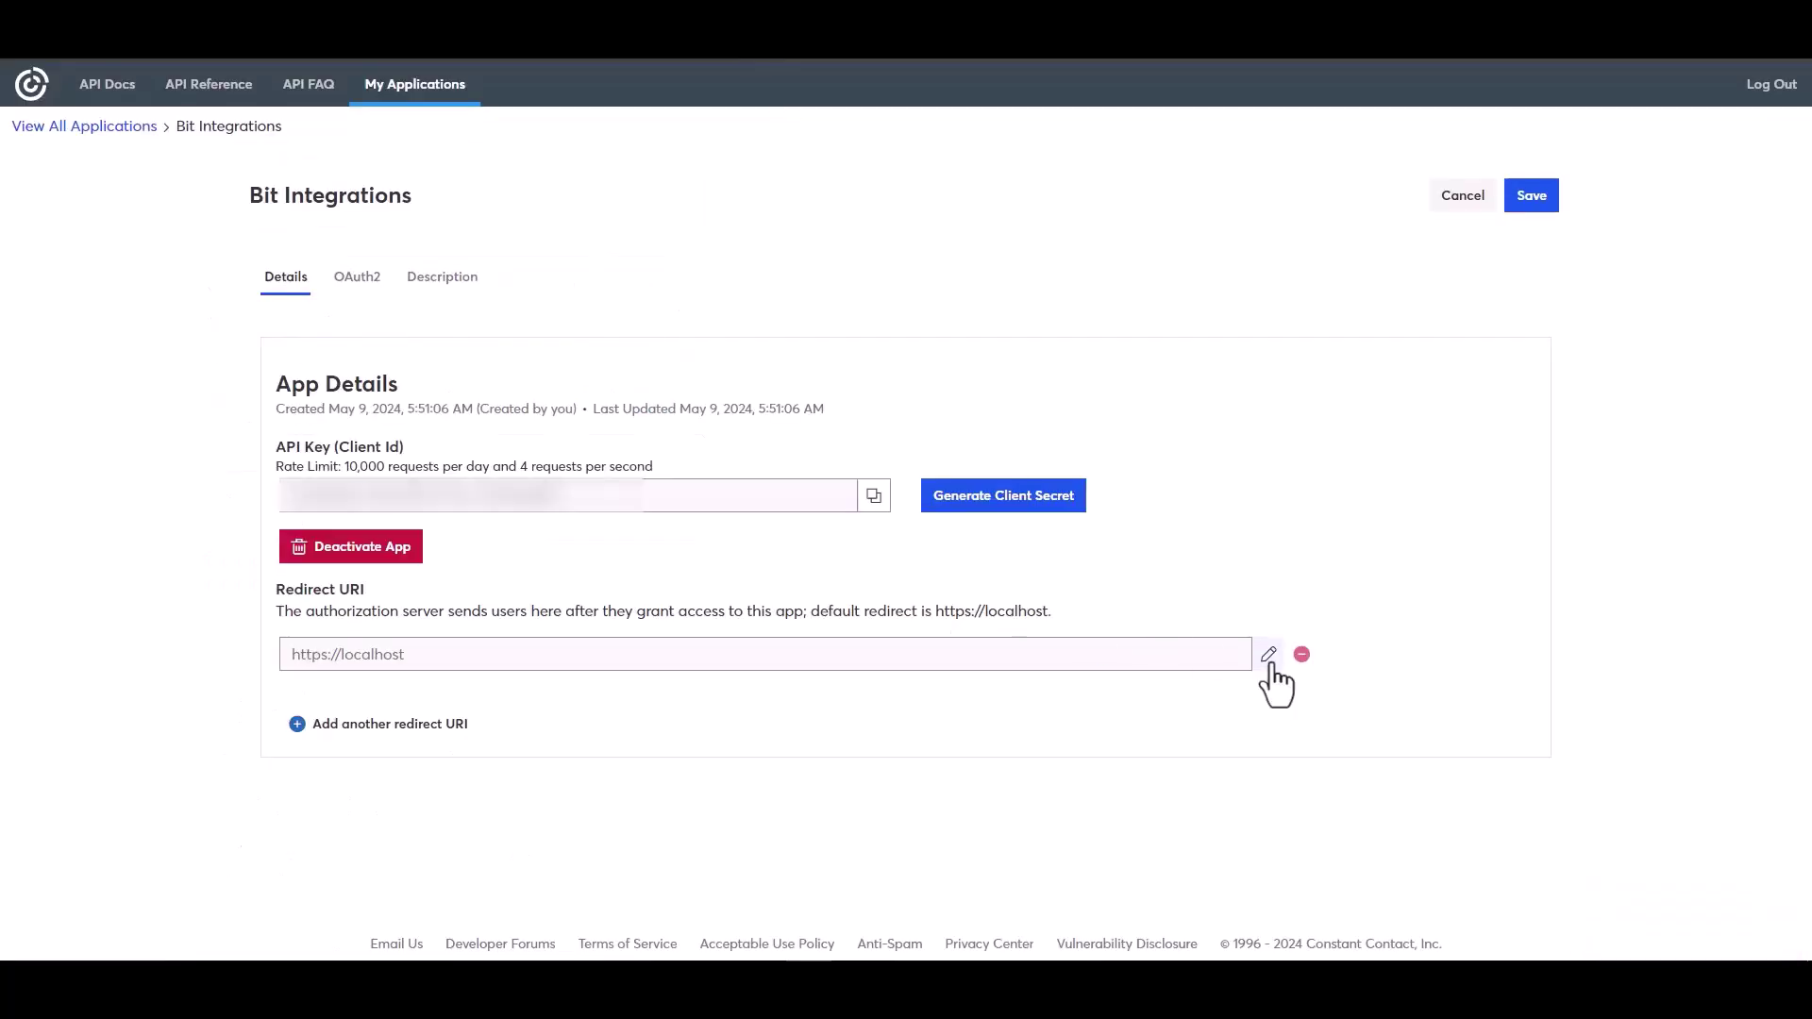
pyautogui.click(1267, 654)
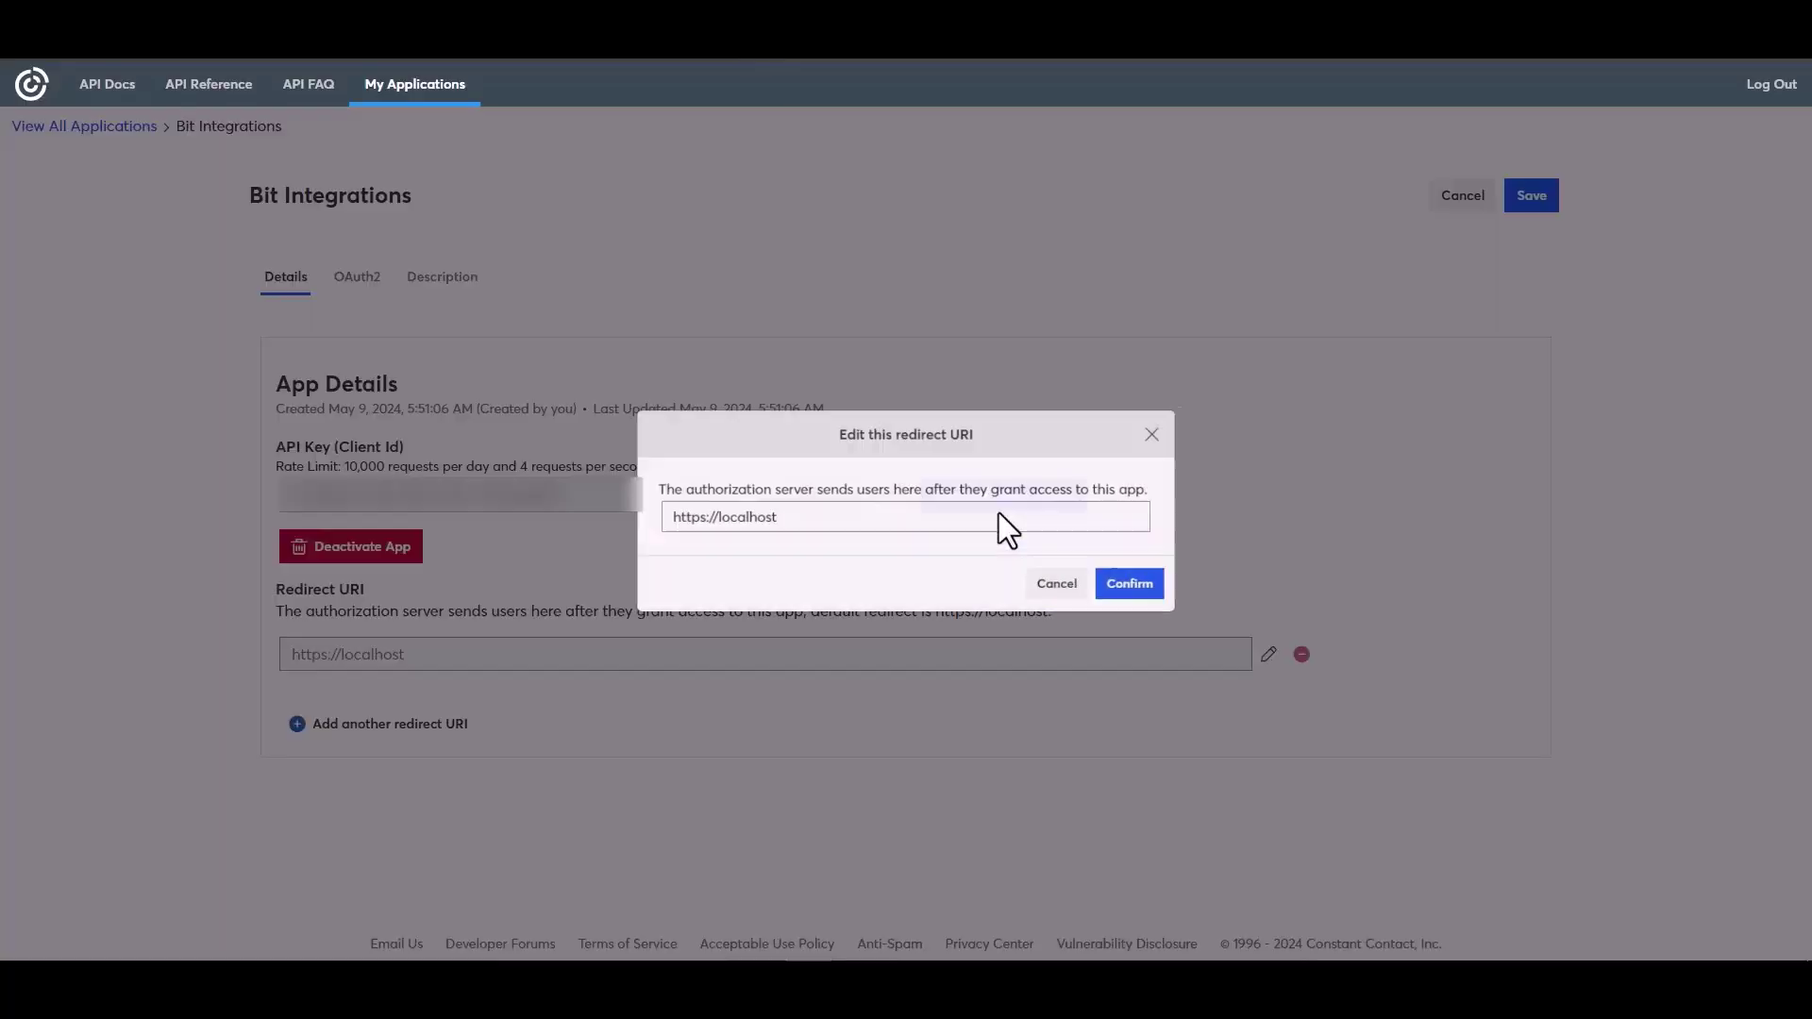
pyautogui.tripleClick(767, 517)
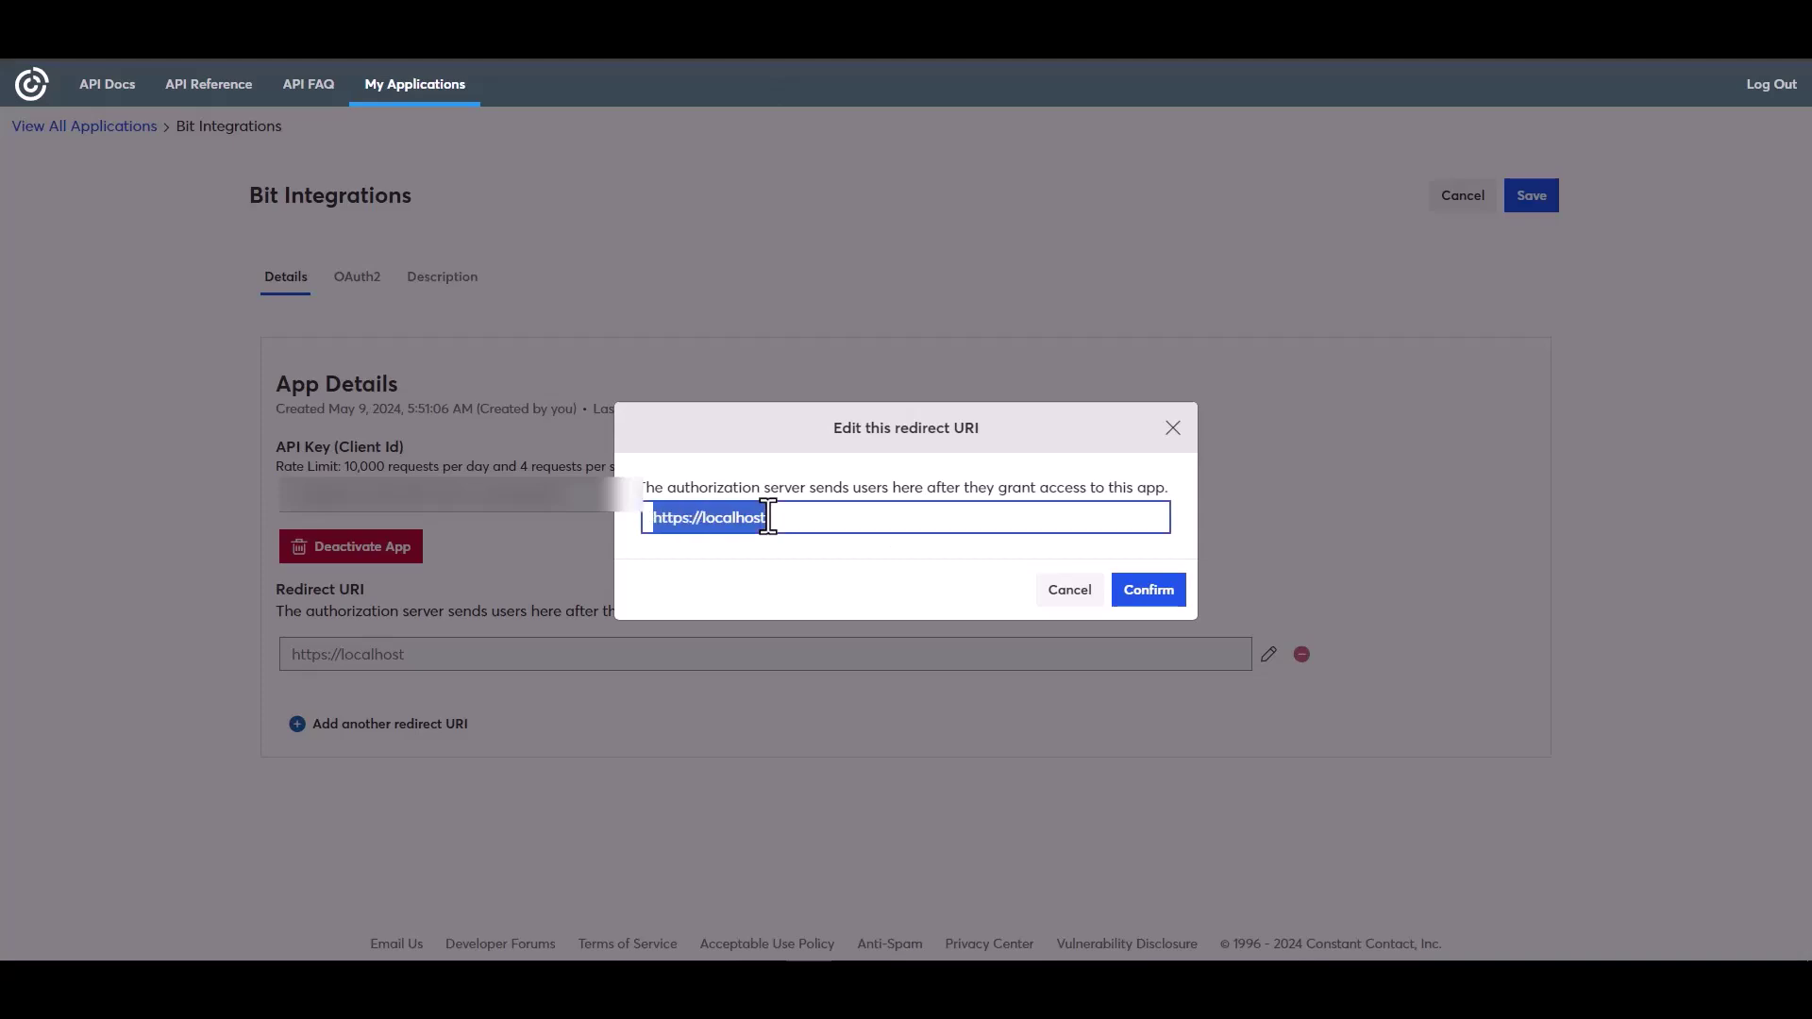
pyautogui.hotkey('ctrl', 'v')
pyautogui.click(1147, 590)
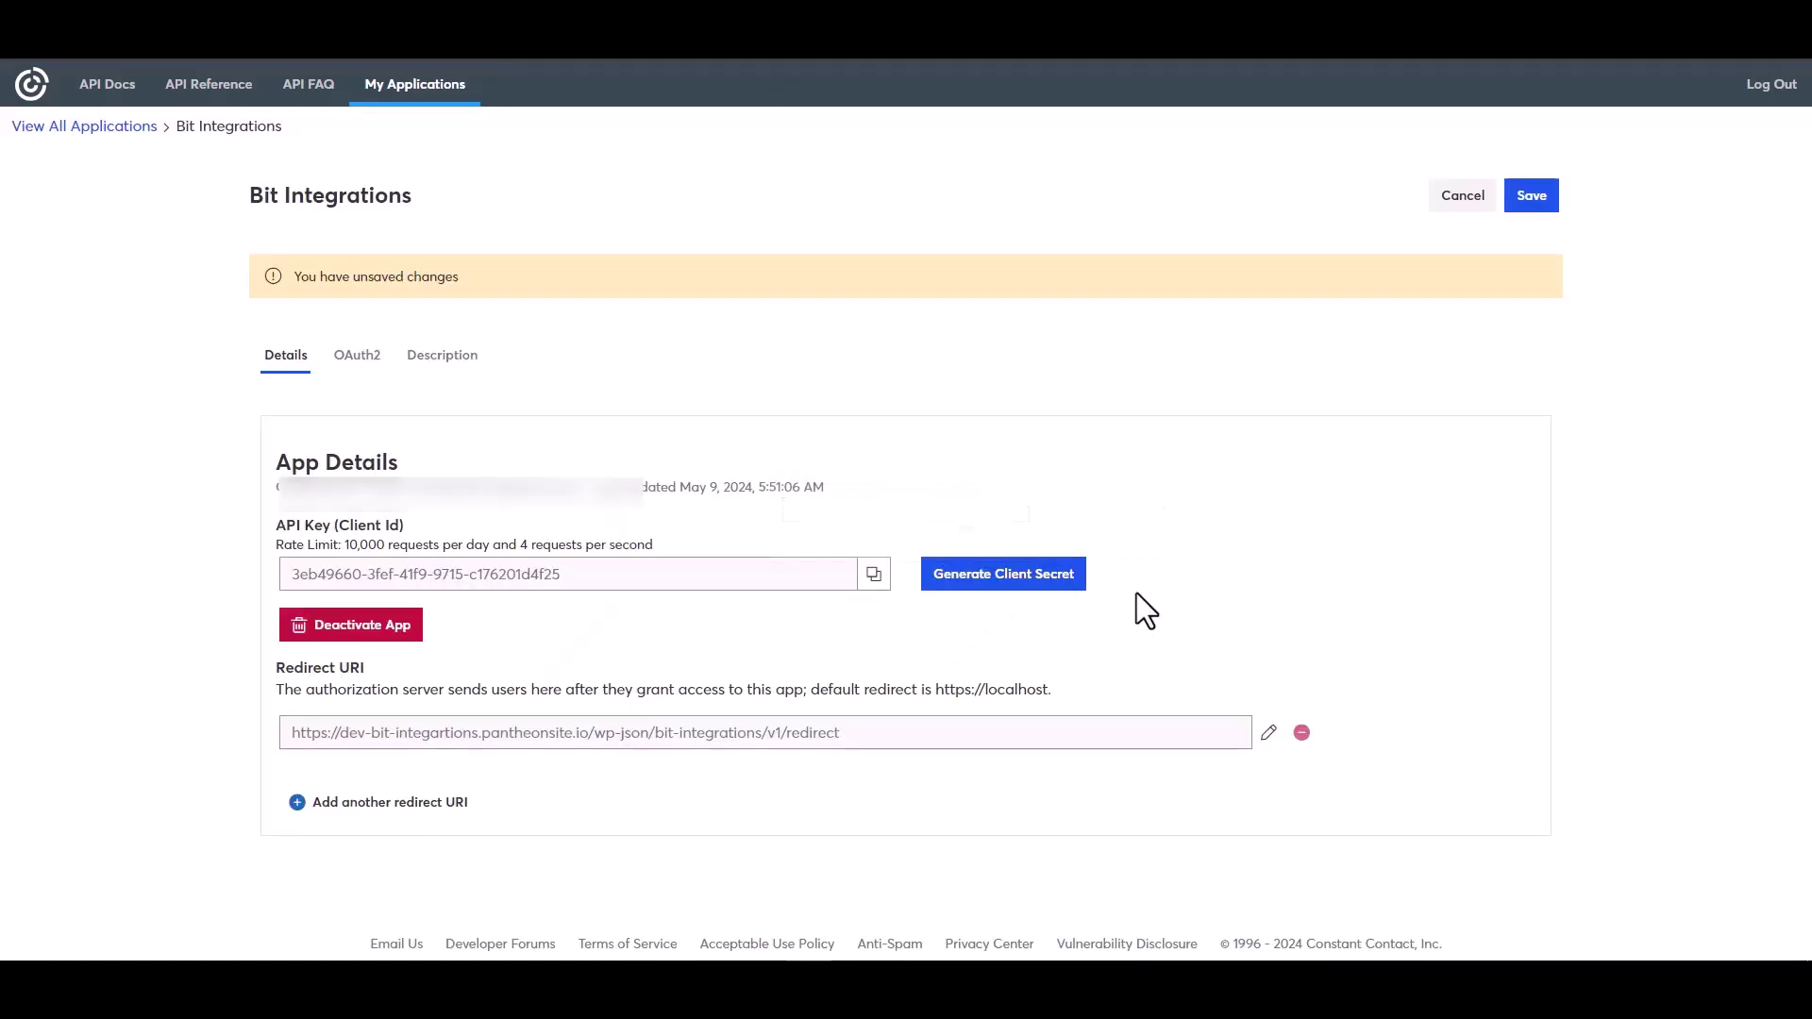
# - Paste the app's API key into Client id and request a new client secret
pyautogui.click(874, 576)
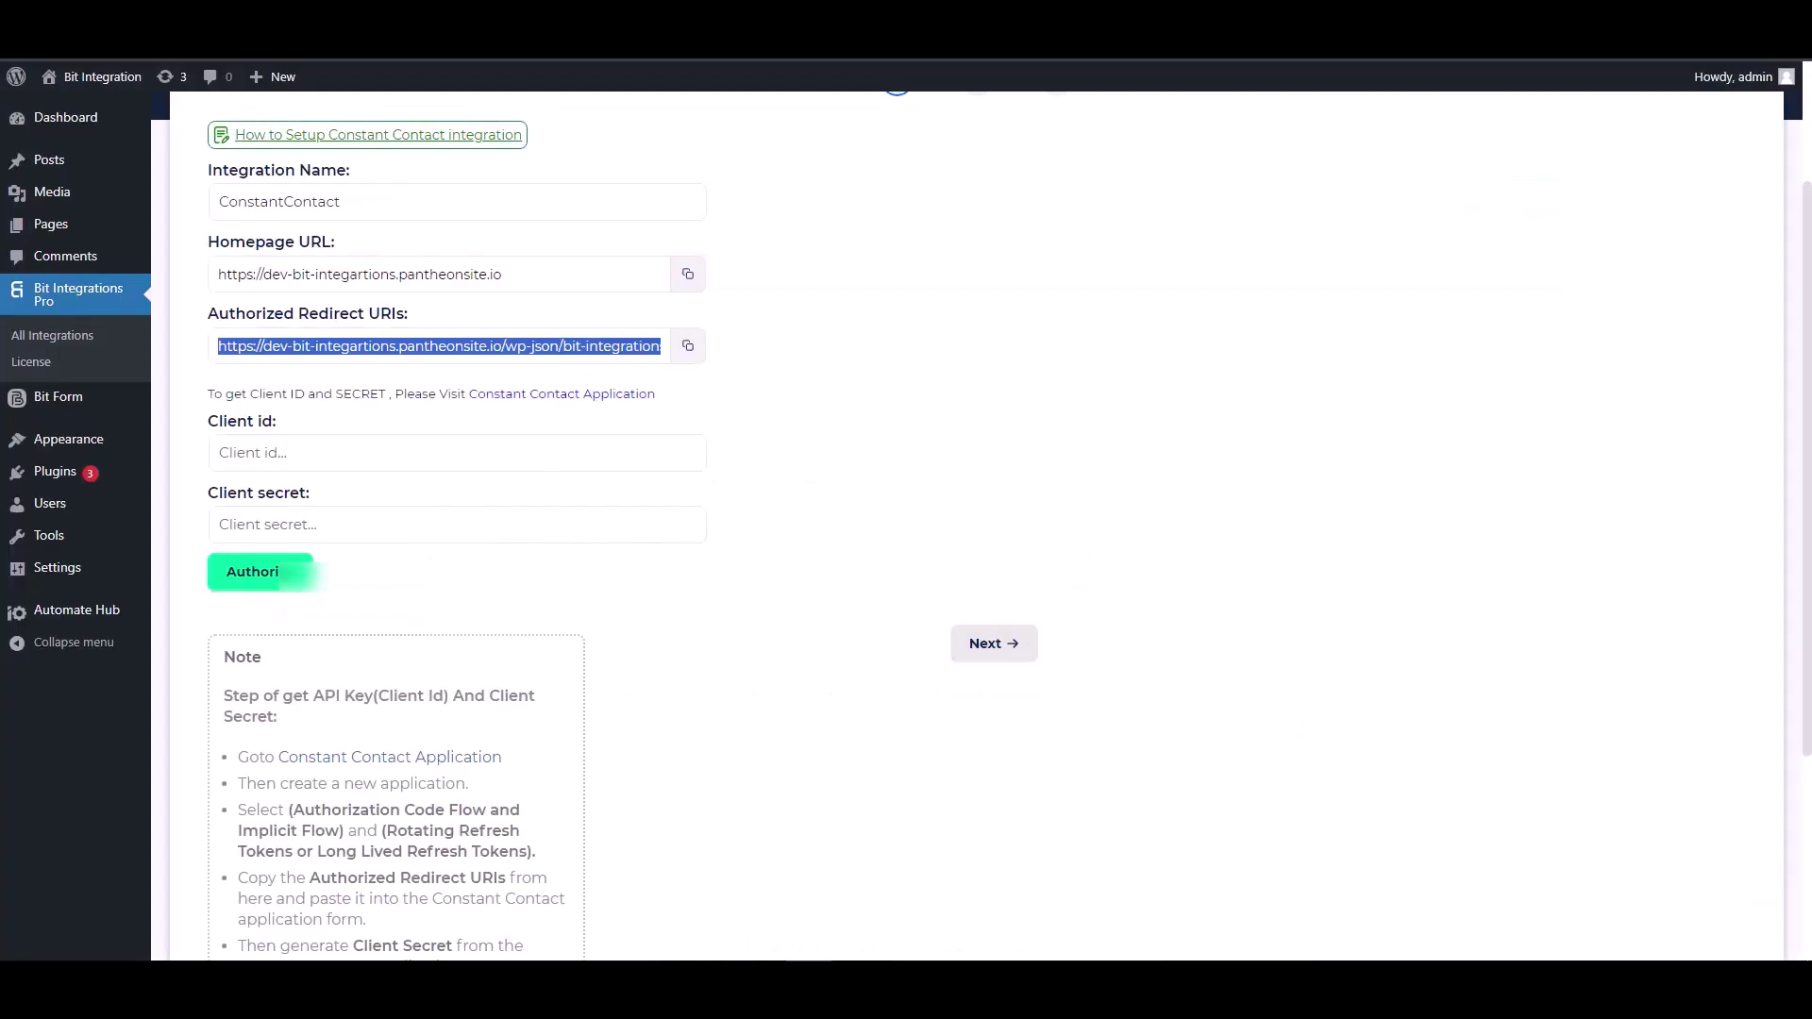
pyautogui.click(324, 453)
pyautogui.hotkey('ctrl', 'v')
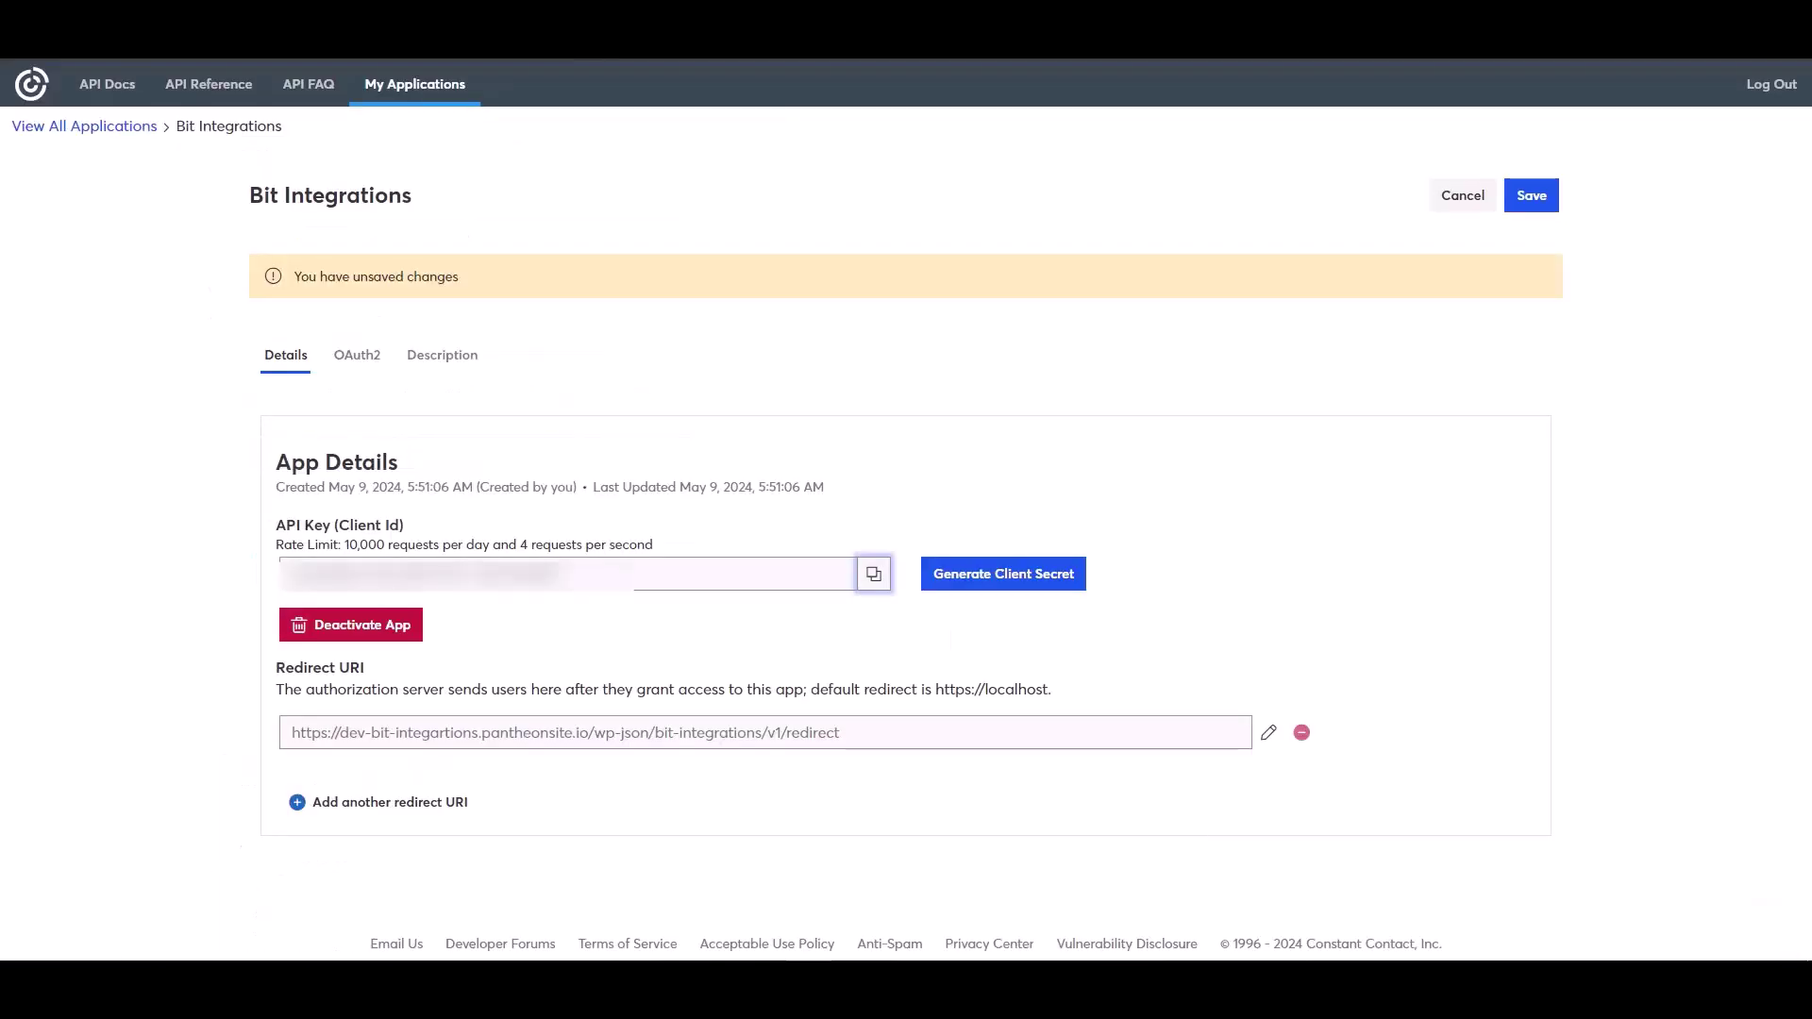
pyautogui.click(1019, 570)
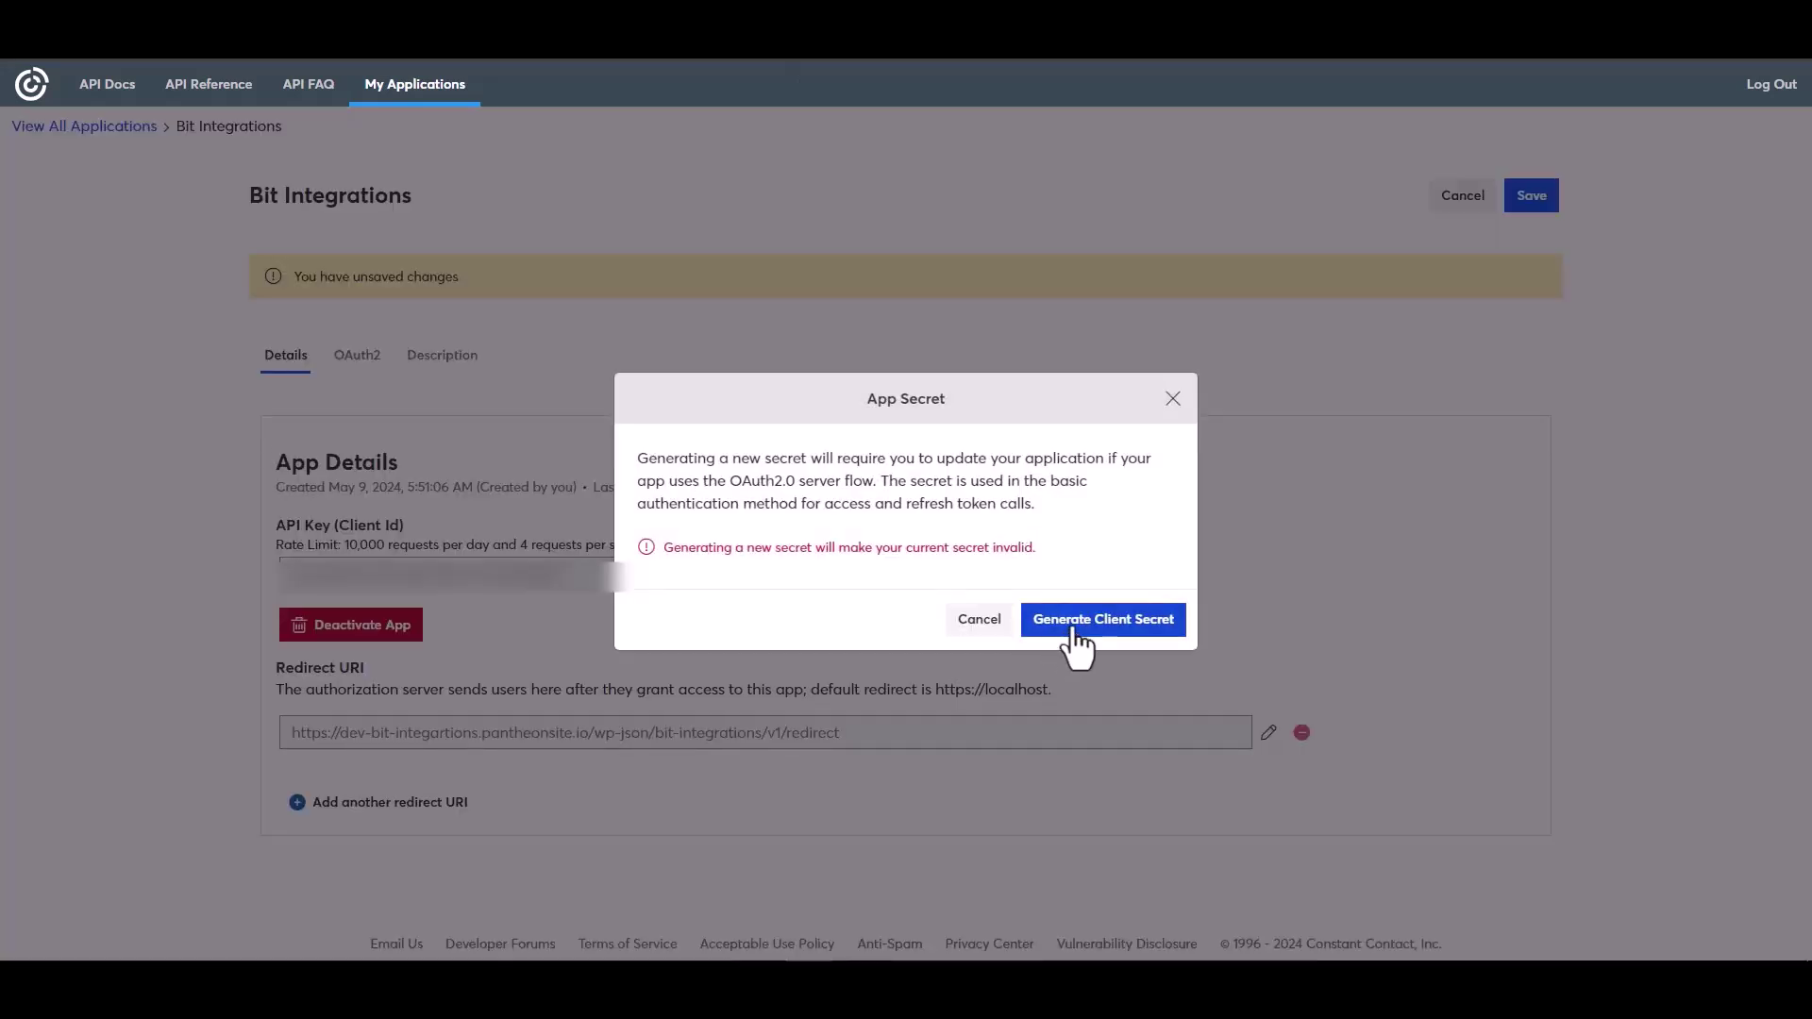
# - Generate and copy a new client secret, then save the Bit Integrations app
pyautogui.click(1074, 630)
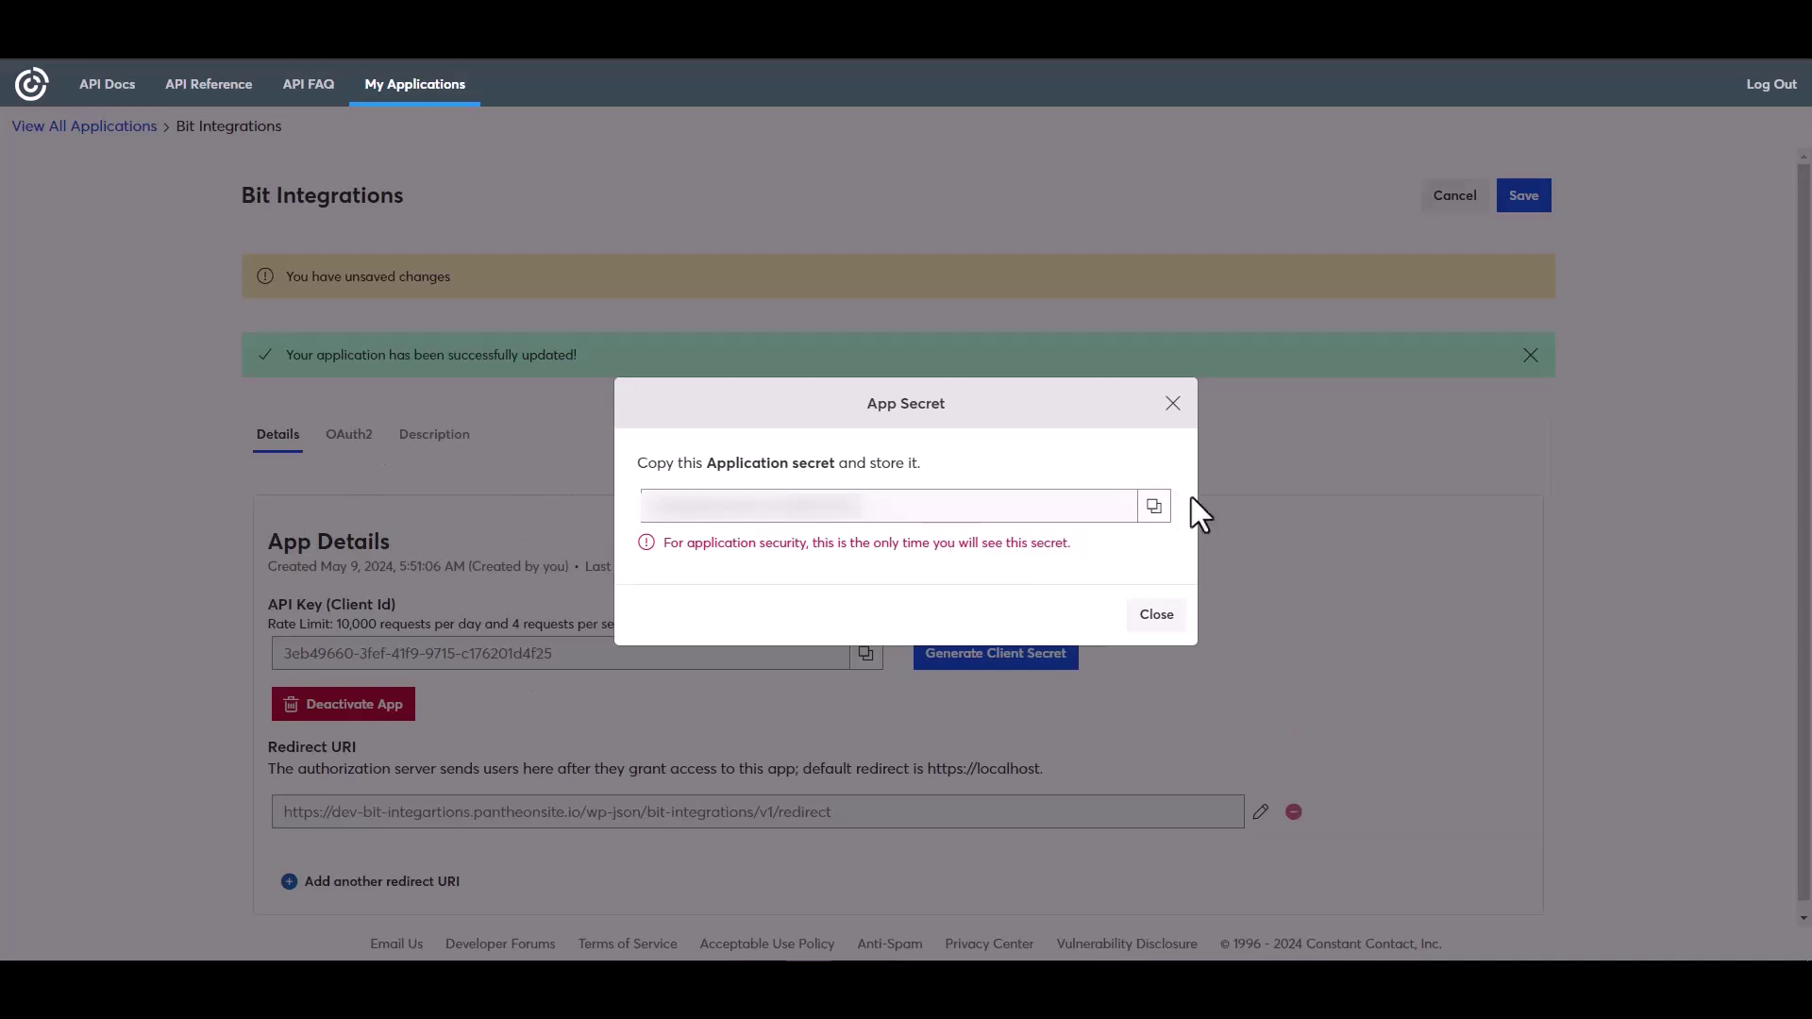
pyautogui.click(1158, 510)
pyautogui.click(1158, 618)
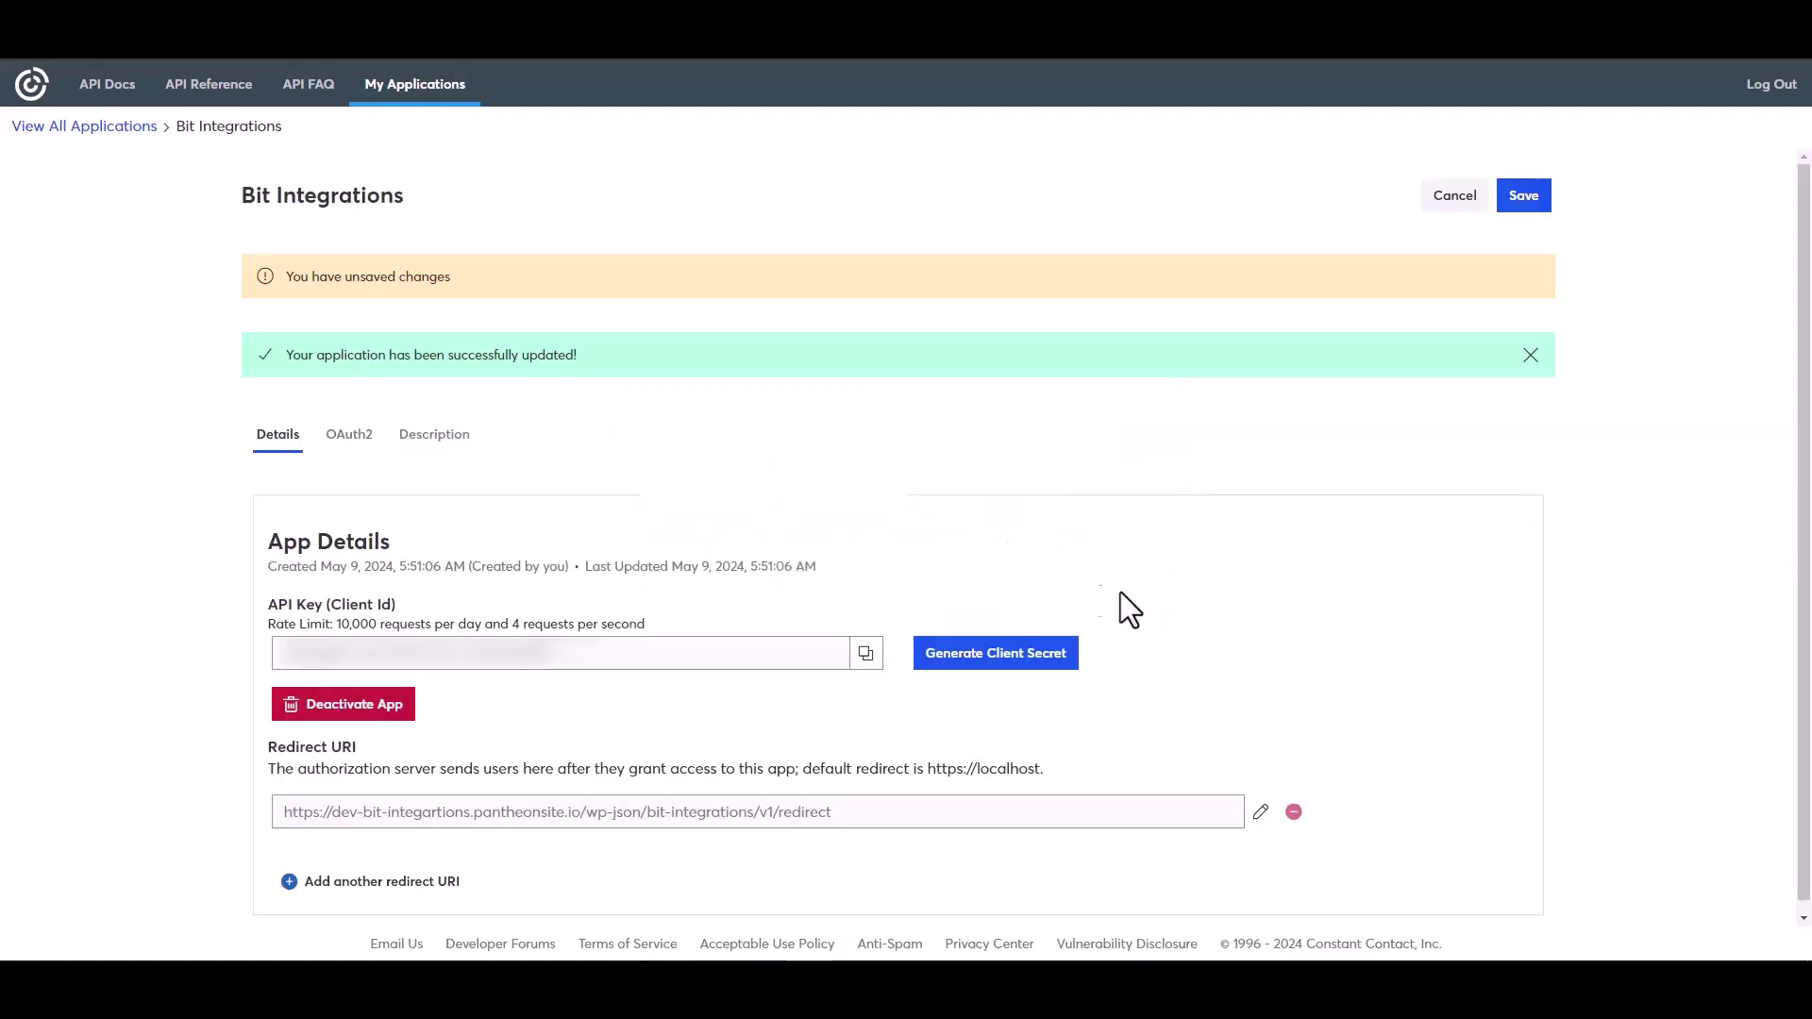
pyautogui.click(1522, 199)
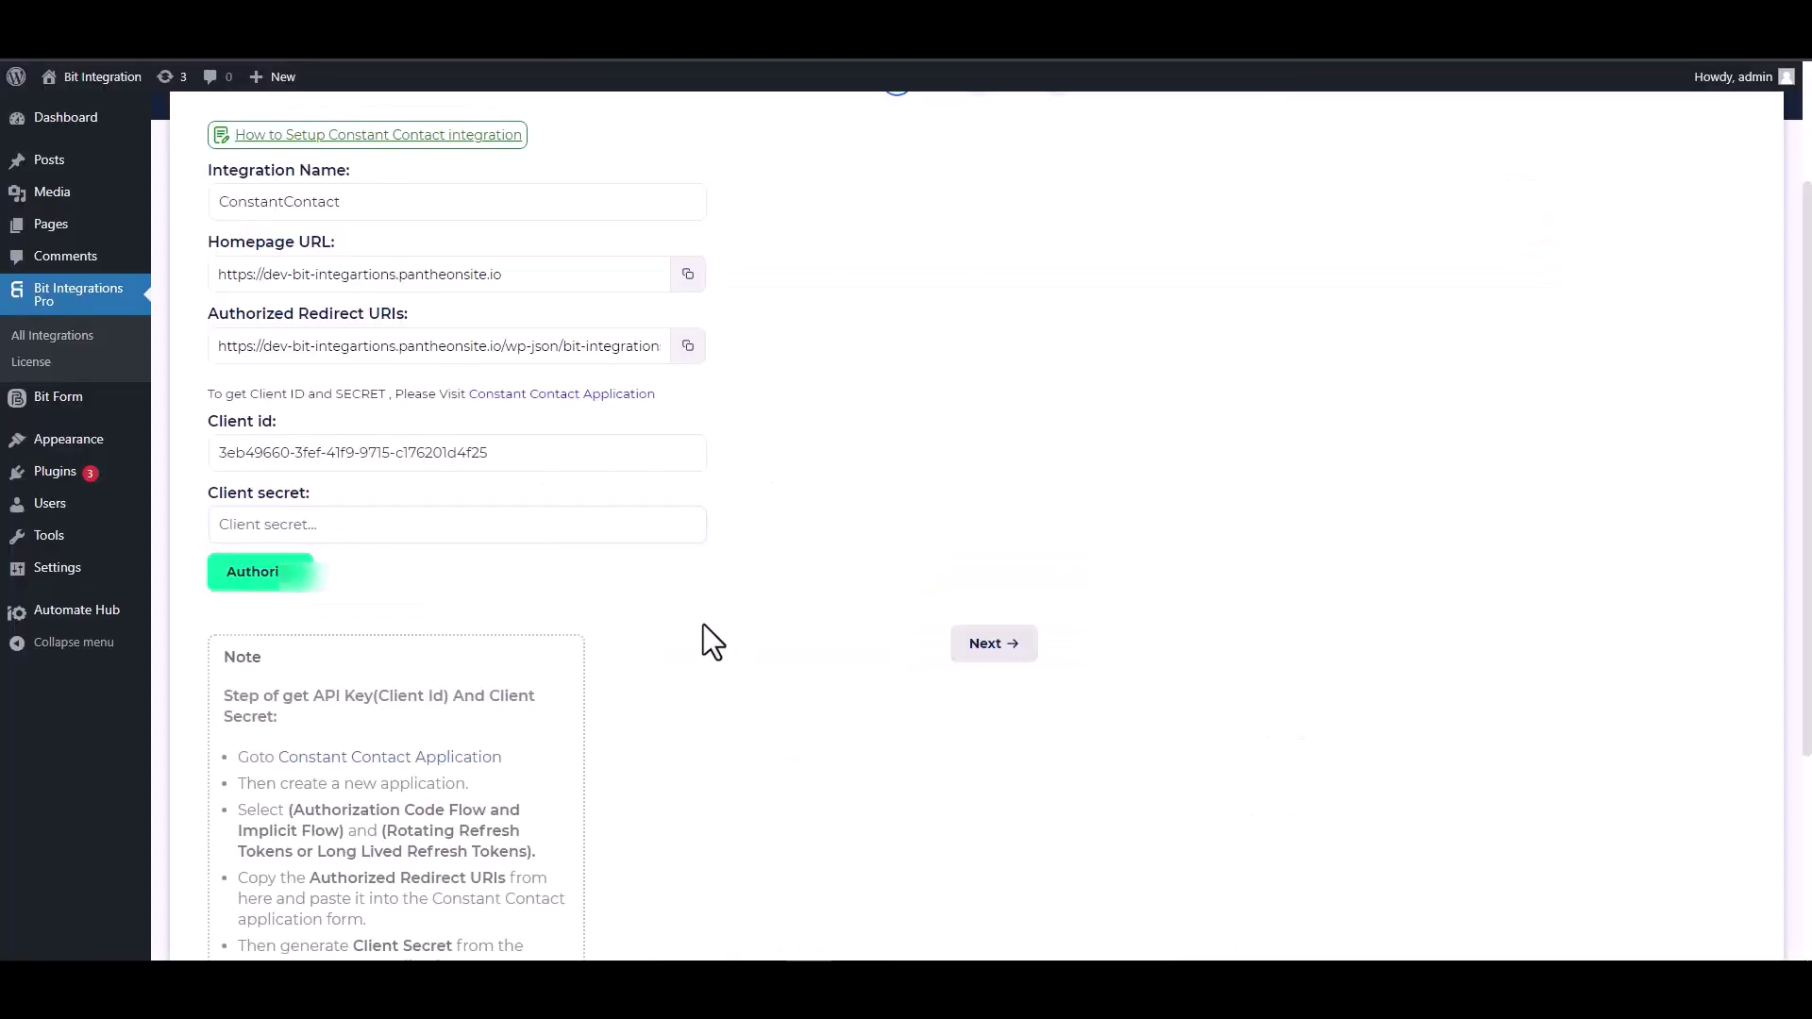
# - Paste the client secret, authorize and allow access to Constant Contact, then continue
pyautogui.click(377, 522)
pyautogui.hotkey('ctrl', 'v')
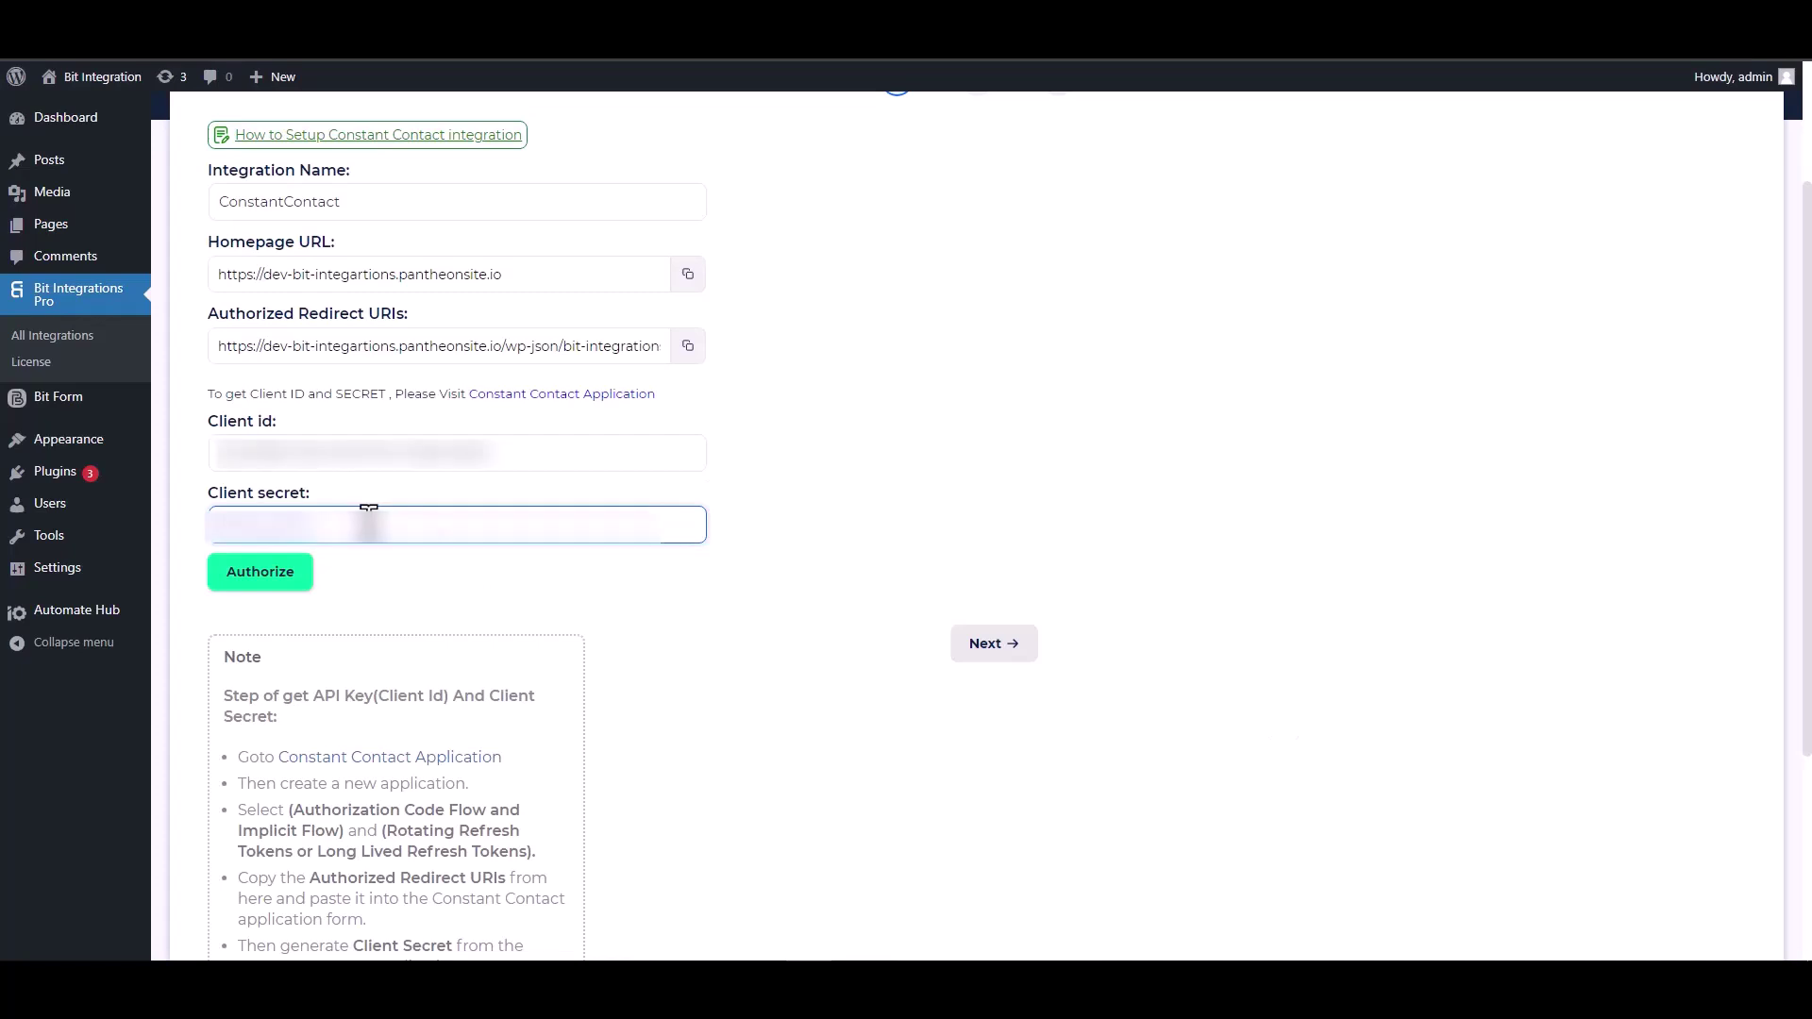
pyautogui.click(260, 585)
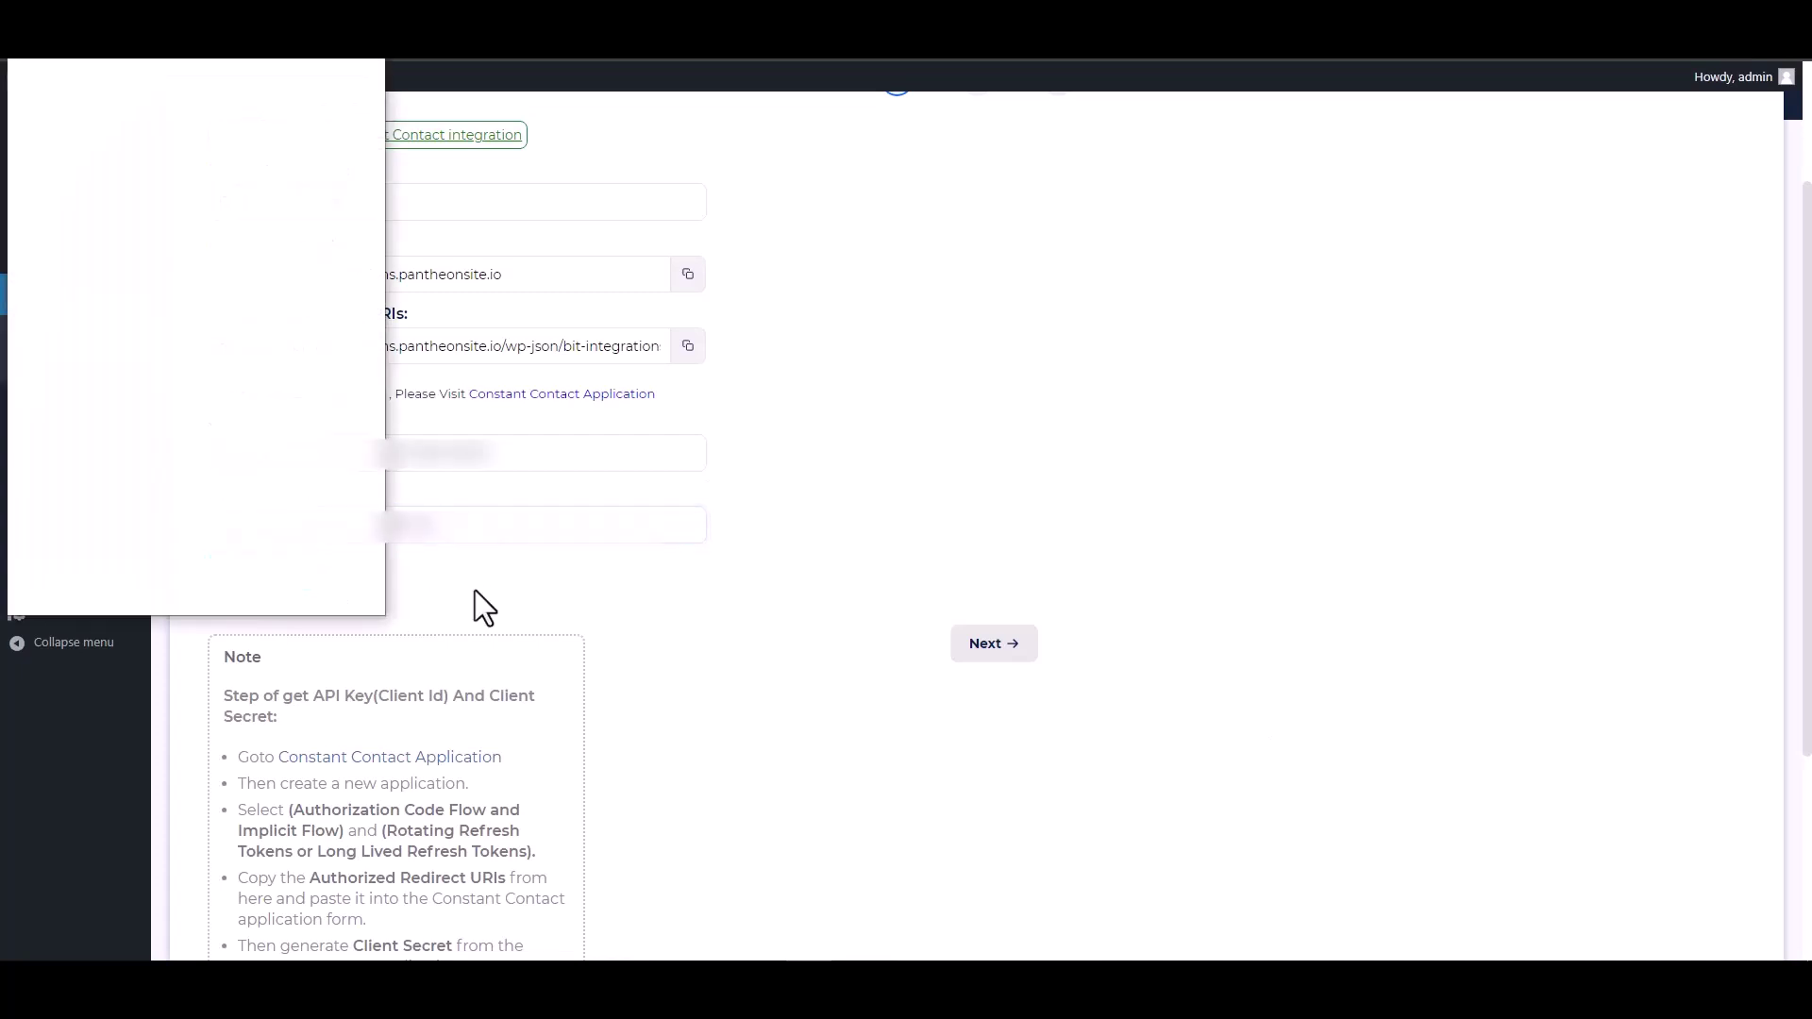
pyautogui.click(325, 415)
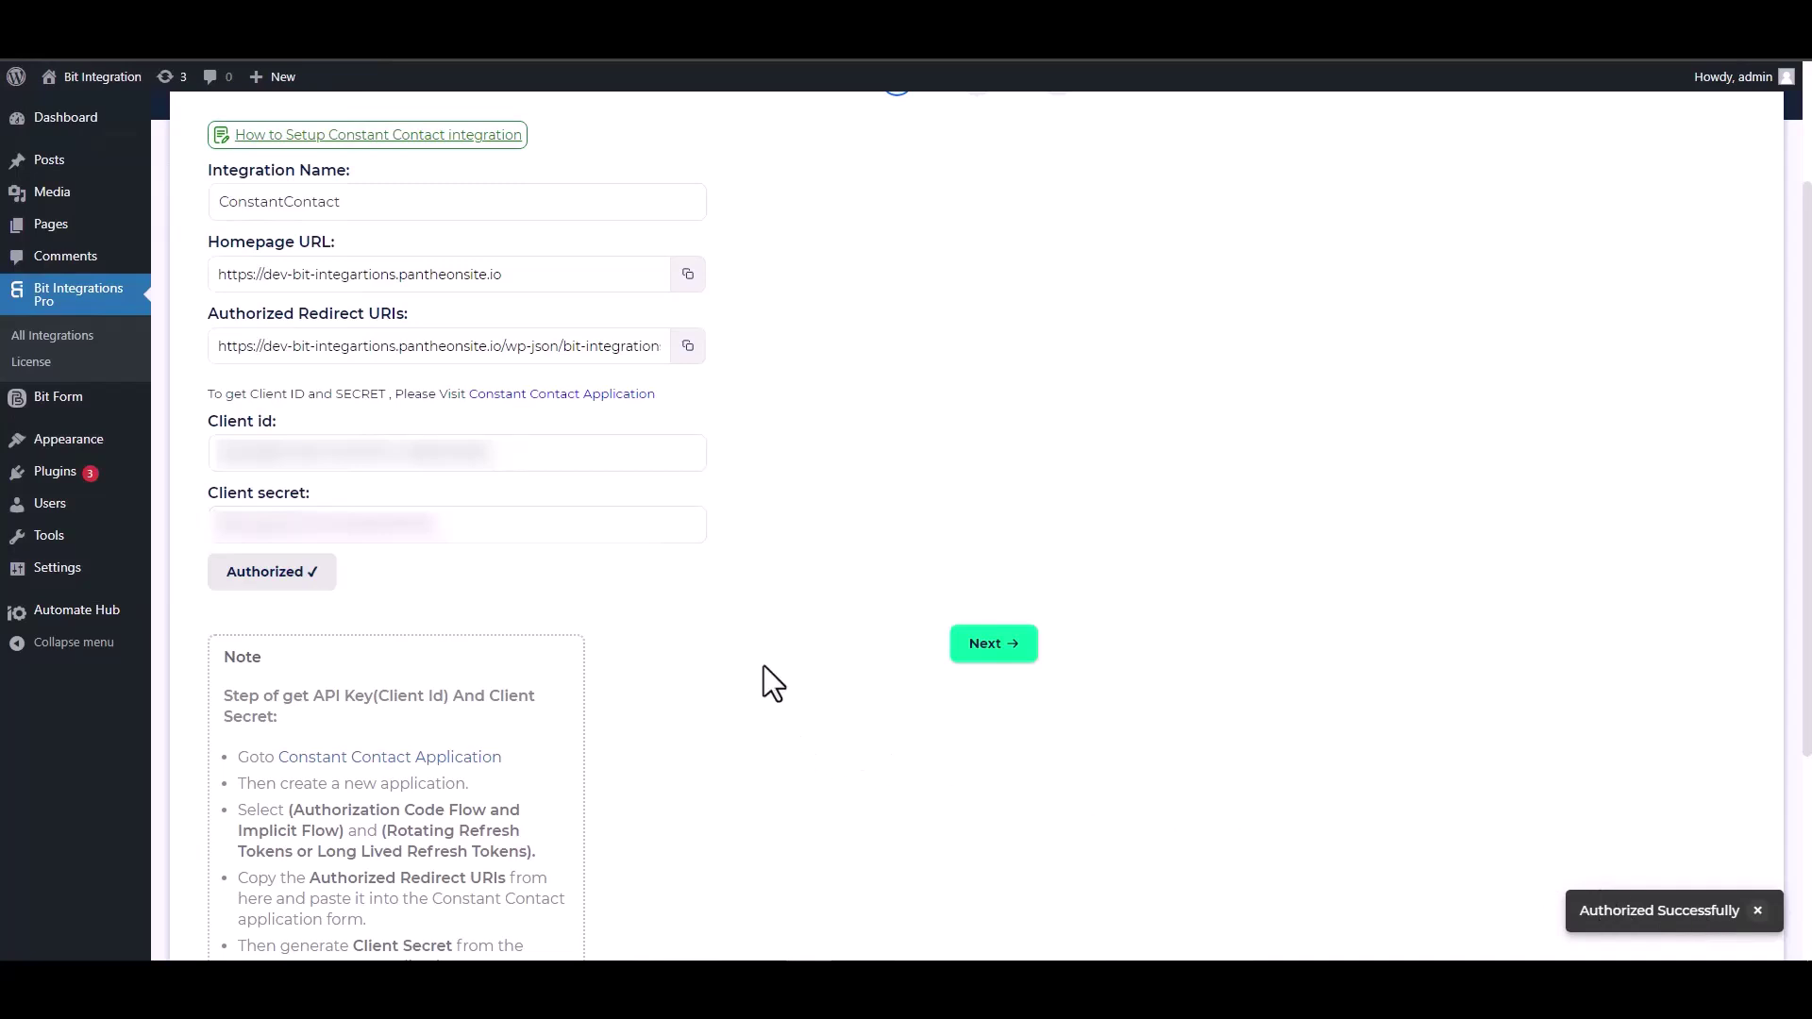
pyautogui.click(991, 646)
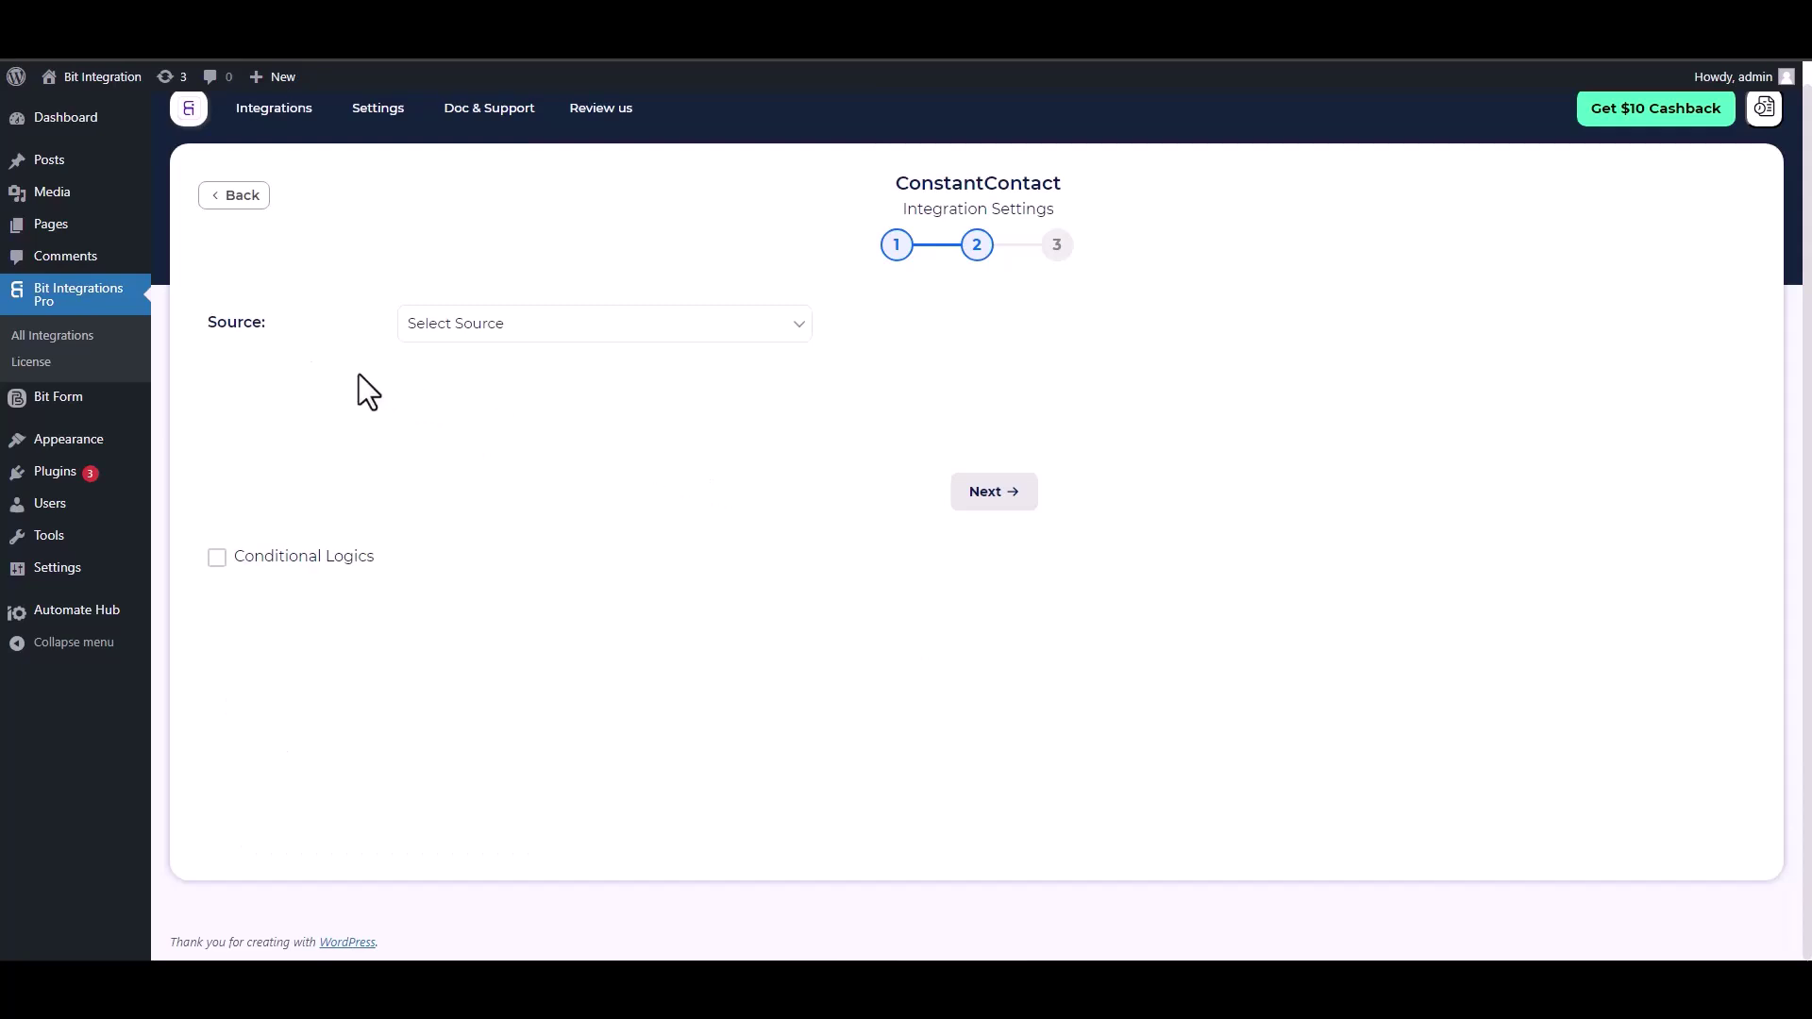
# - Choose Contact as the source and map the form's Email field
pyautogui.click(524, 331)
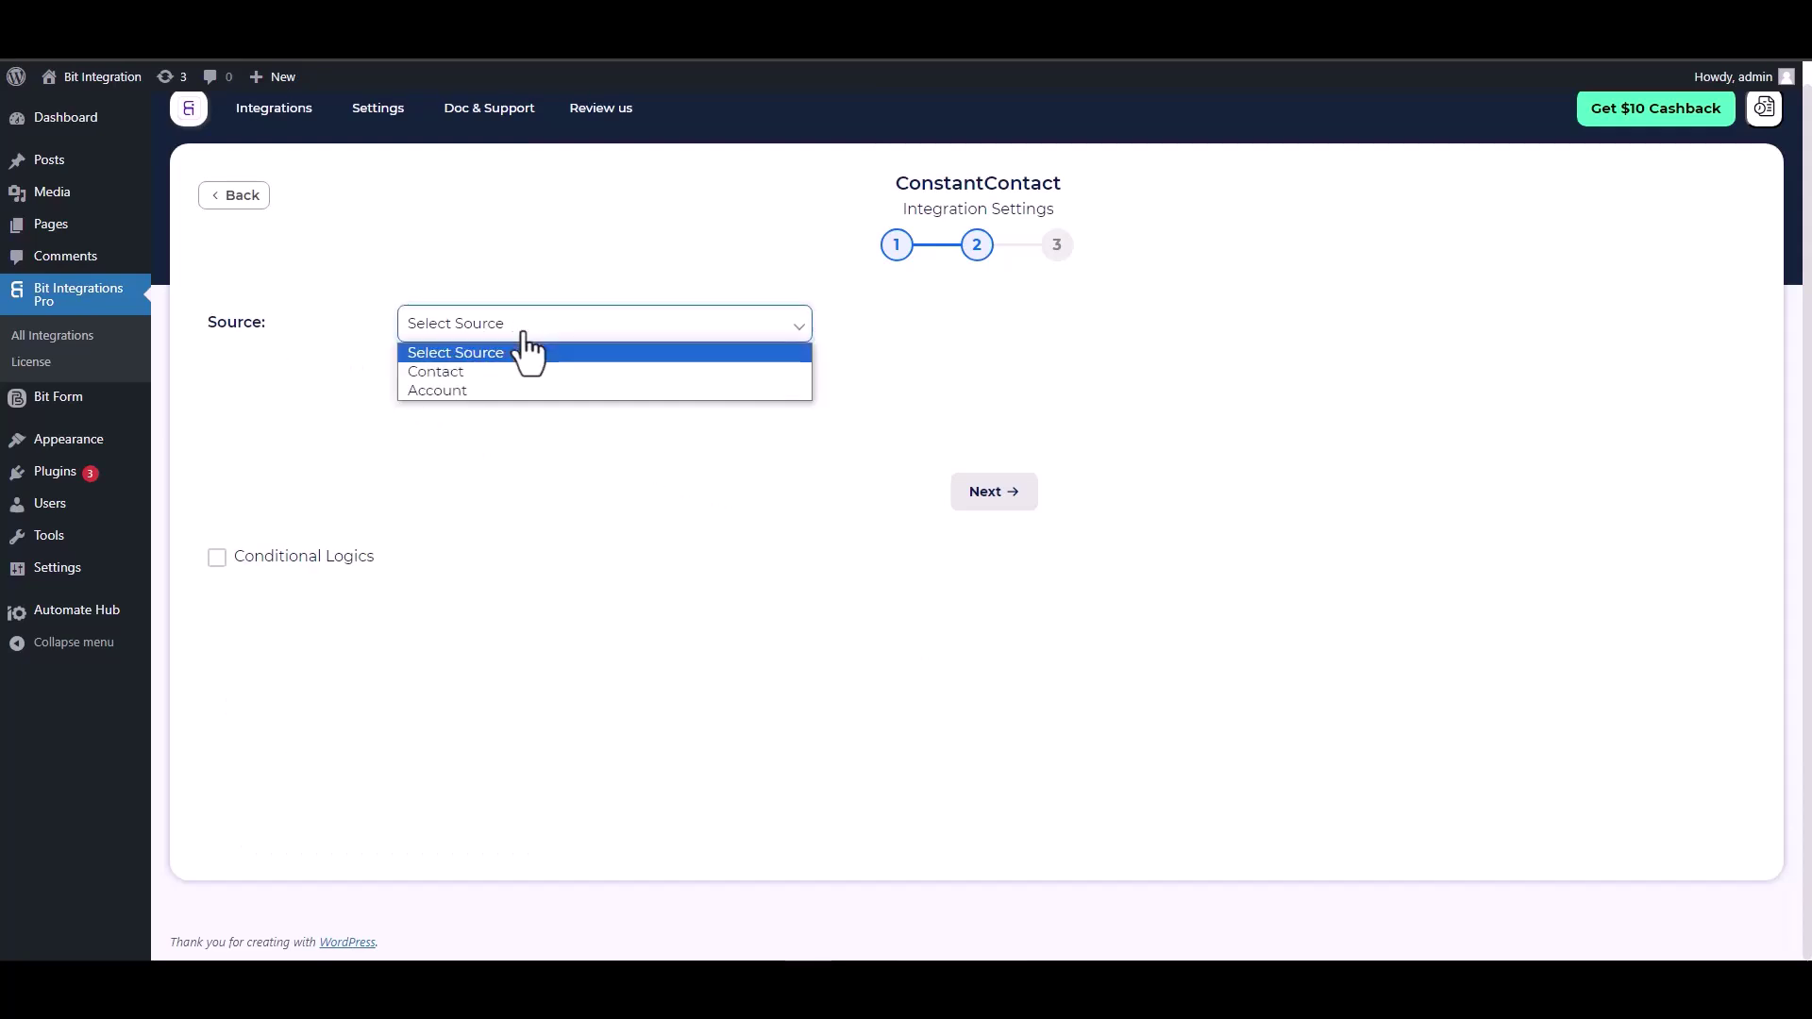
pyautogui.click(457, 373)
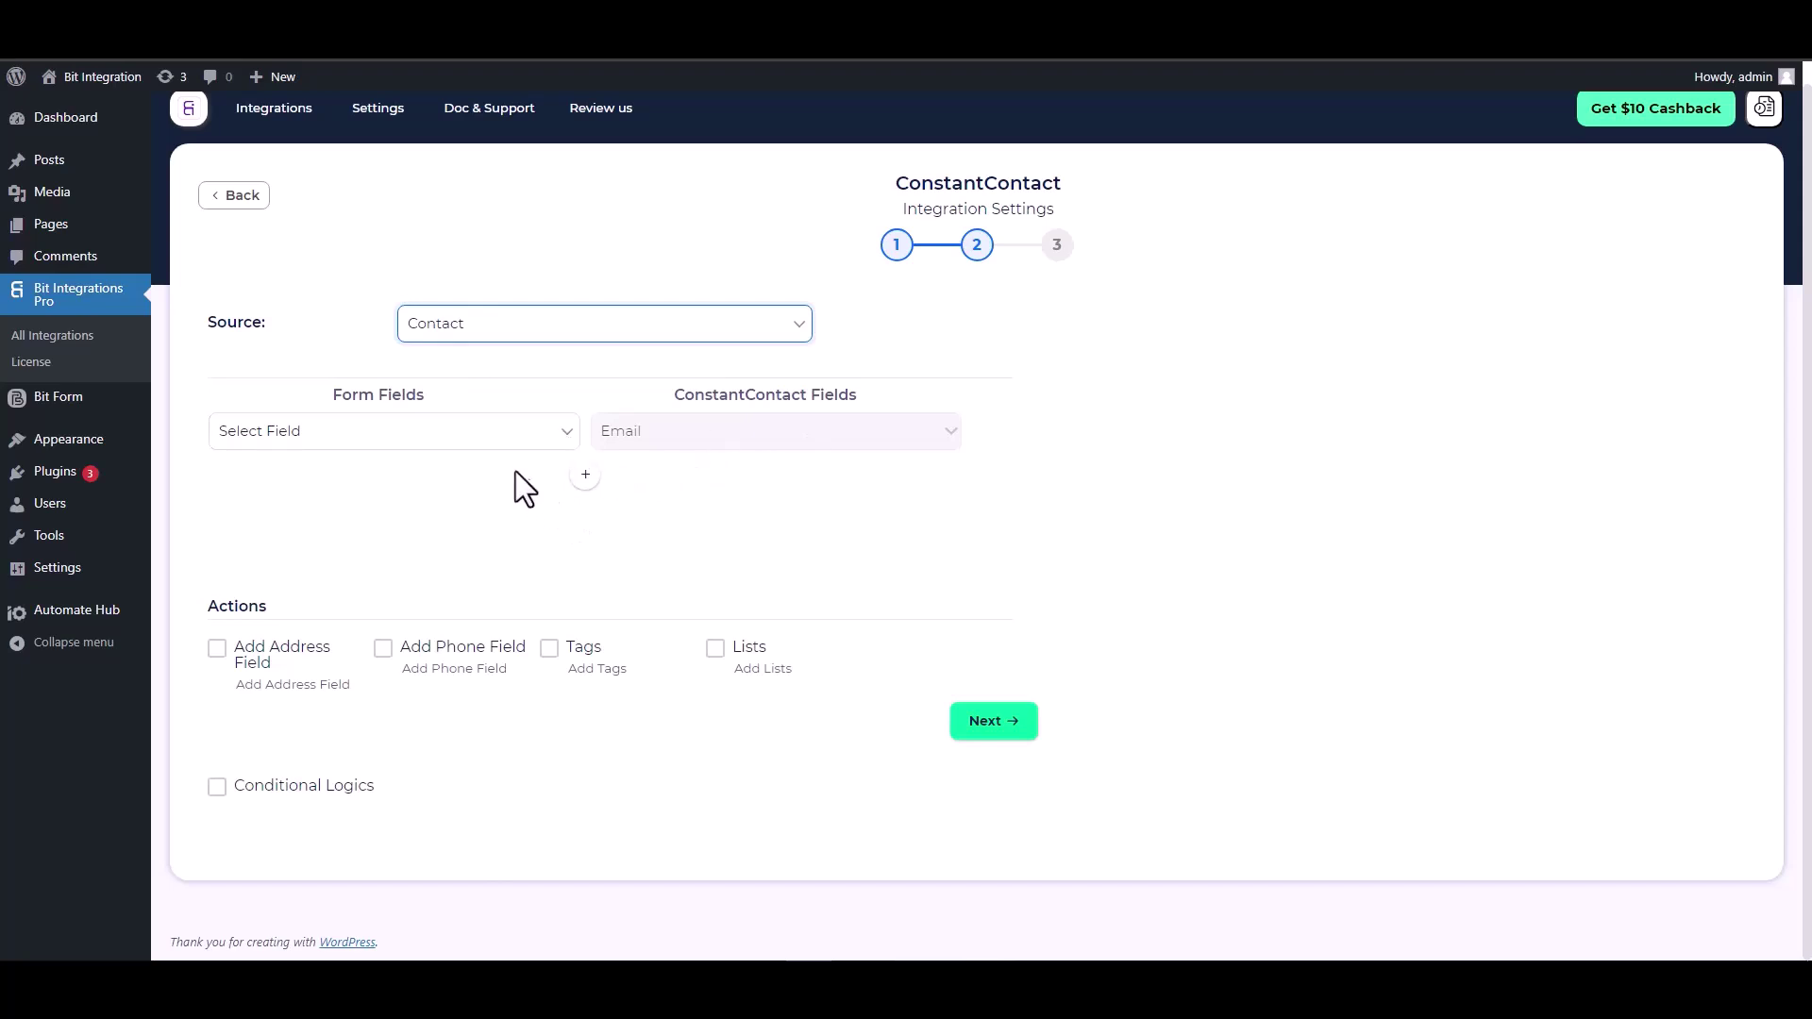
pyautogui.click(481, 436)
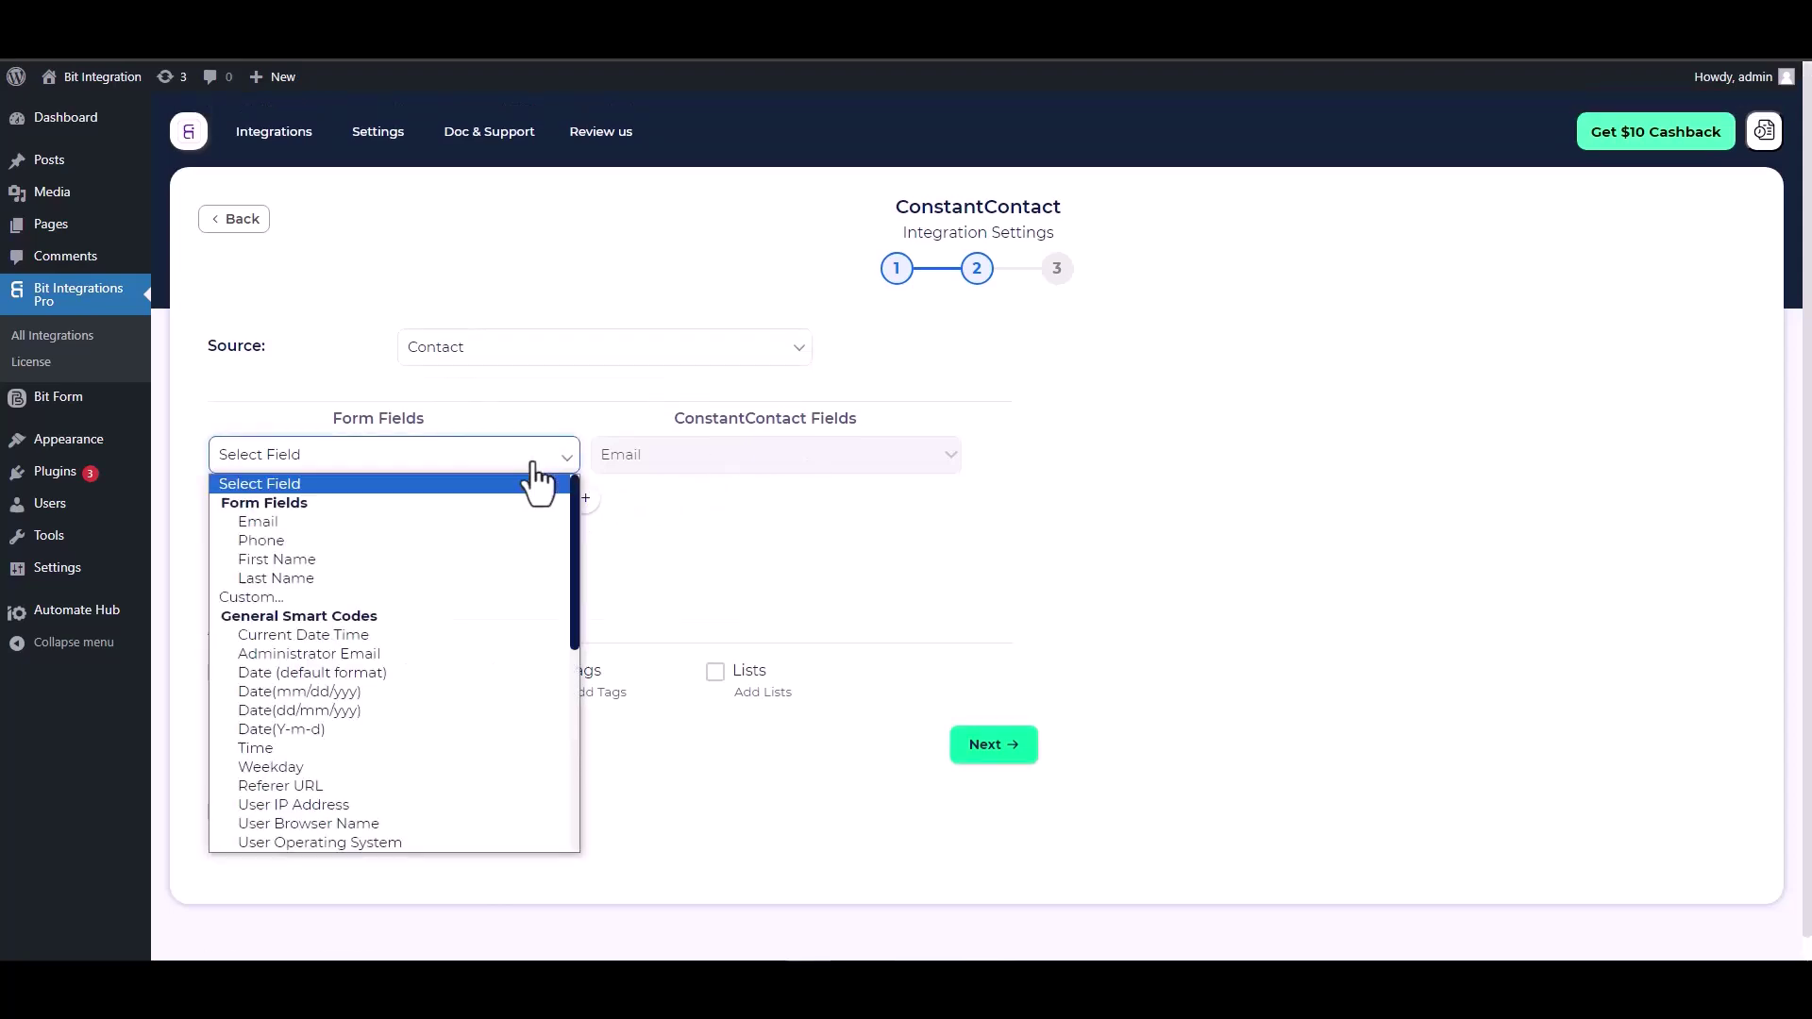
pyautogui.click(328, 524)
# - Add rows mapping First Name to First Name and Last Name to Last Name
pyautogui.click(586, 498)
pyautogui.click(638, 503)
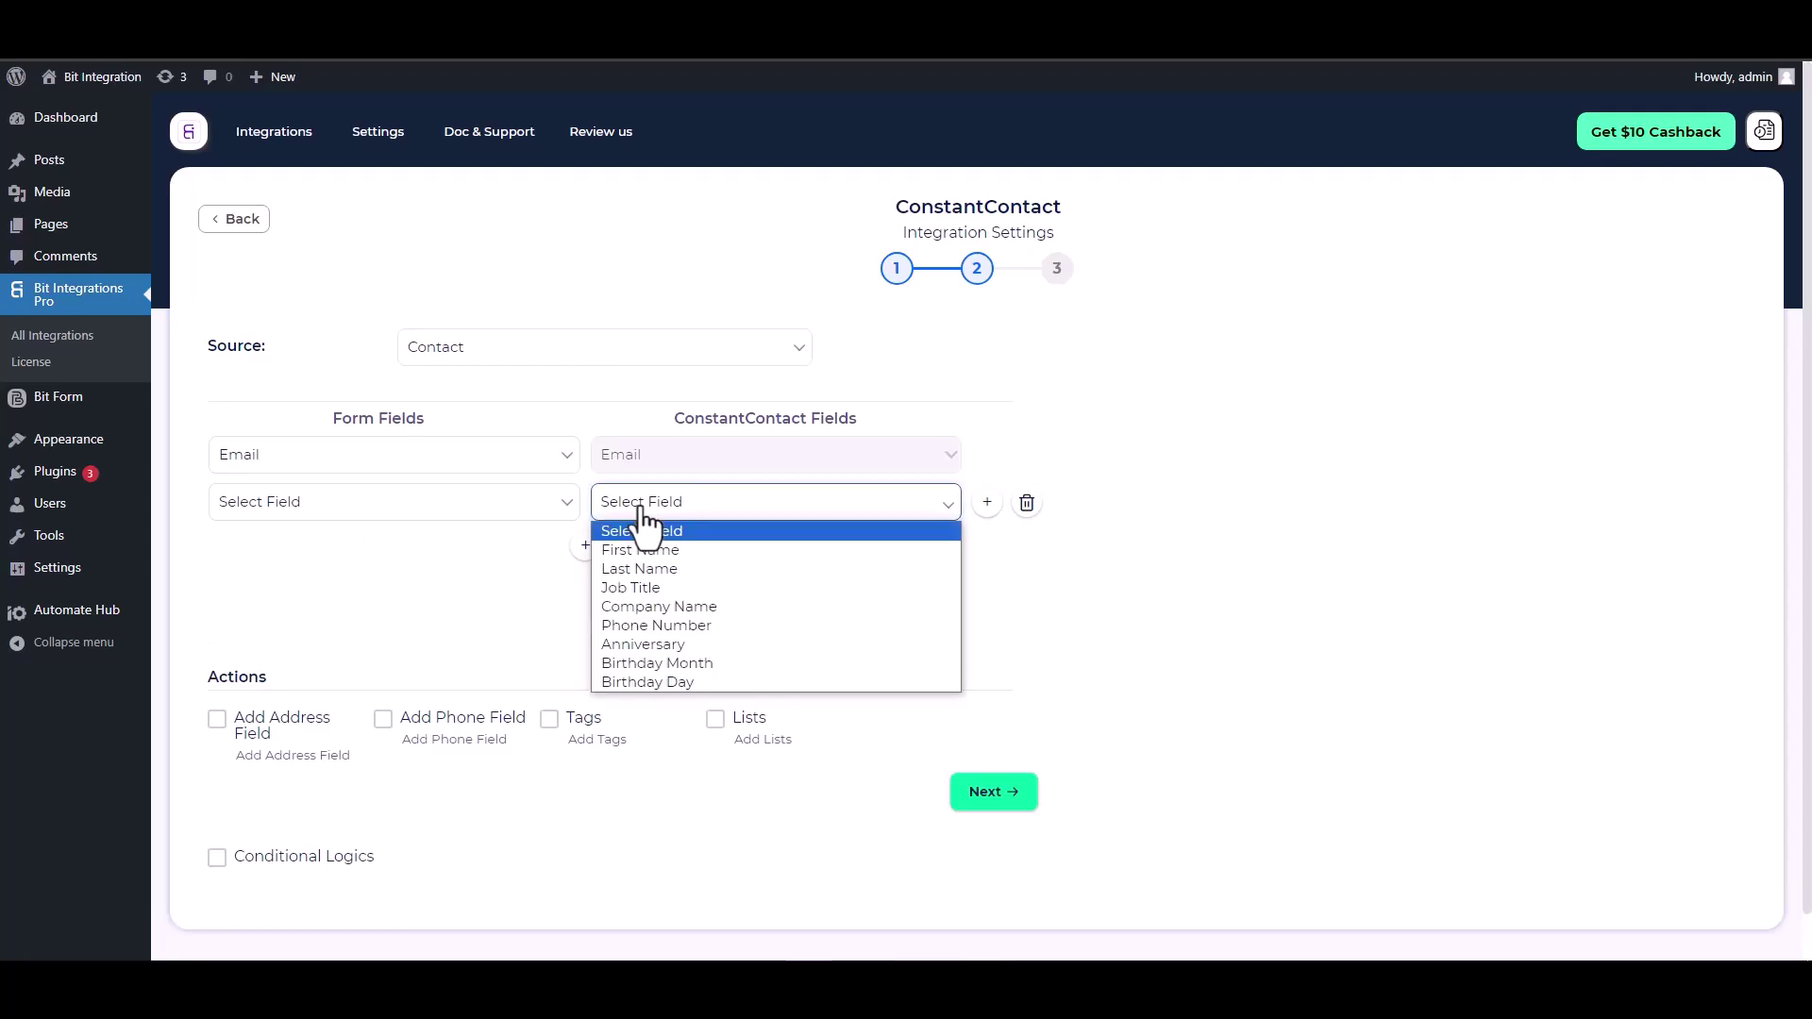
pyautogui.click(638, 543)
pyautogui.click(492, 512)
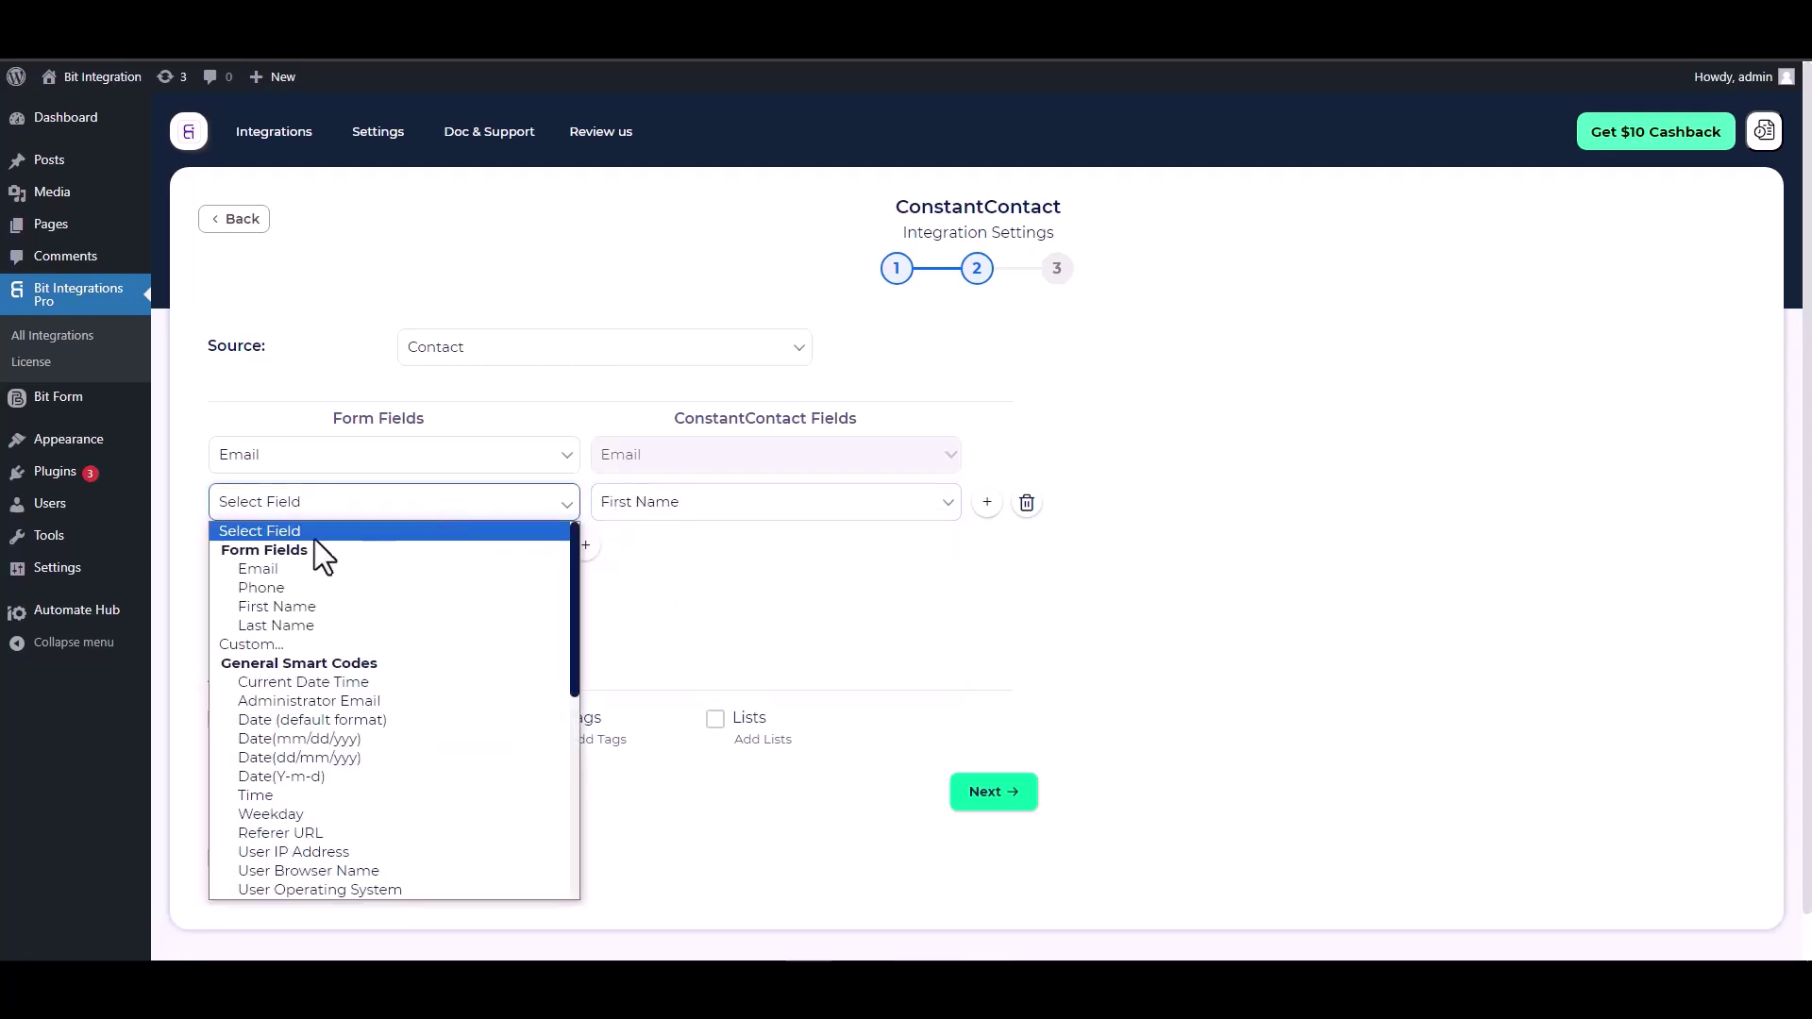
pyautogui.click(281, 604)
pyautogui.click(585, 546)
pyautogui.click(638, 550)
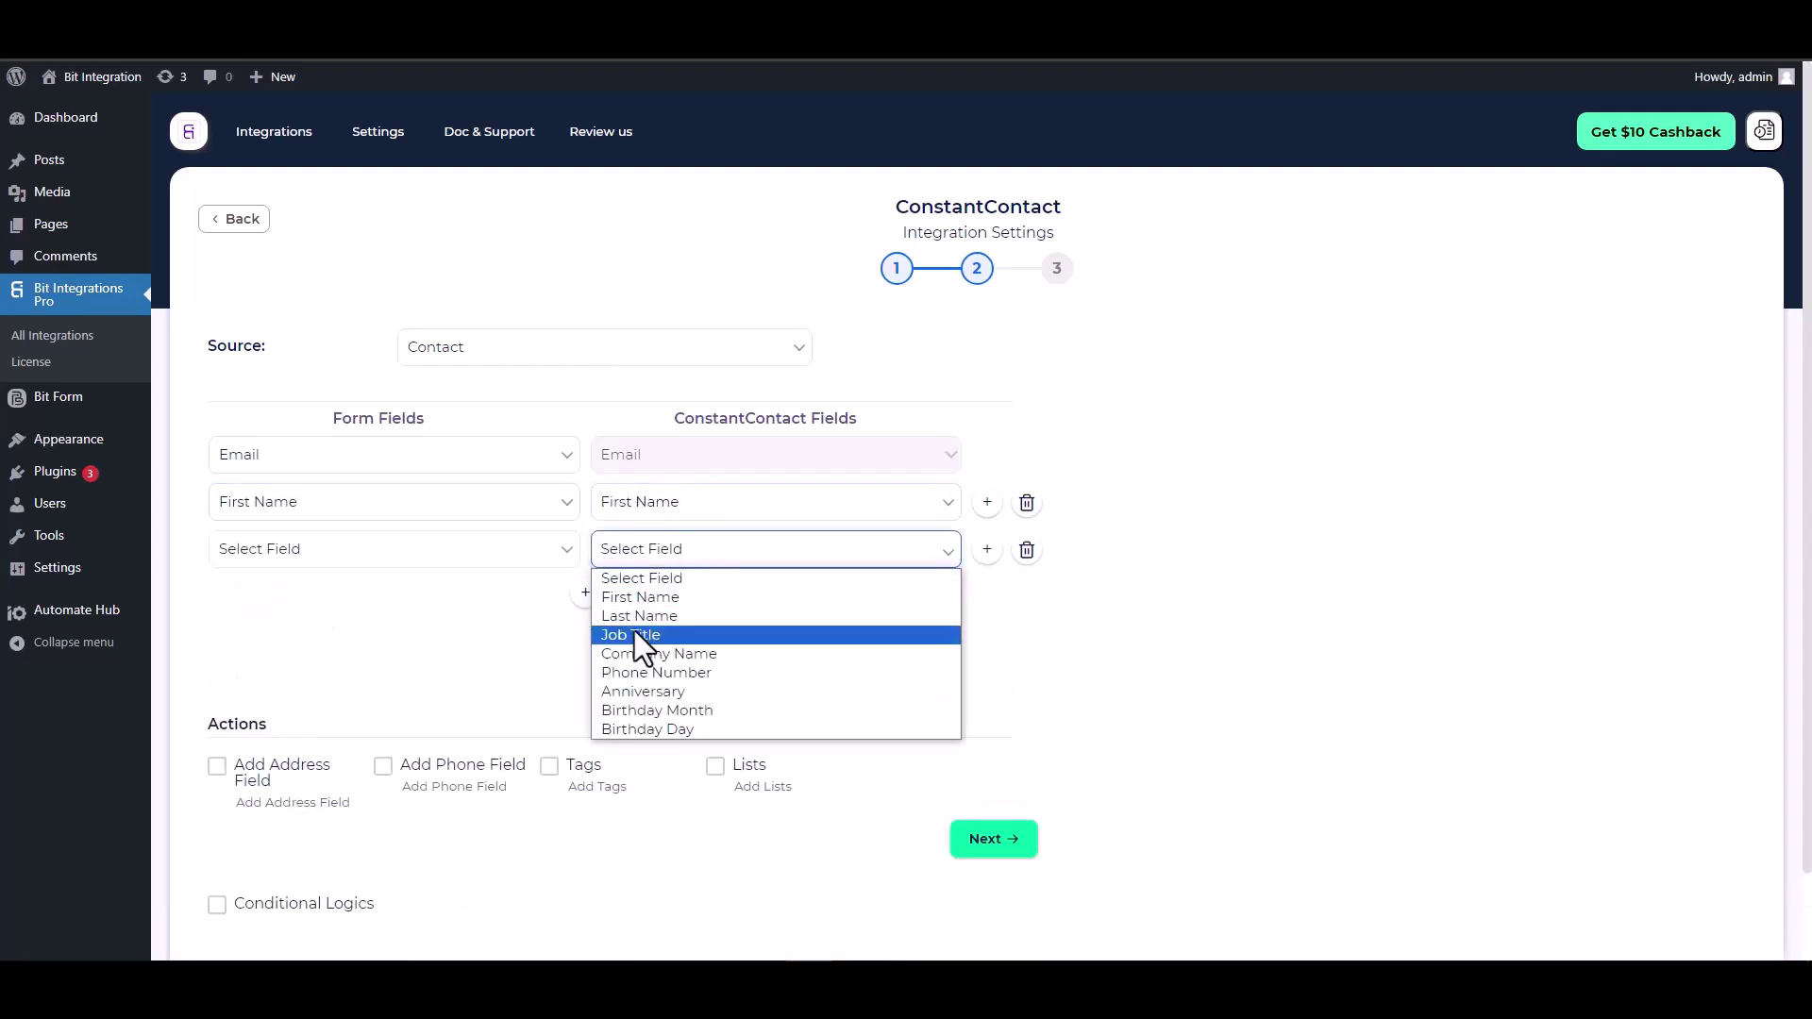
pyautogui.click(639, 616)
pyautogui.click(440, 557)
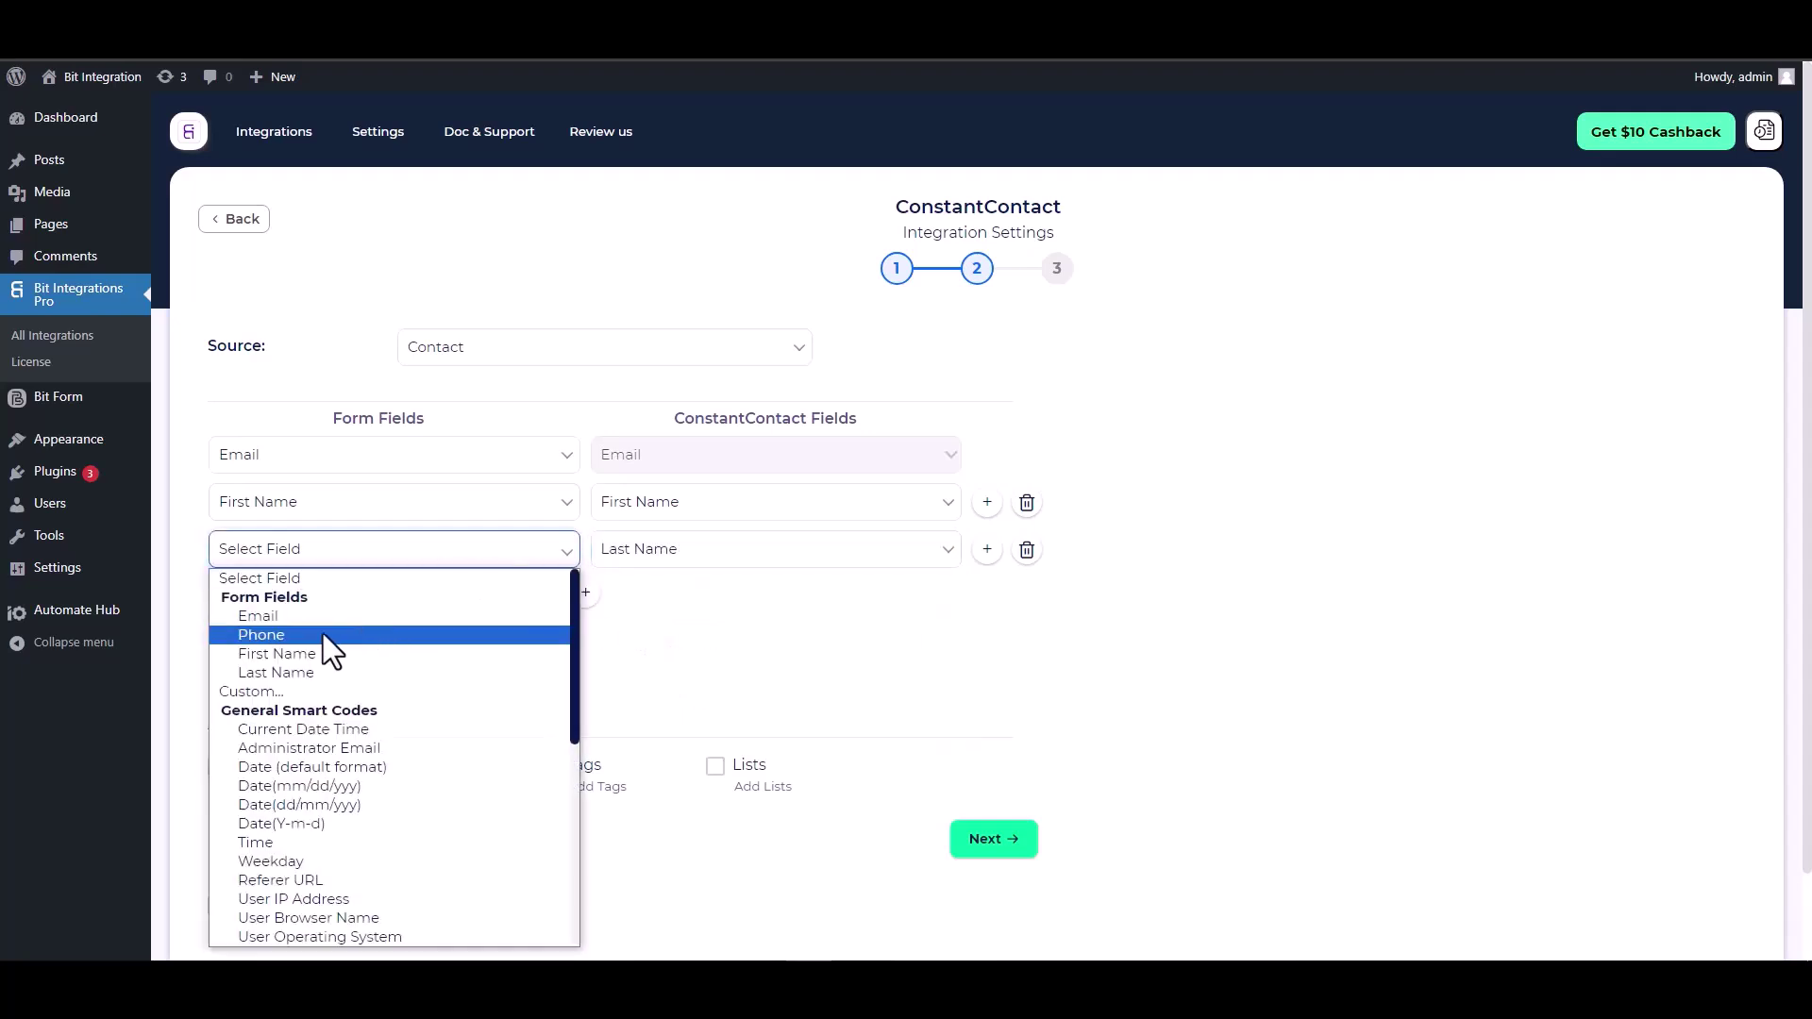
pyautogui.click(283, 668)
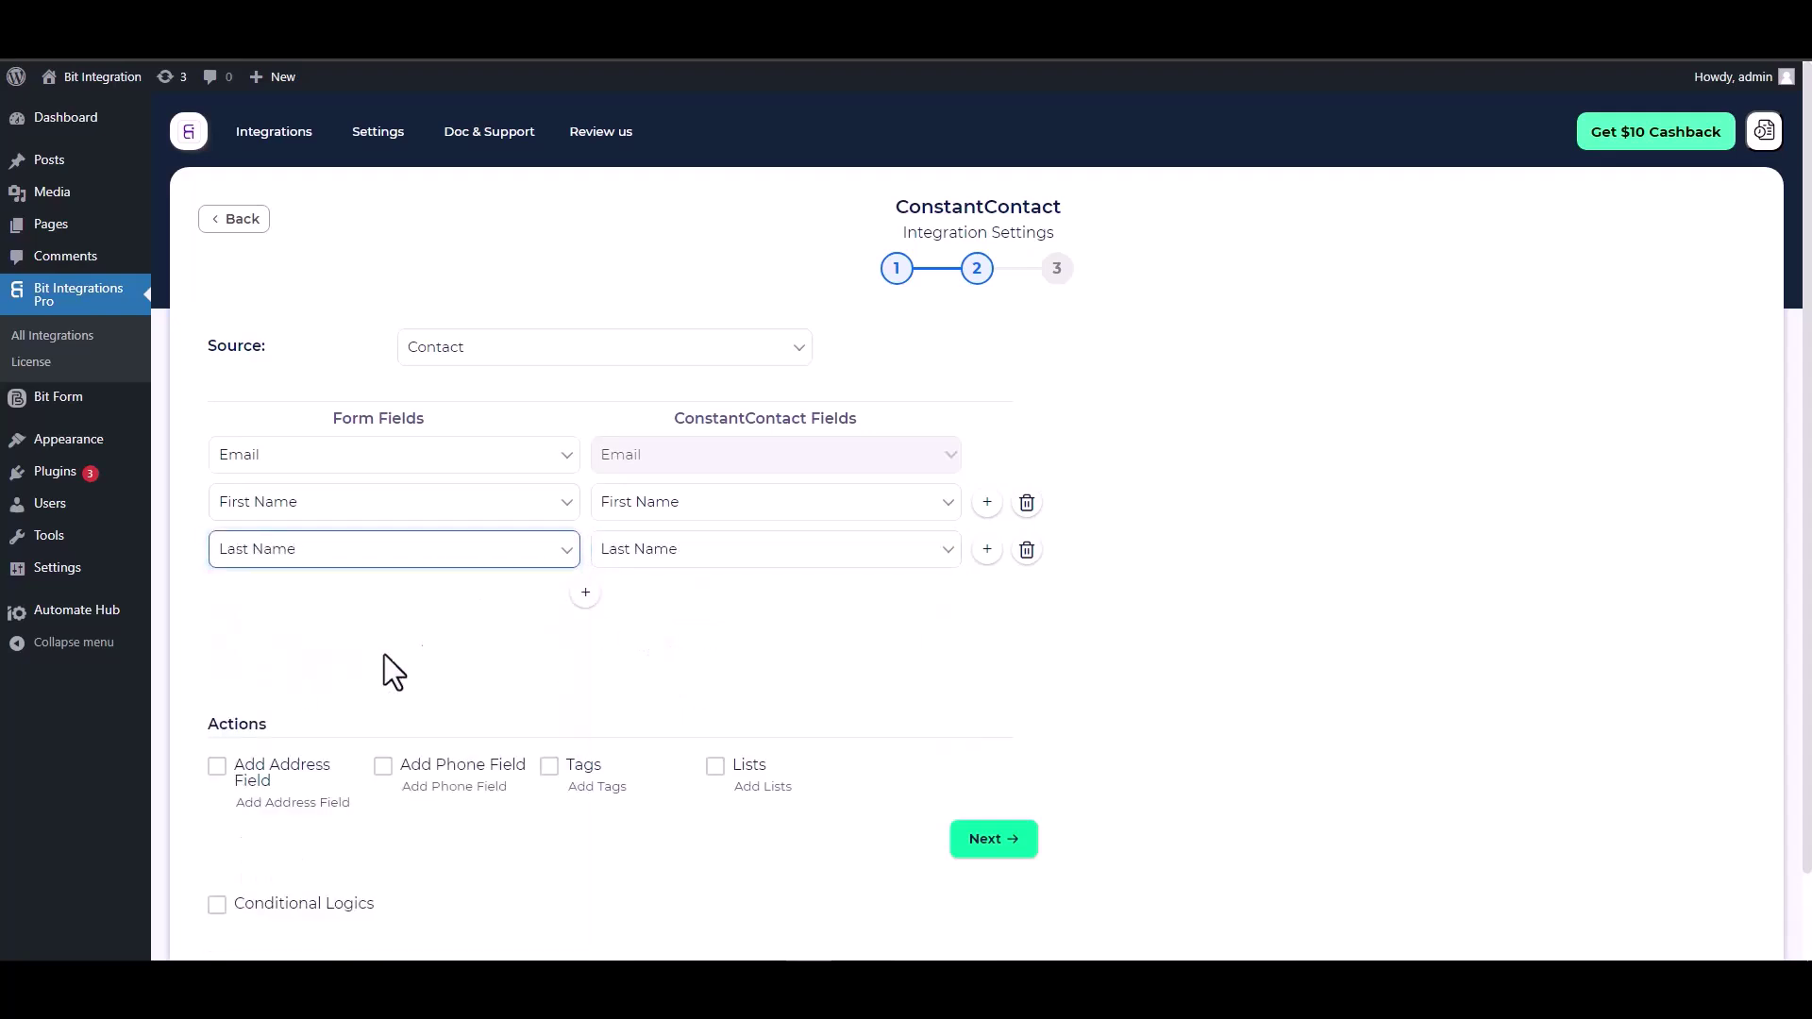
# - Add a row mapping the form's Phone field to Phone Number
pyautogui.click(585, 592)
pyautogui.click(647, 602)
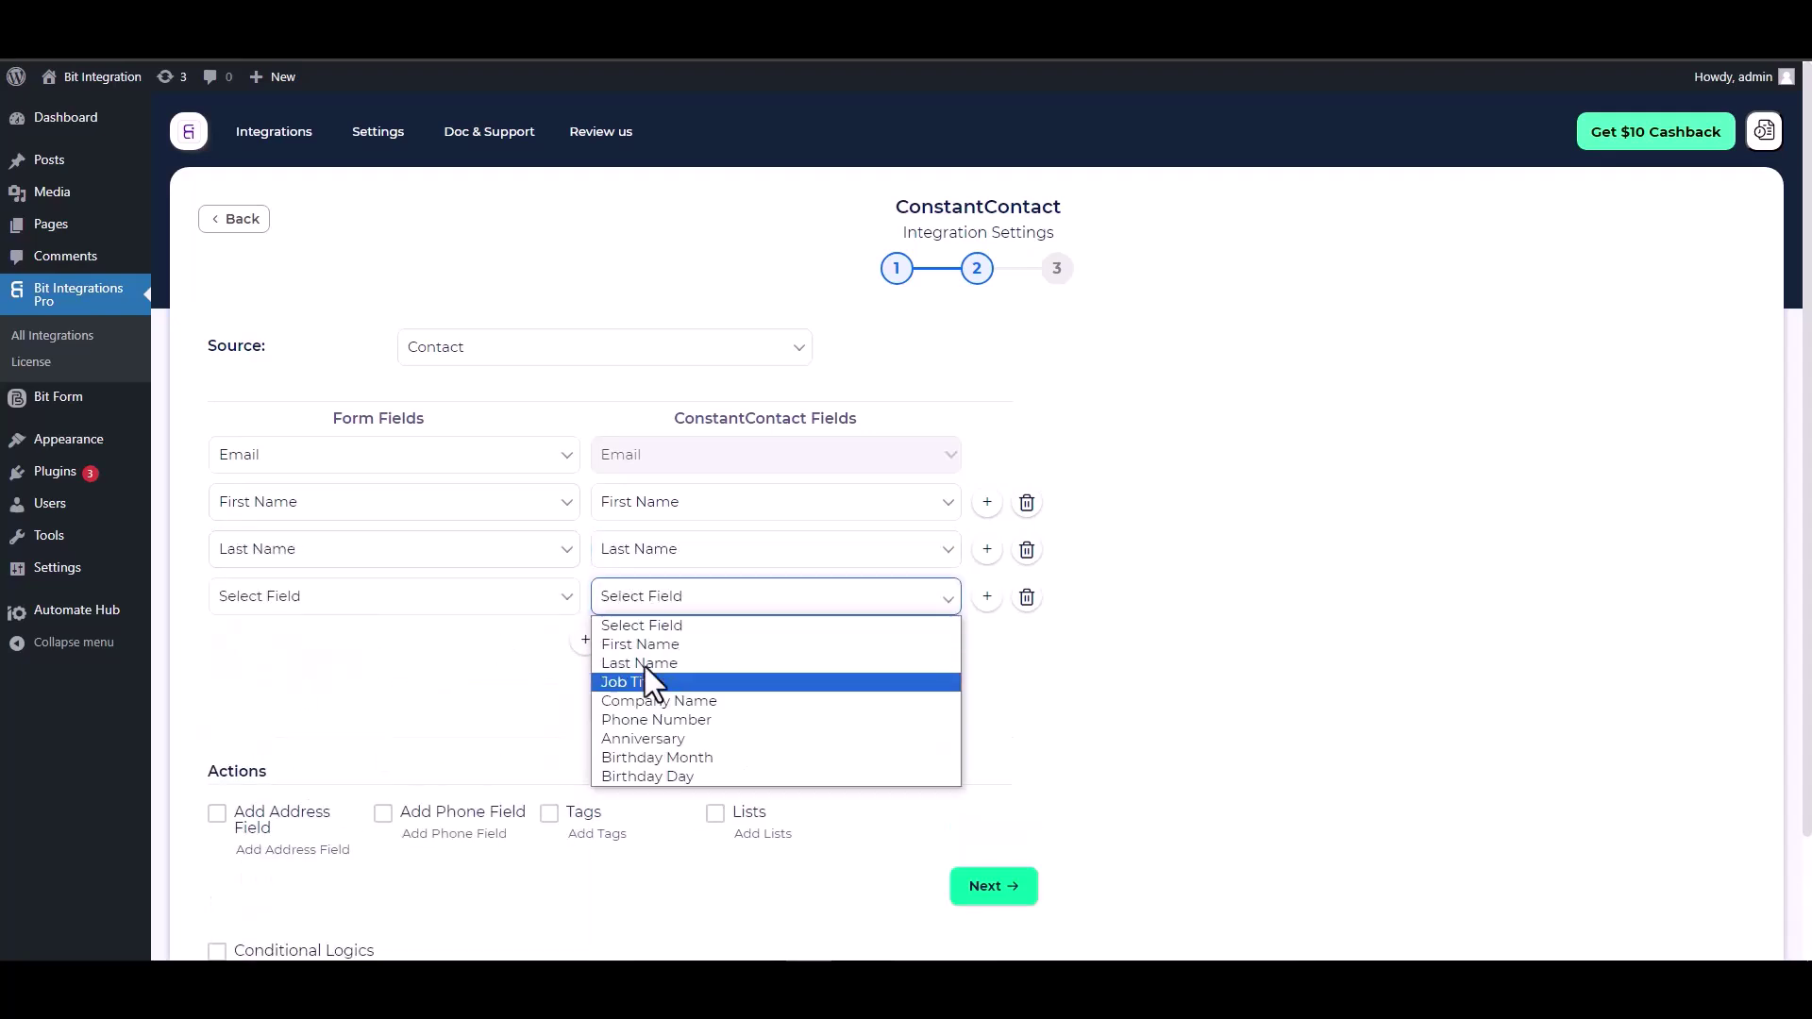
pyautogui.click(657, 722)
pyautogui.click(472, 604)
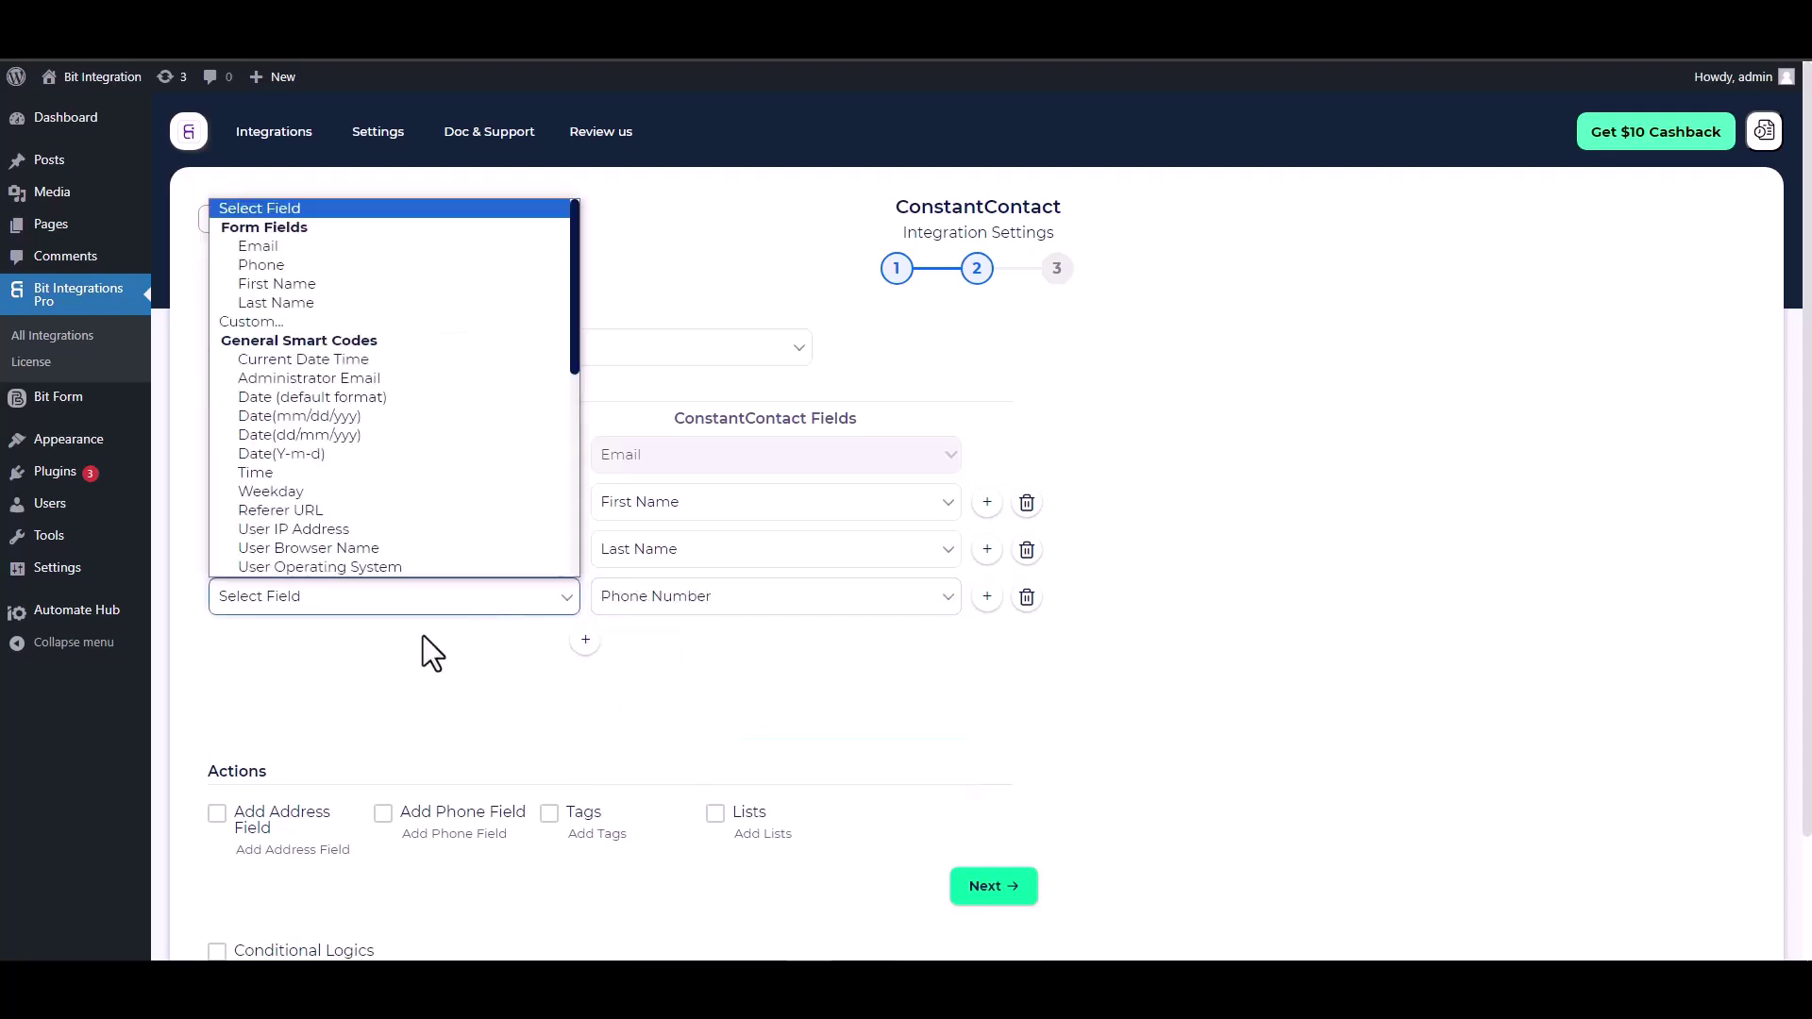
pyautogui.click(279, 264)
pyautogui.scroll(-2, 557, 566)
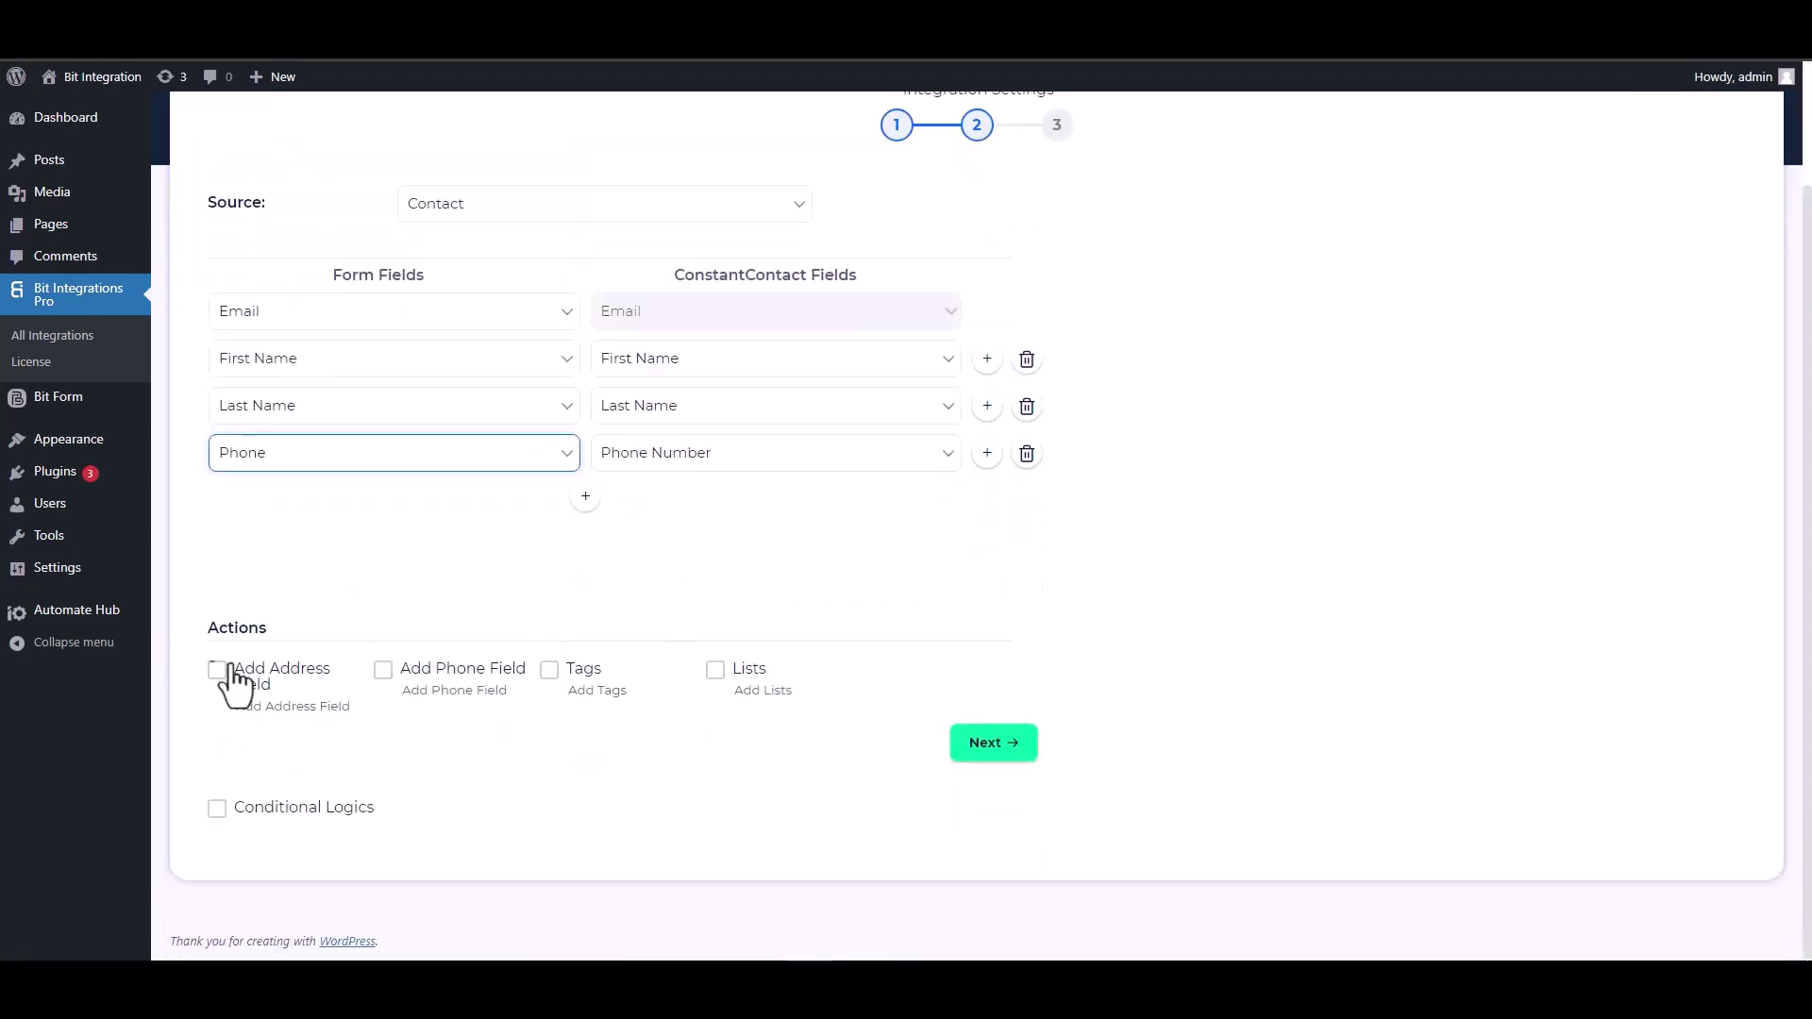
# - Turn off Conditional Logics for the Constant Contact integration
pyautogui.click(247, 630)
pyautogui.doubleClick(213, 631)
pyautogui.click(523, 660)
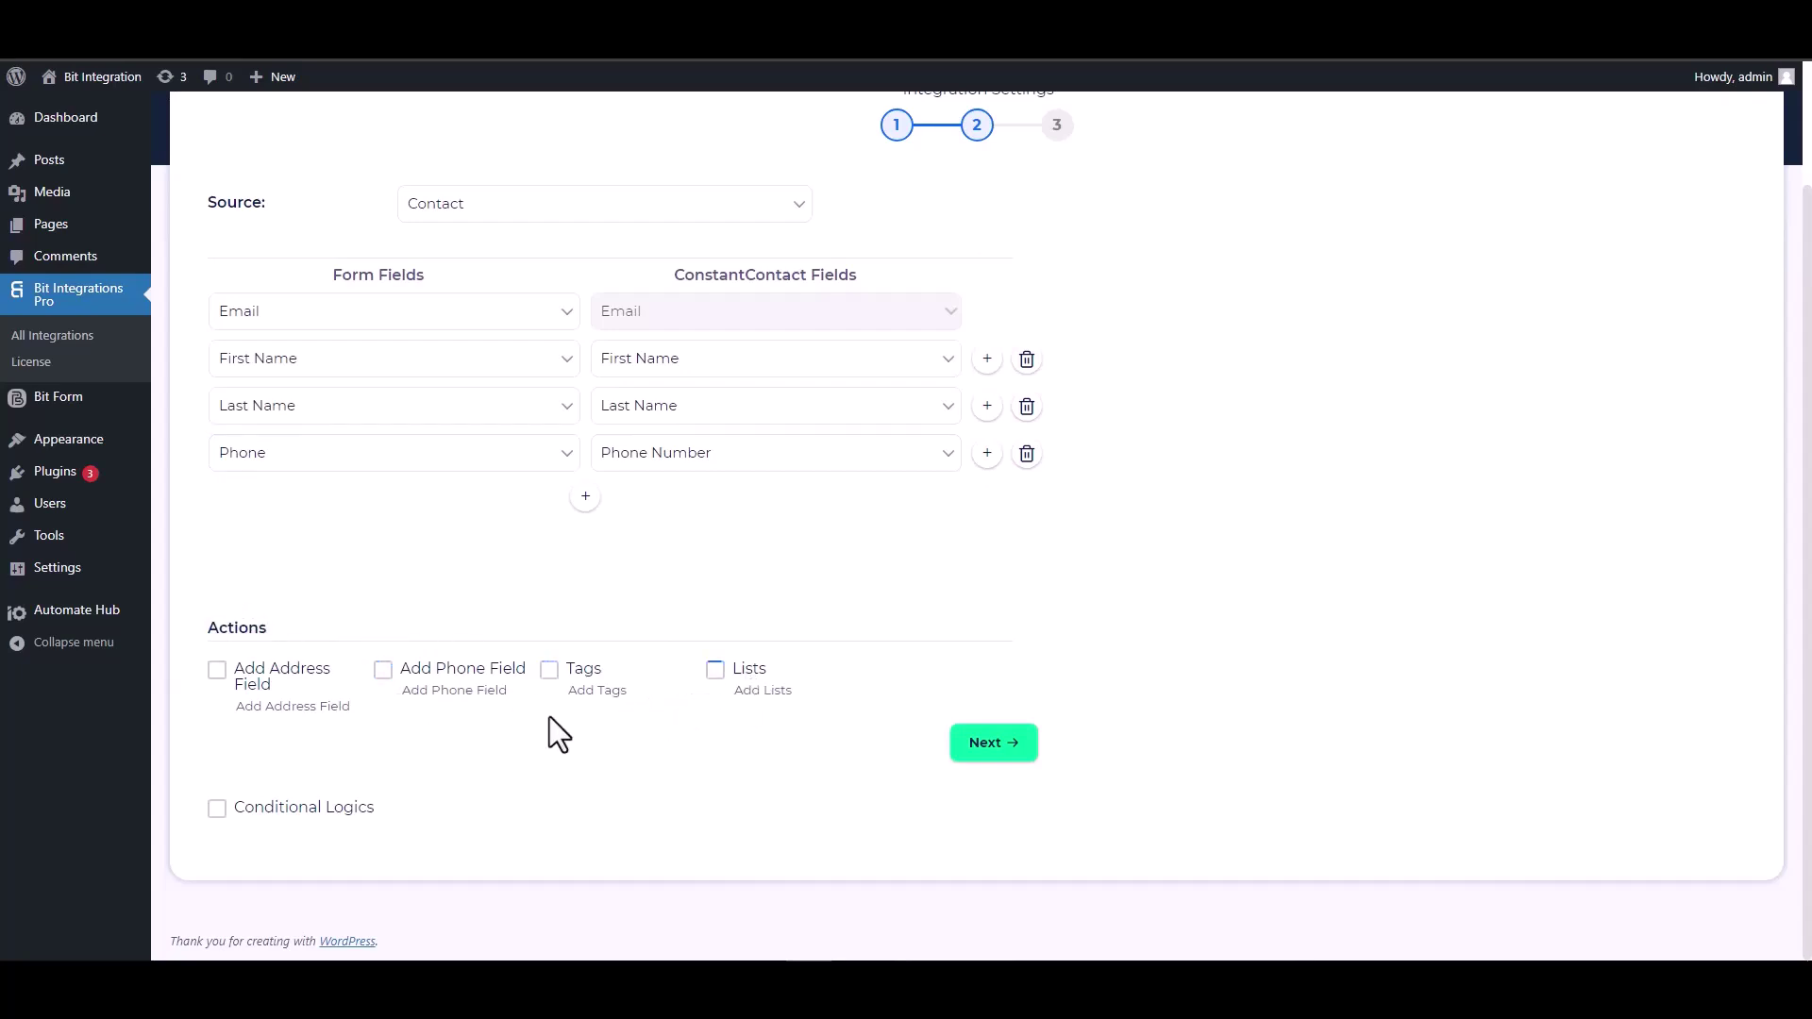
pyautogui.scroll(-2, 514, 707)
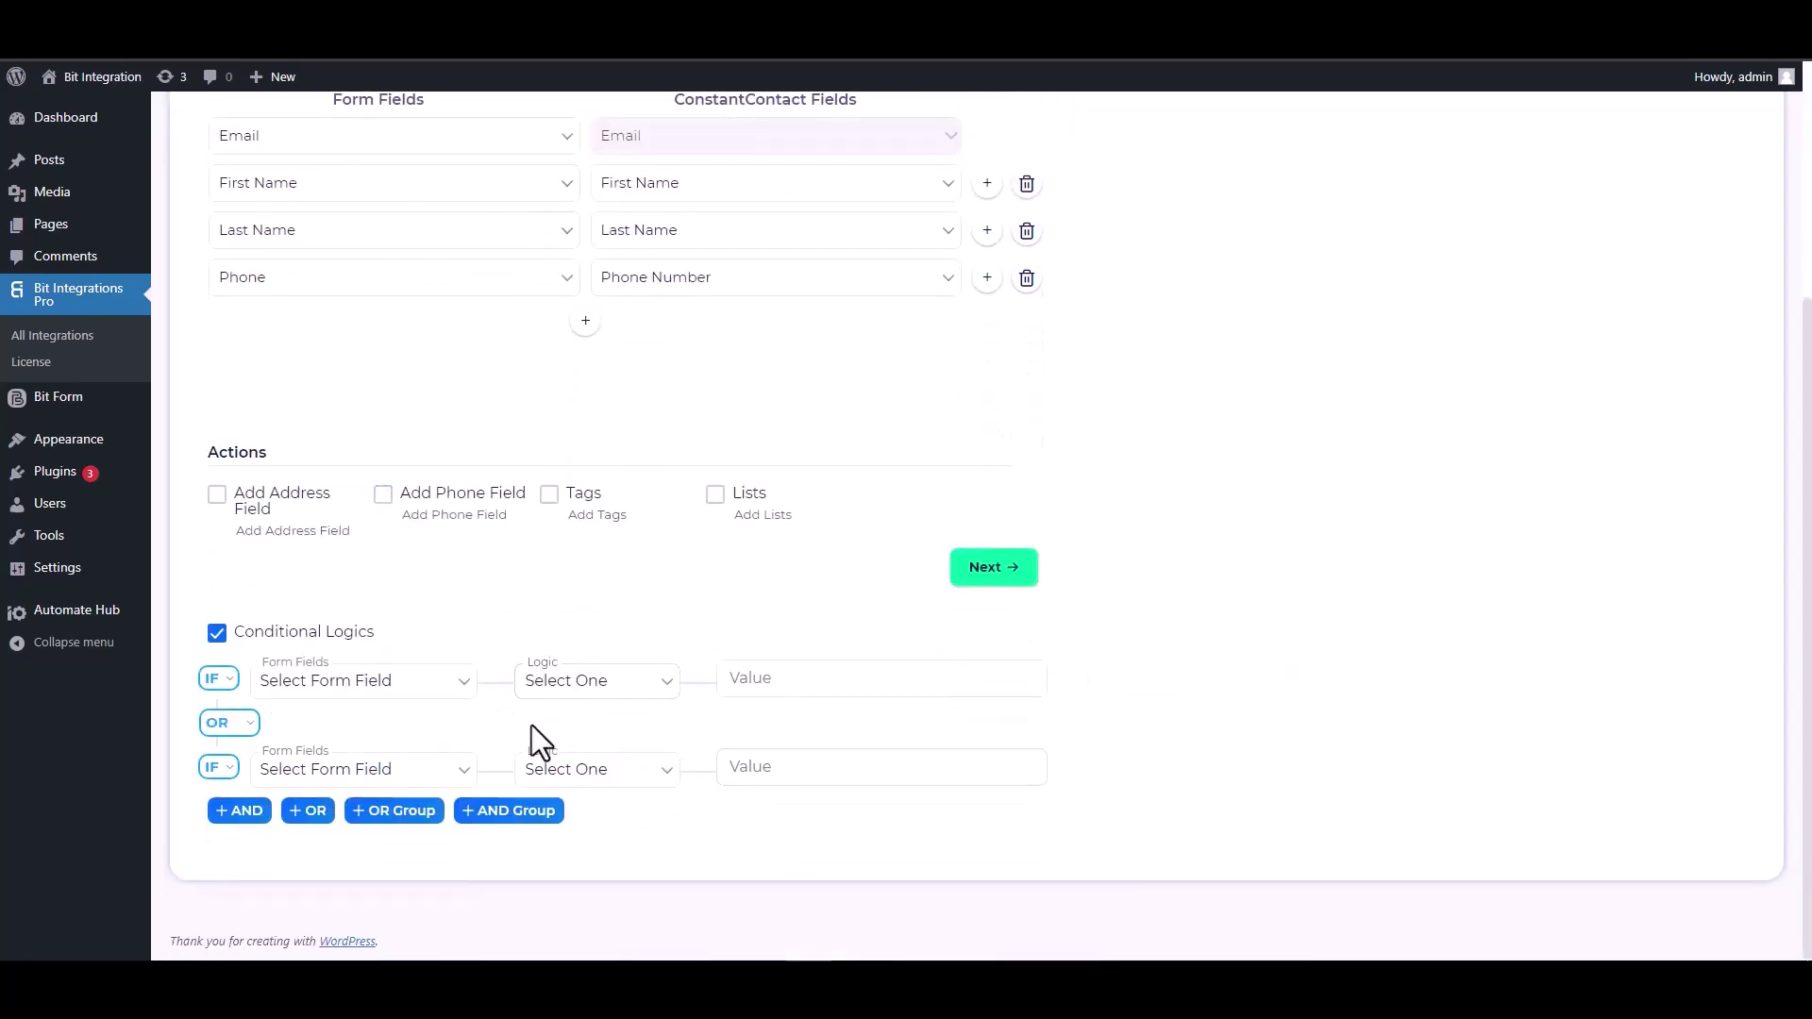
pyautogui.click(217, 633)
pyautogui.scroll(1, 802, 765)
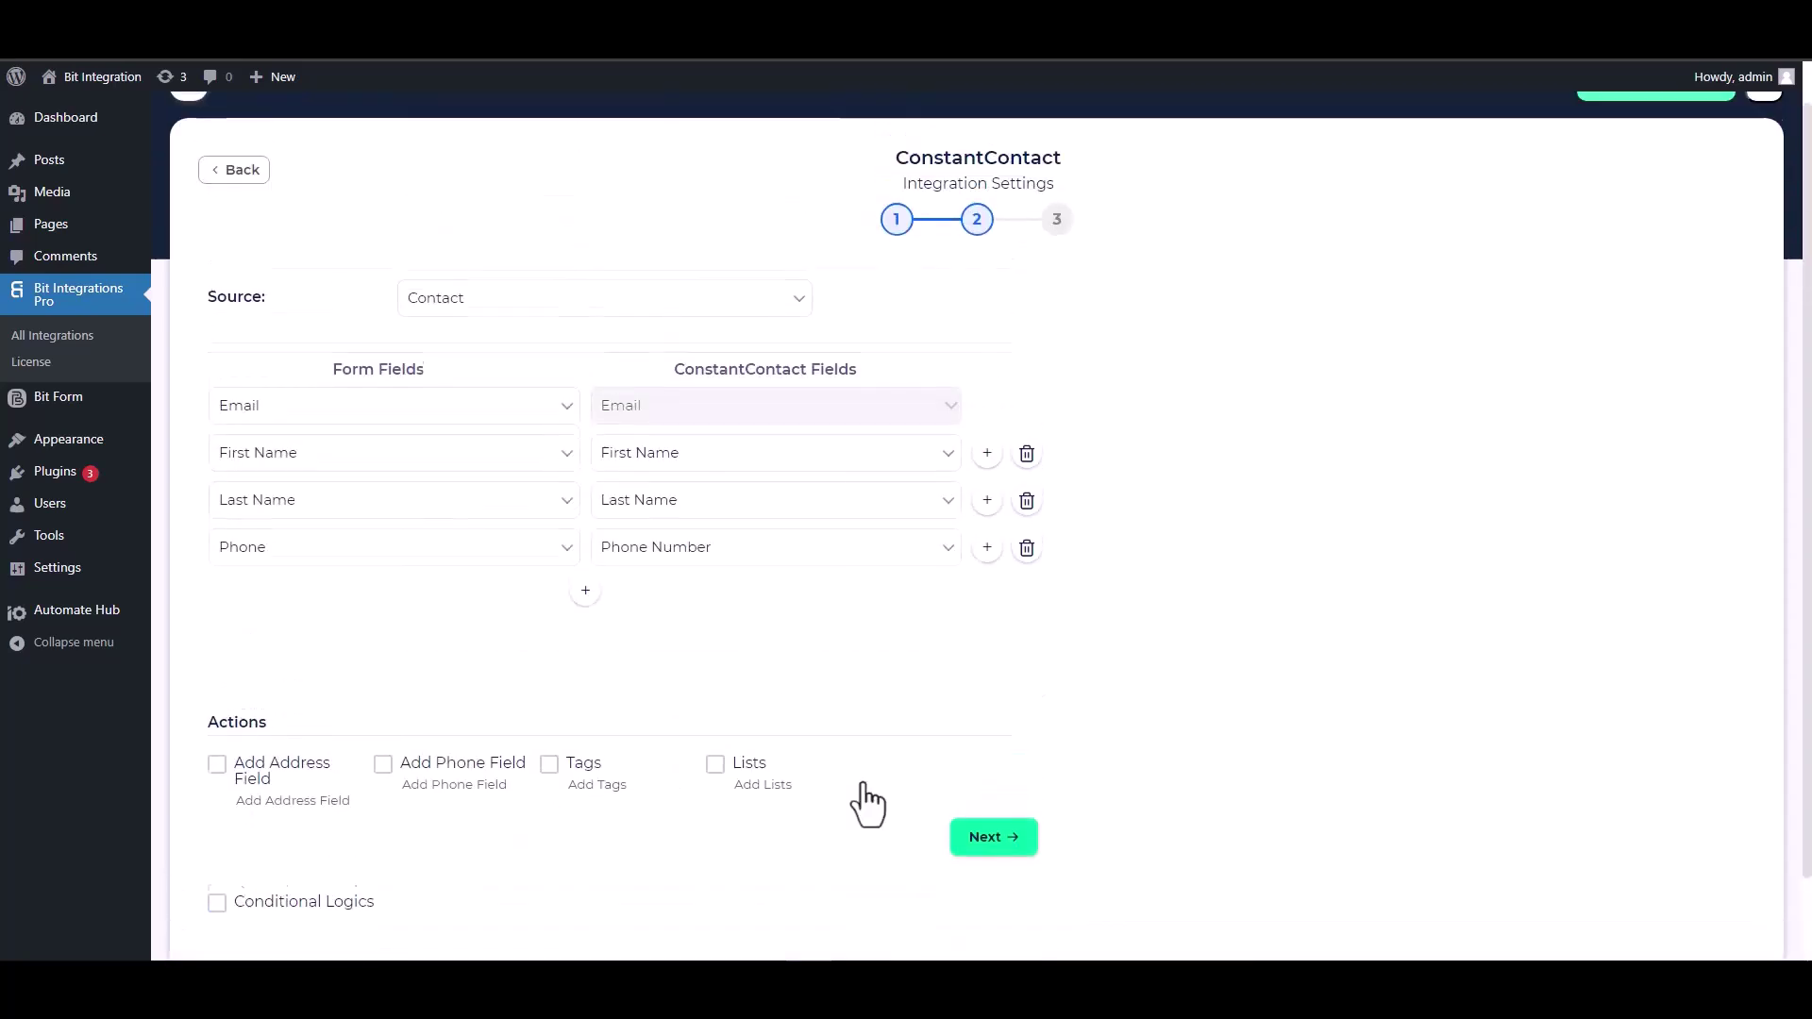
# - Finish and save the integration, then return to the live contact form's first name field
pyautogui.click(989, 840)
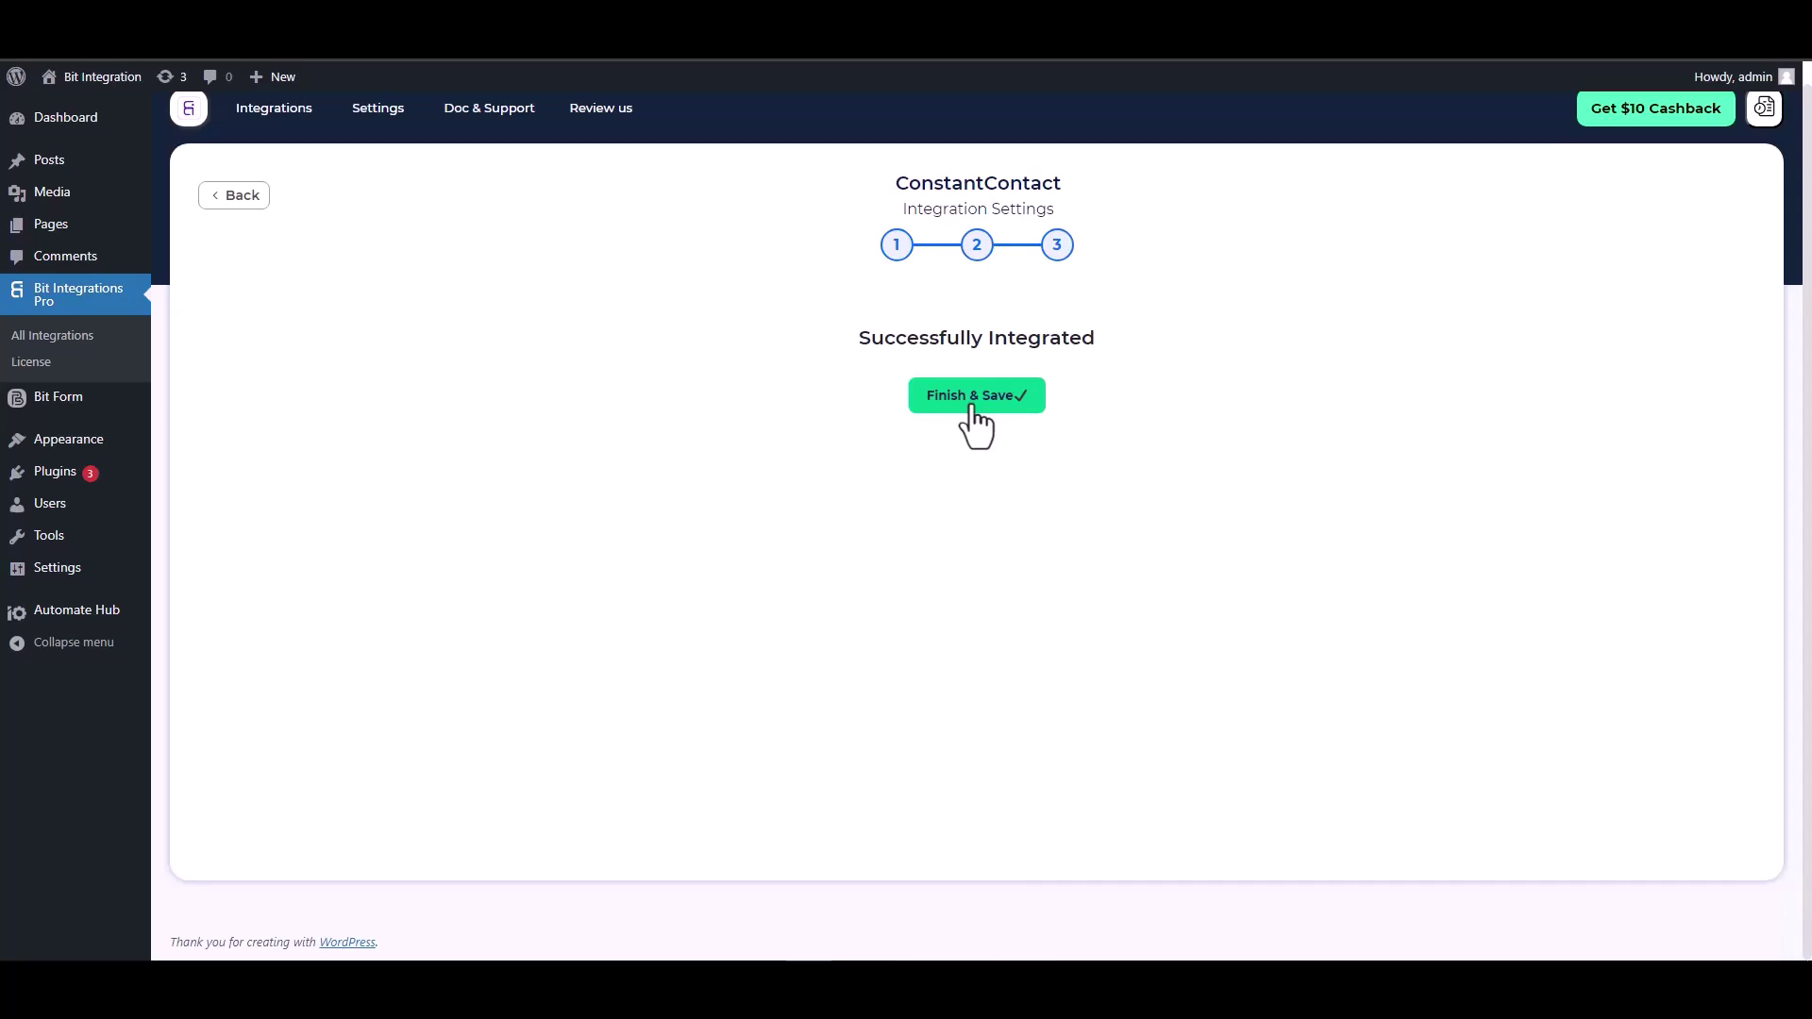
pyautogui.click(973, 406)
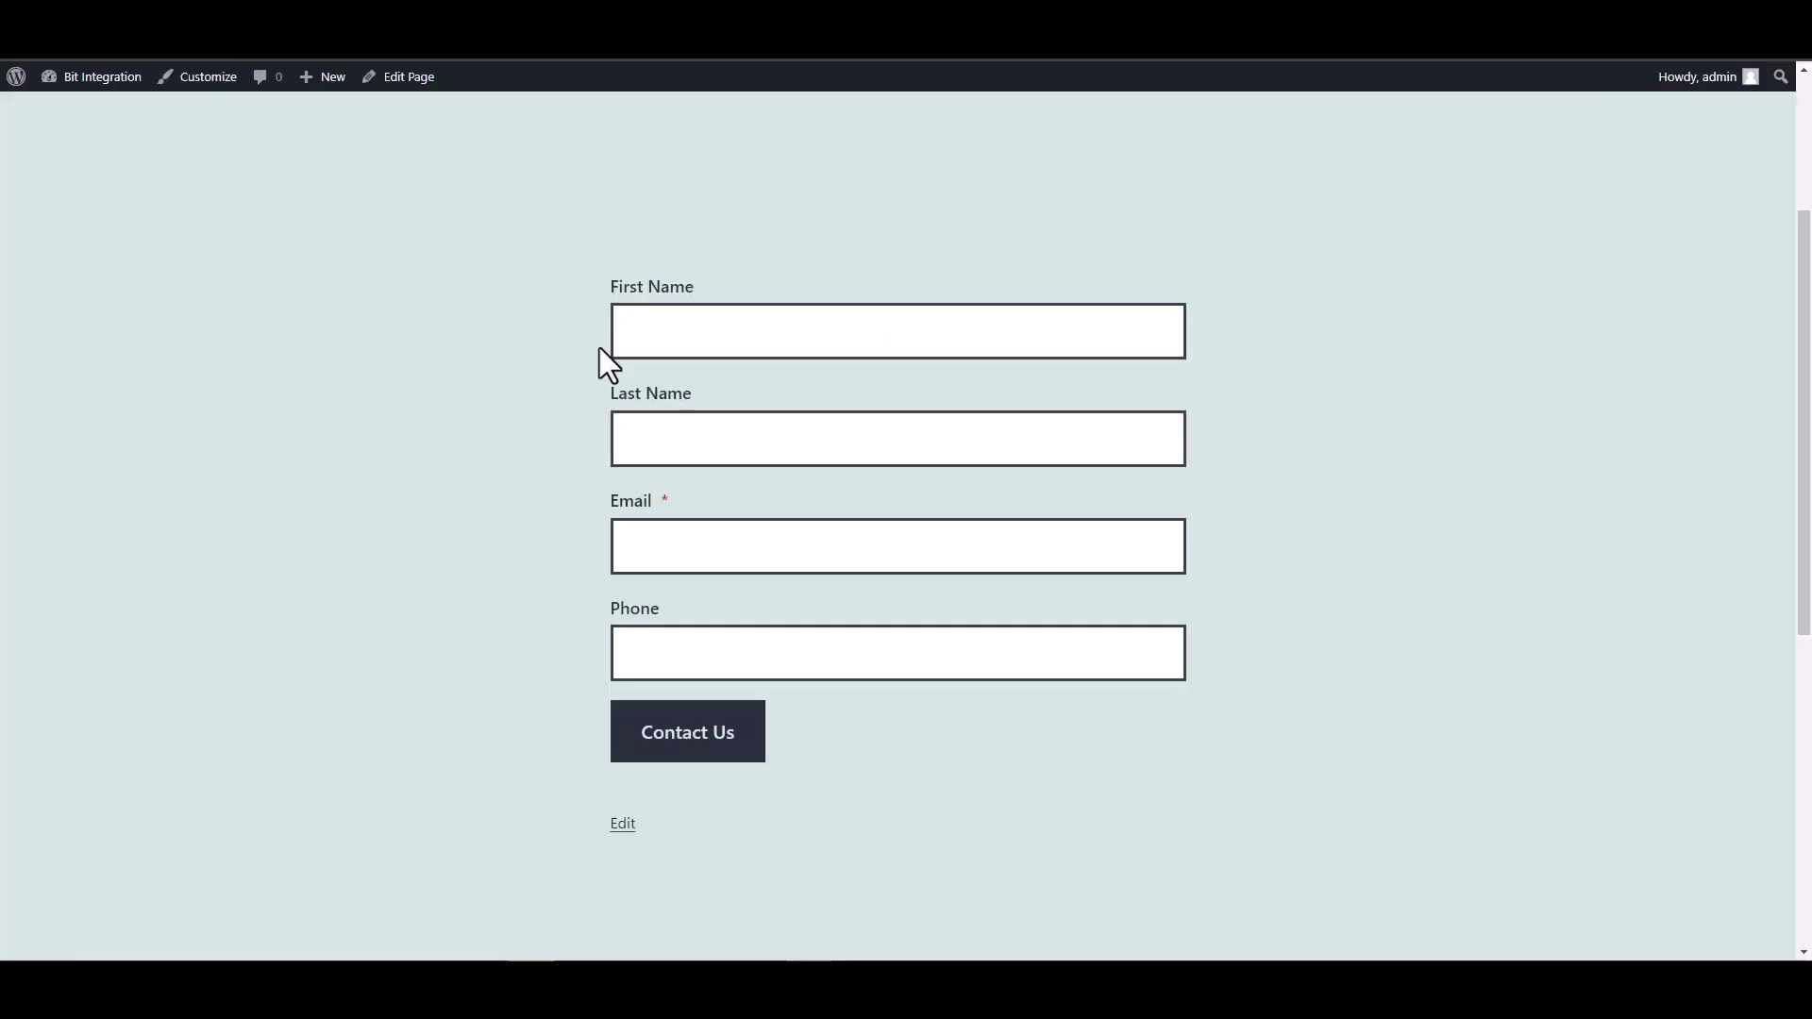
pyautogui.click(1133, 330)
# - Enter first name 'Bit' and last name 'Integrations' on the contact form
pyautogui.write('Bit')
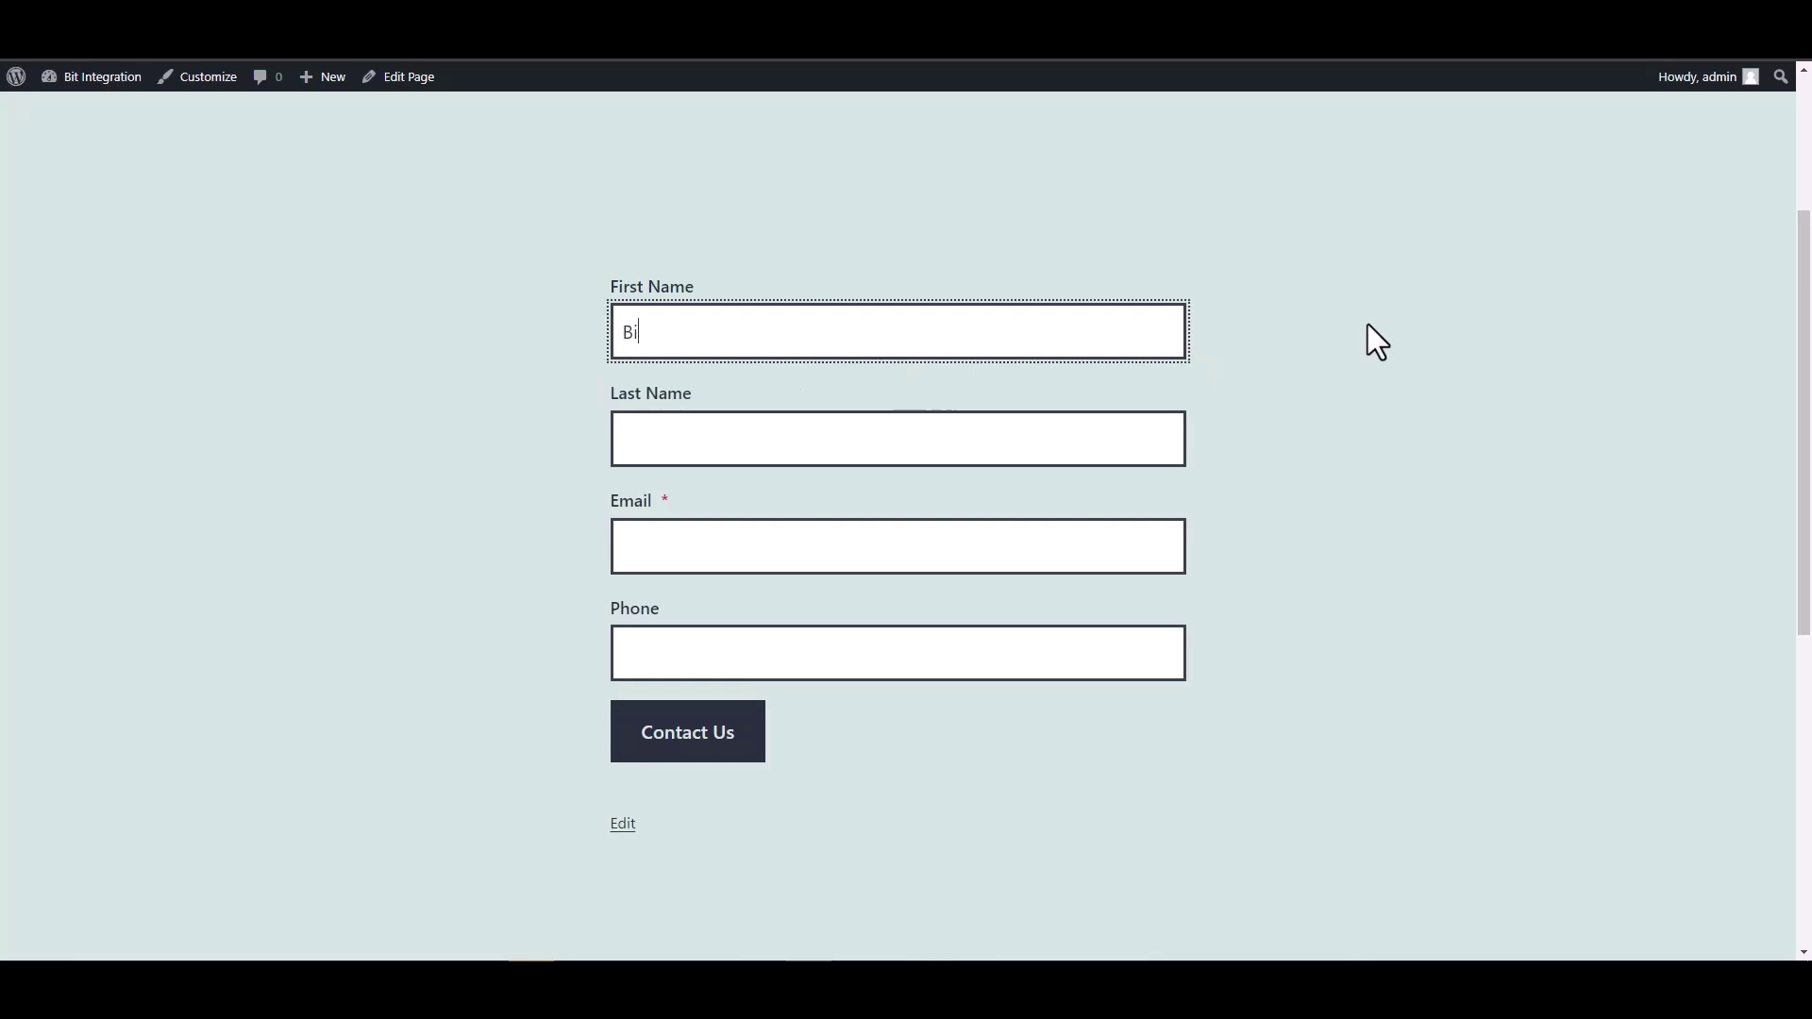
pyautogui.click(1088, 456)
pyautogui.write('Integ')
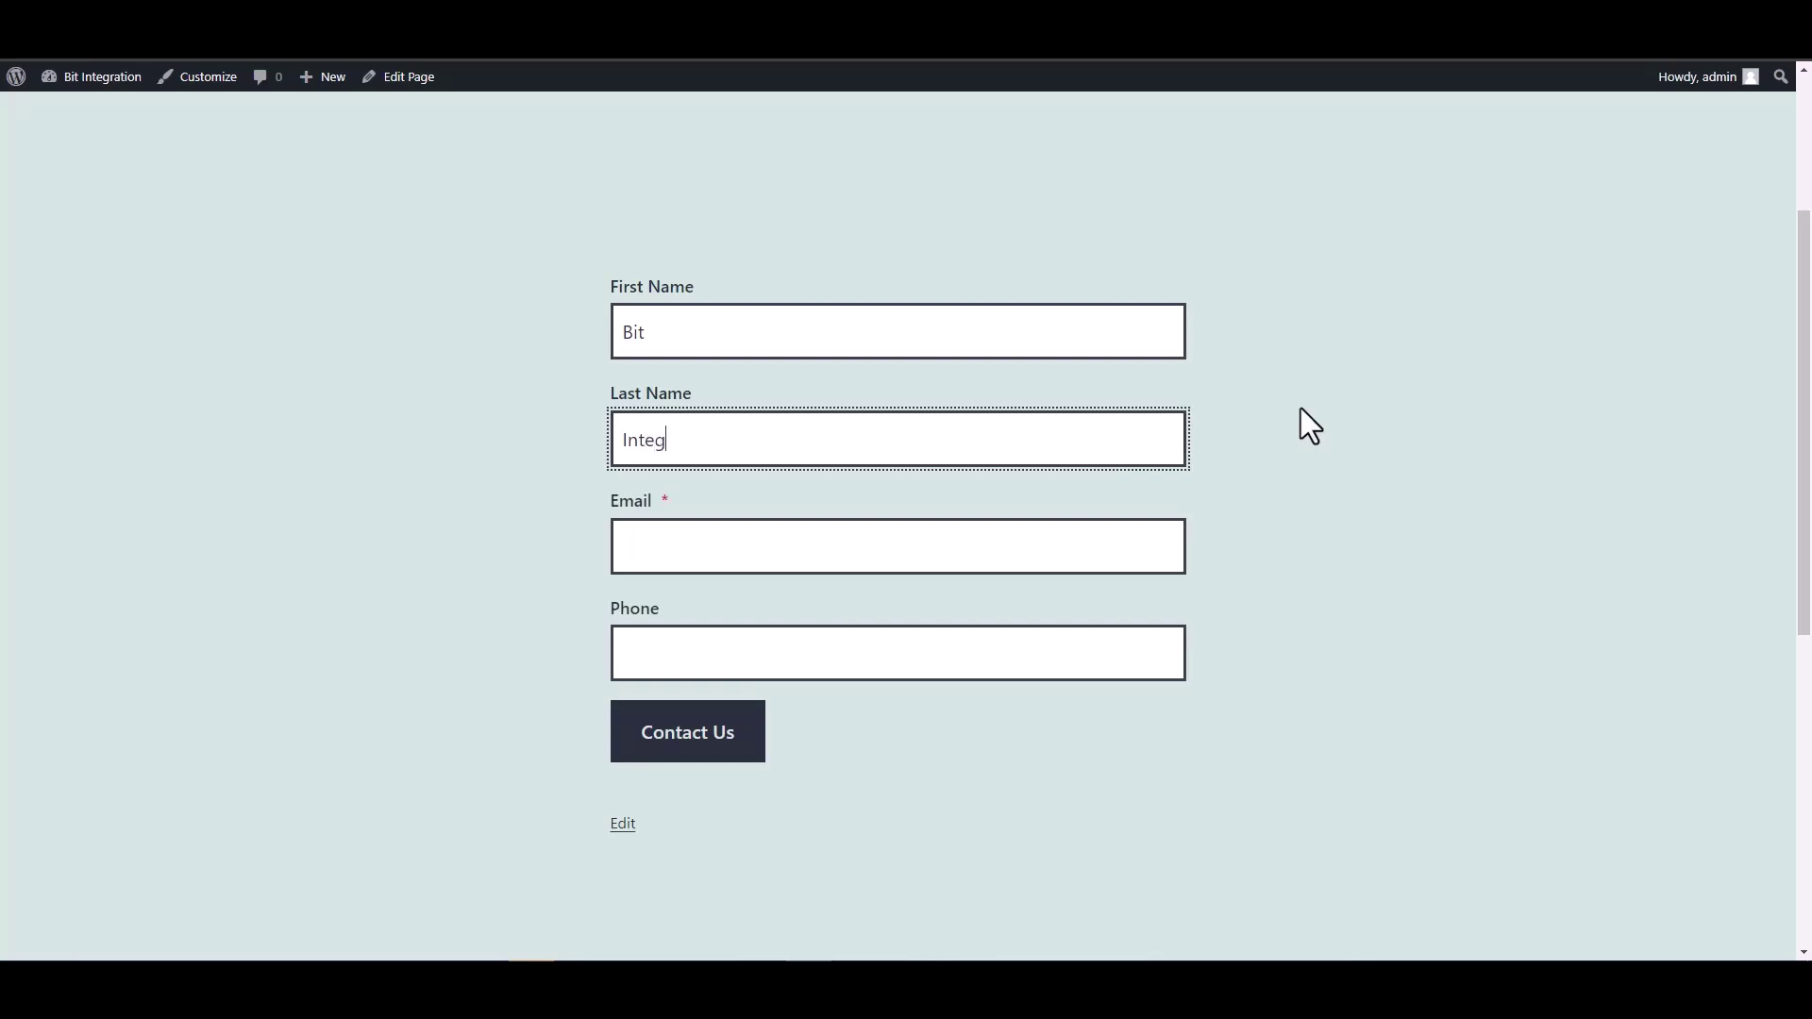
pyautogui.write('rations')
# - Fill in a test email address and phone number, then submit the form via Contact Us
pyautogui.click(1020, 534)
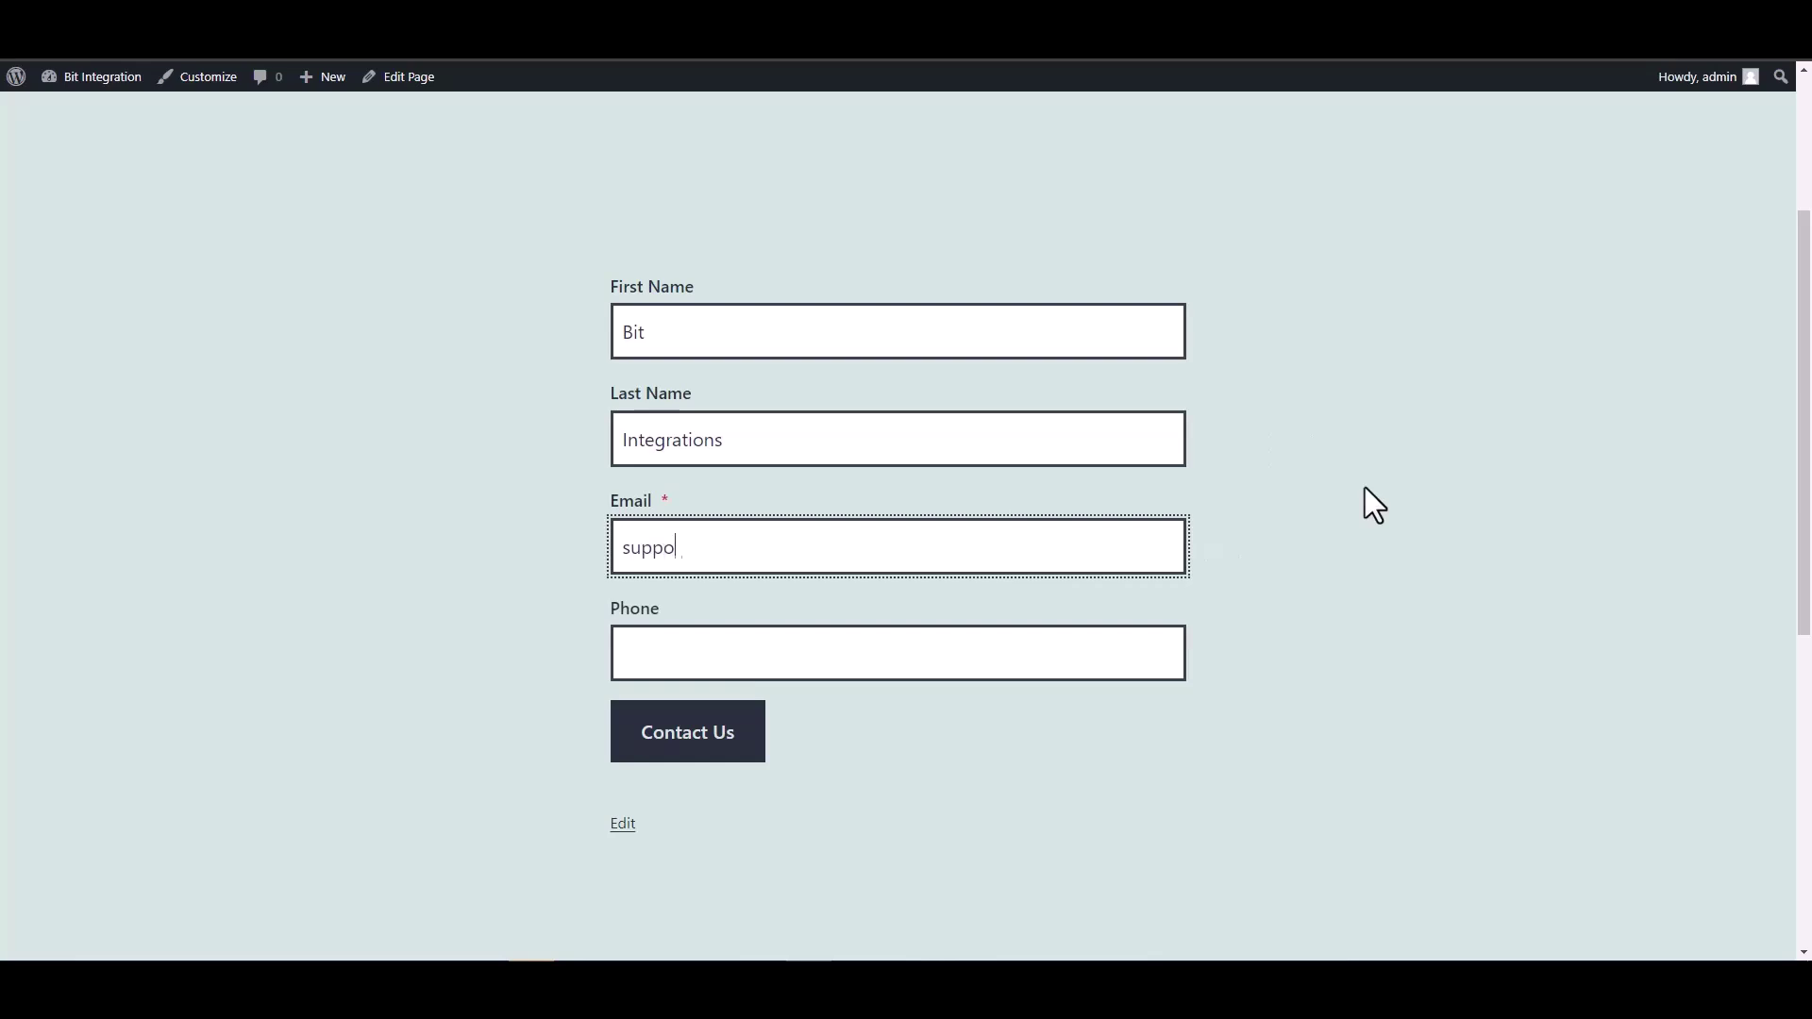
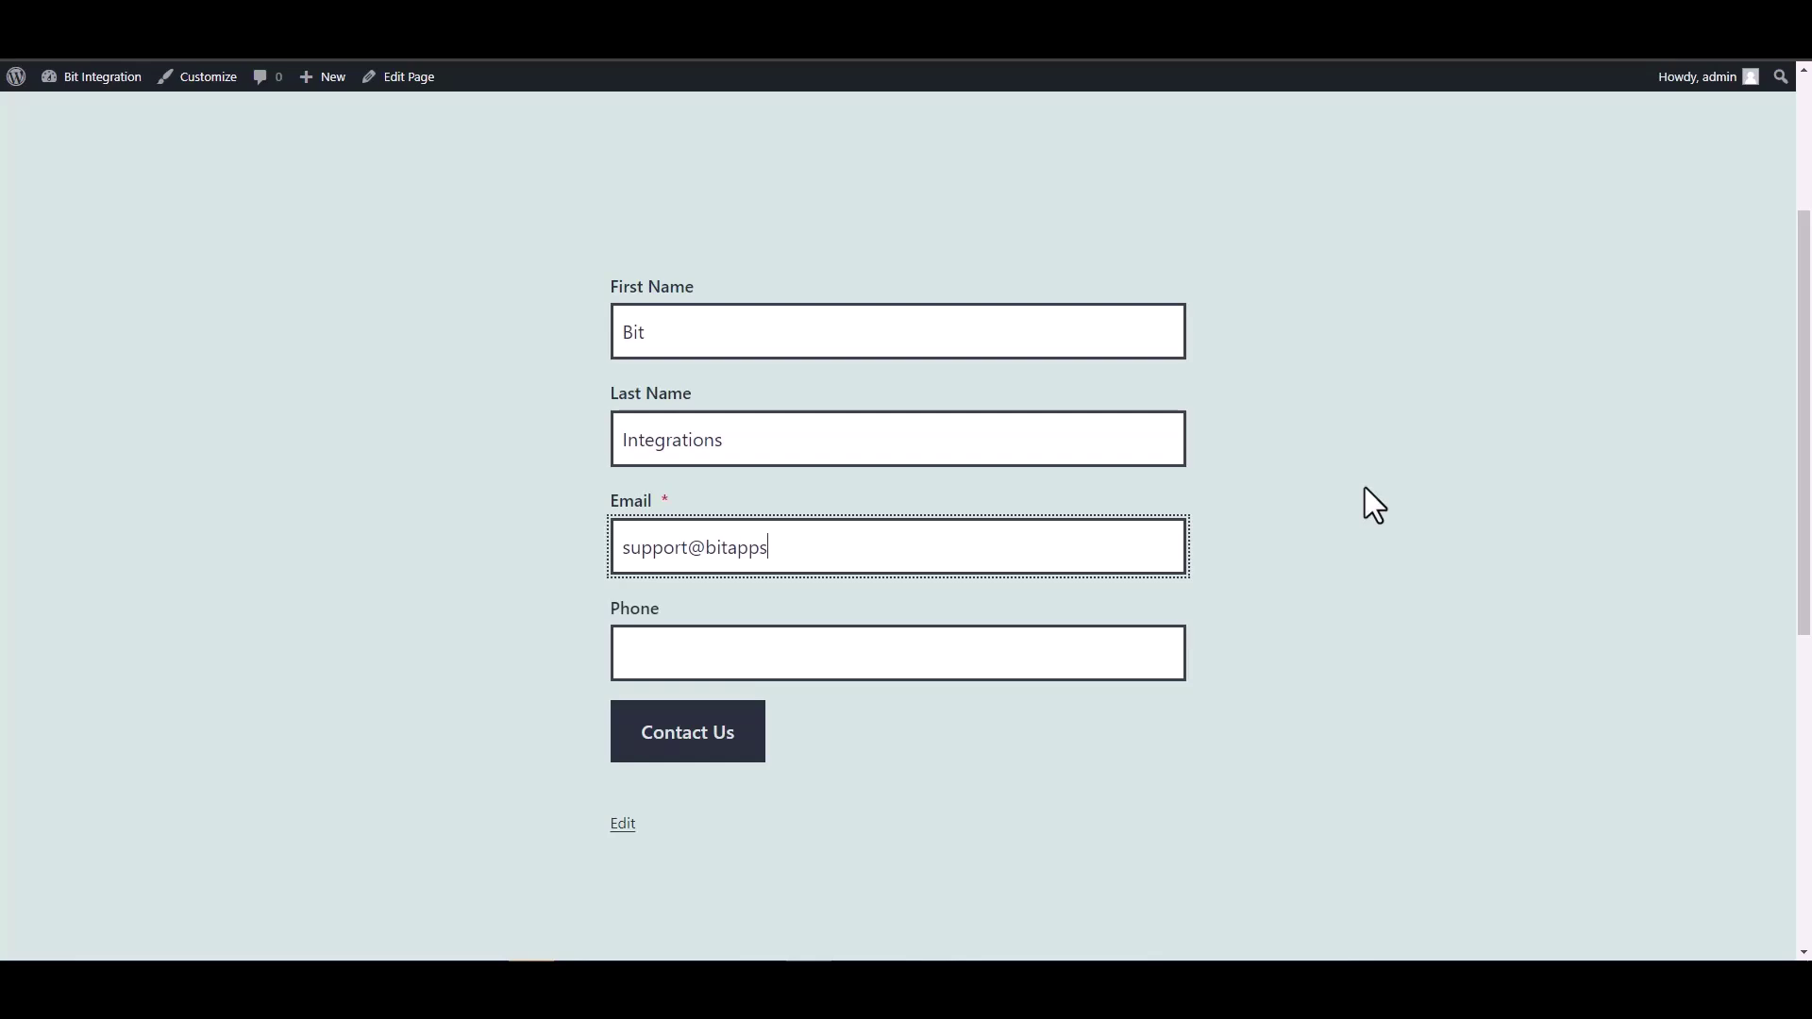
pyautogui.click(1059, 646)
pyautogui.write('444555666')
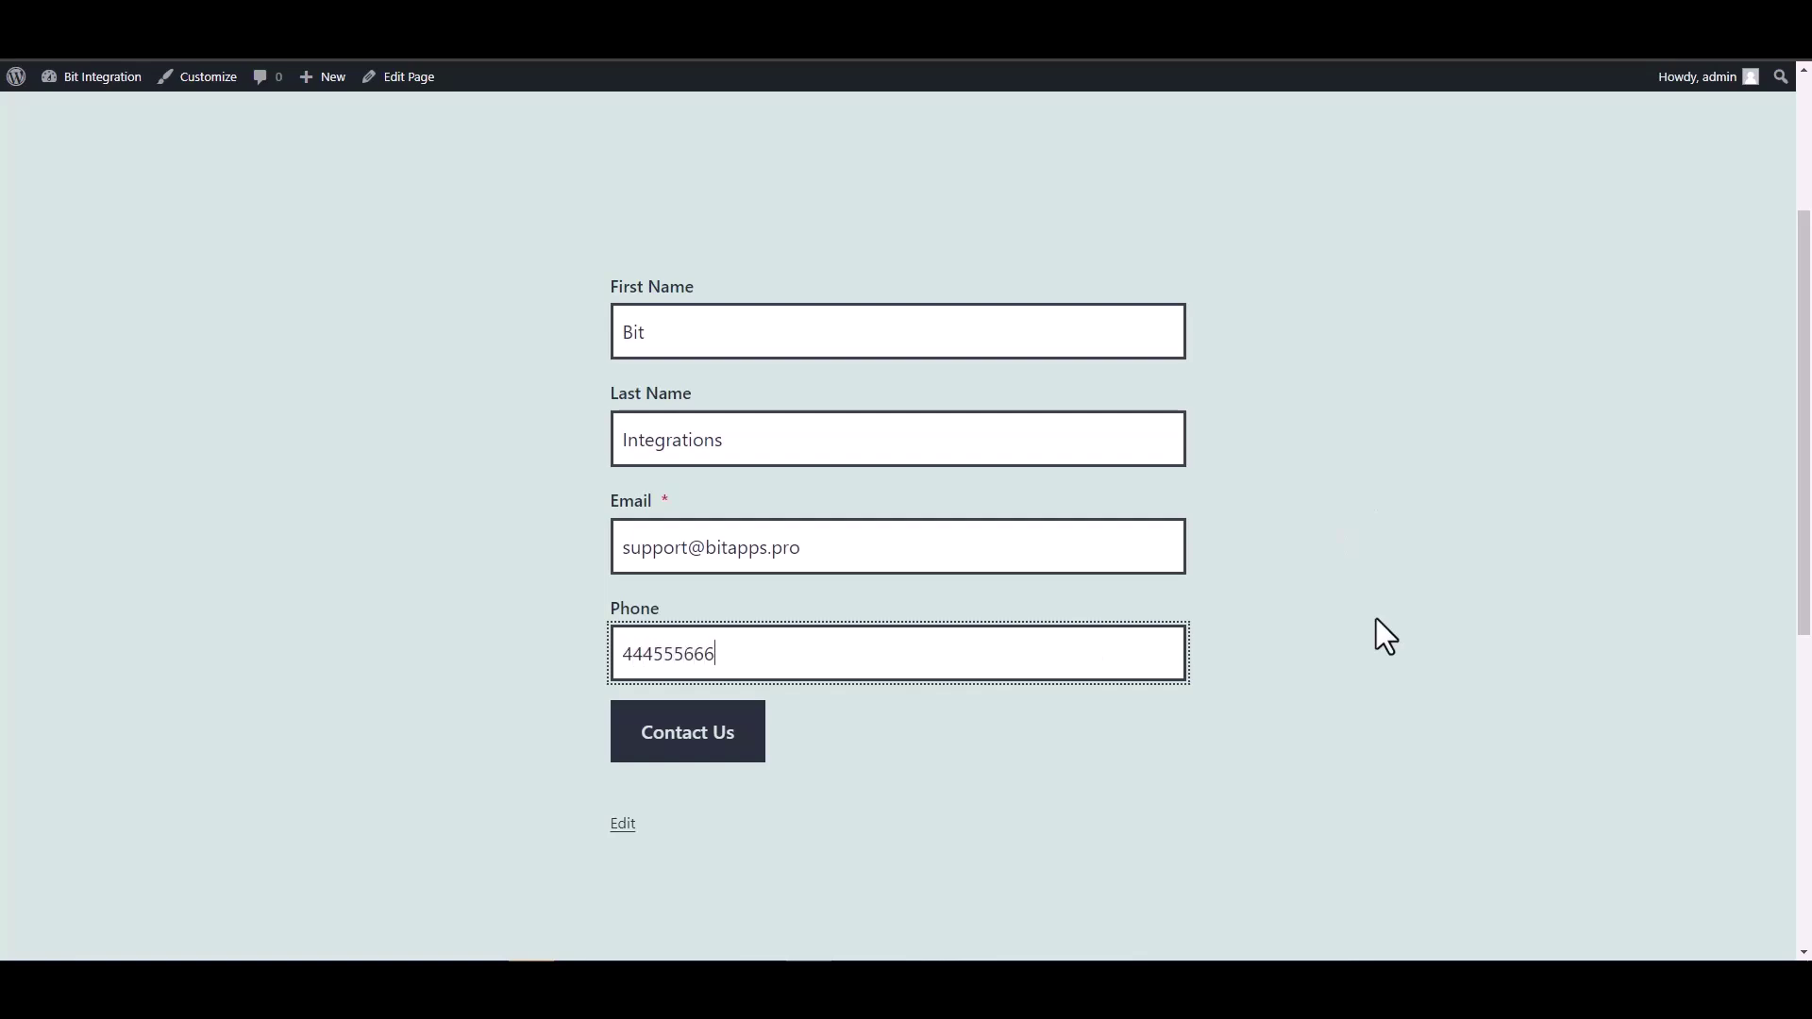
pyautogui.click(649, 745)
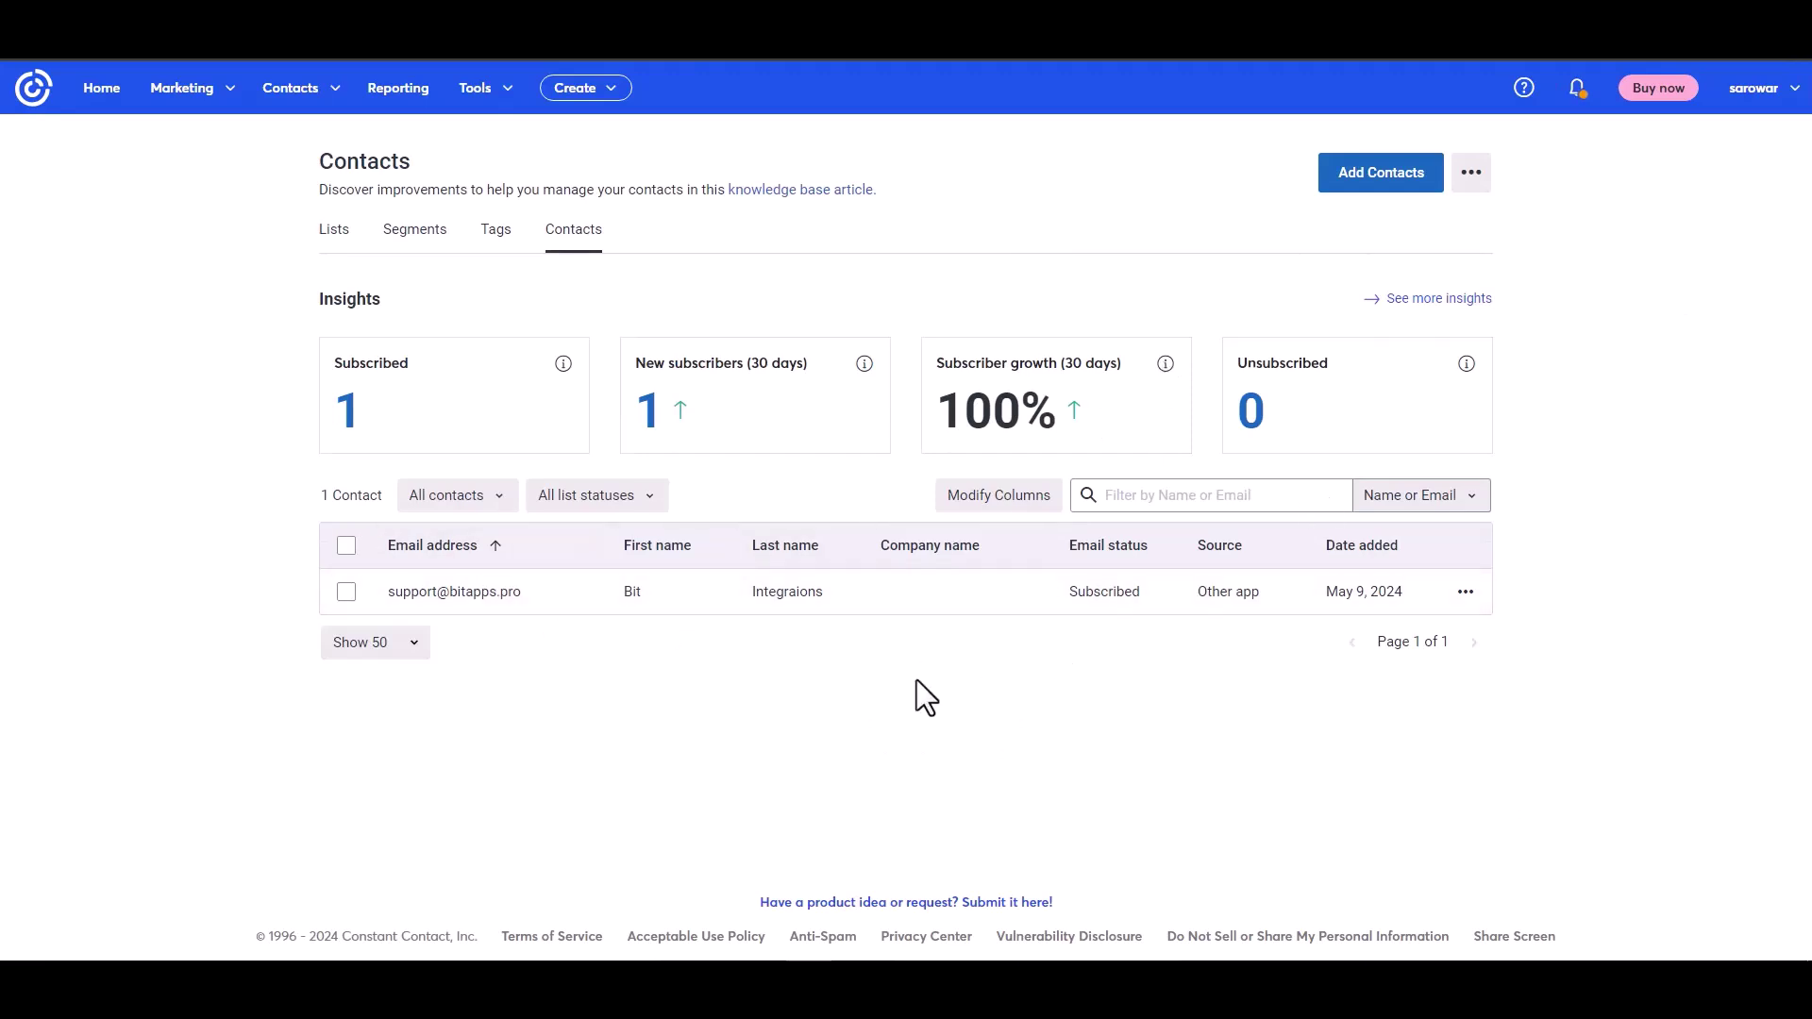
# - Open the new test contact's details, showing it was added by API as subscribed
pyautogui.click(469, 594)
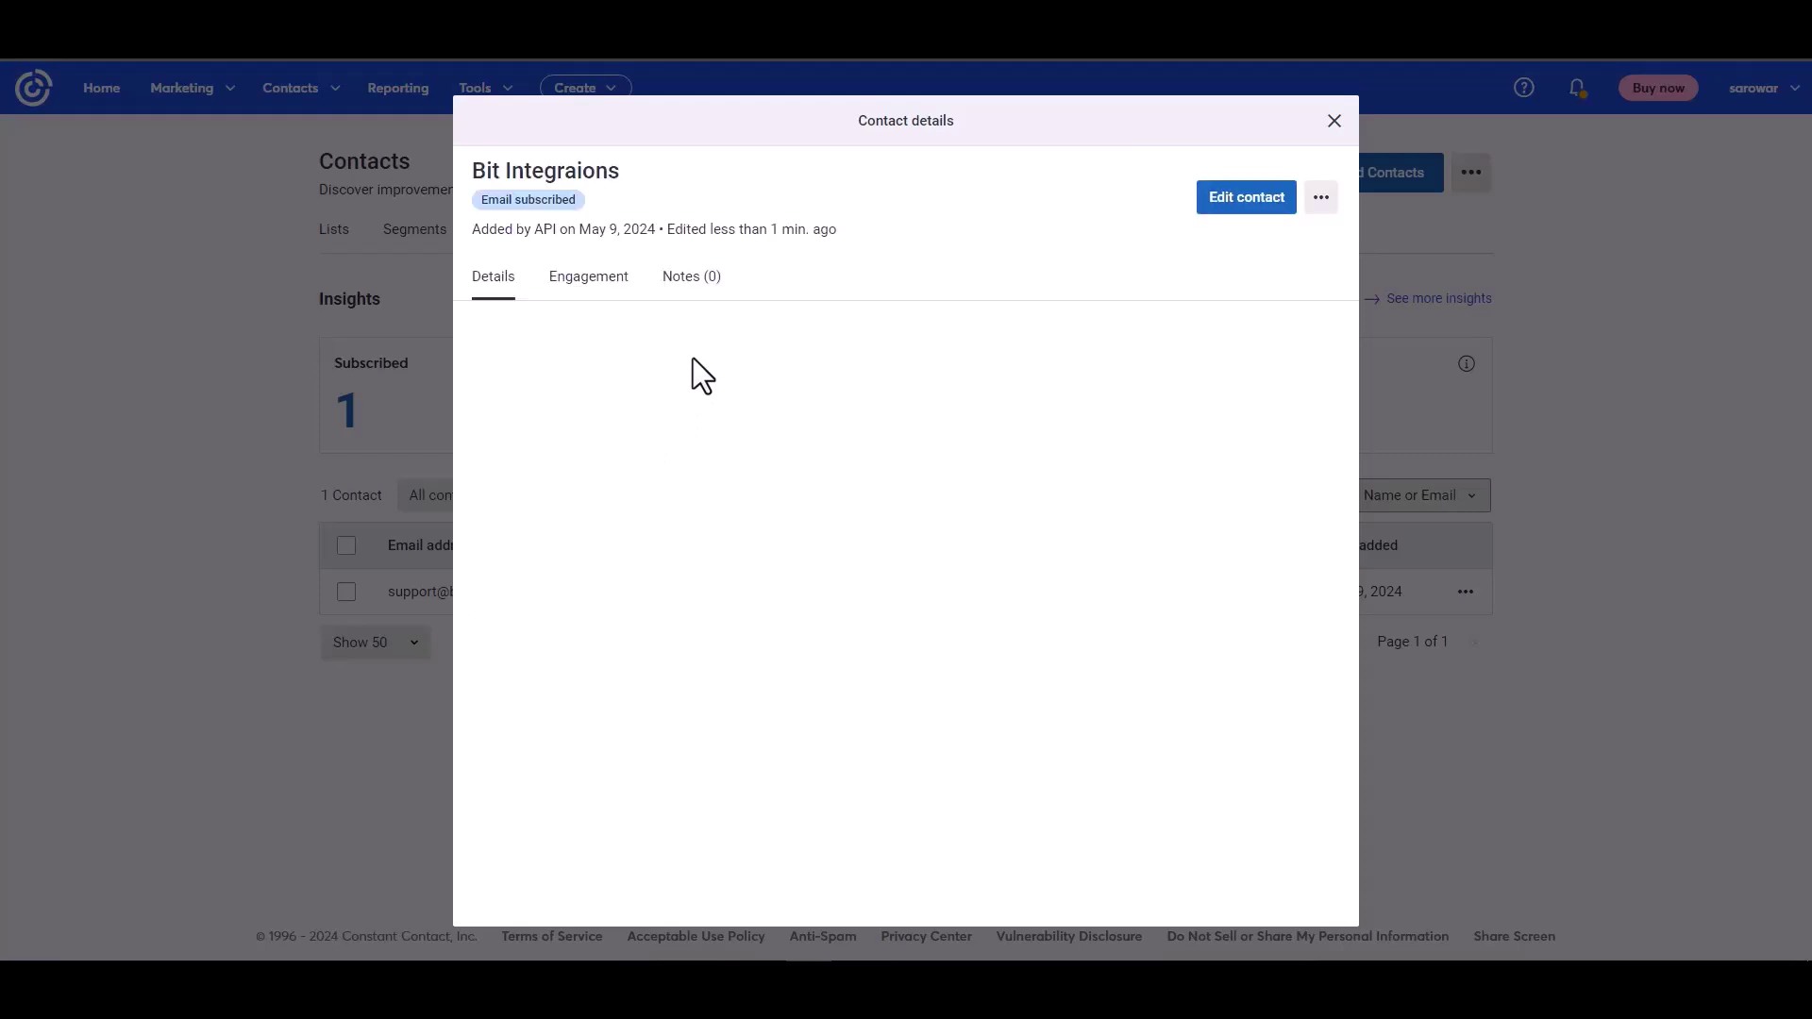
pyautogui.moveTo(482, 230); pyautogui.dragTo(592, 224)
pyautogui.click(725, 489)
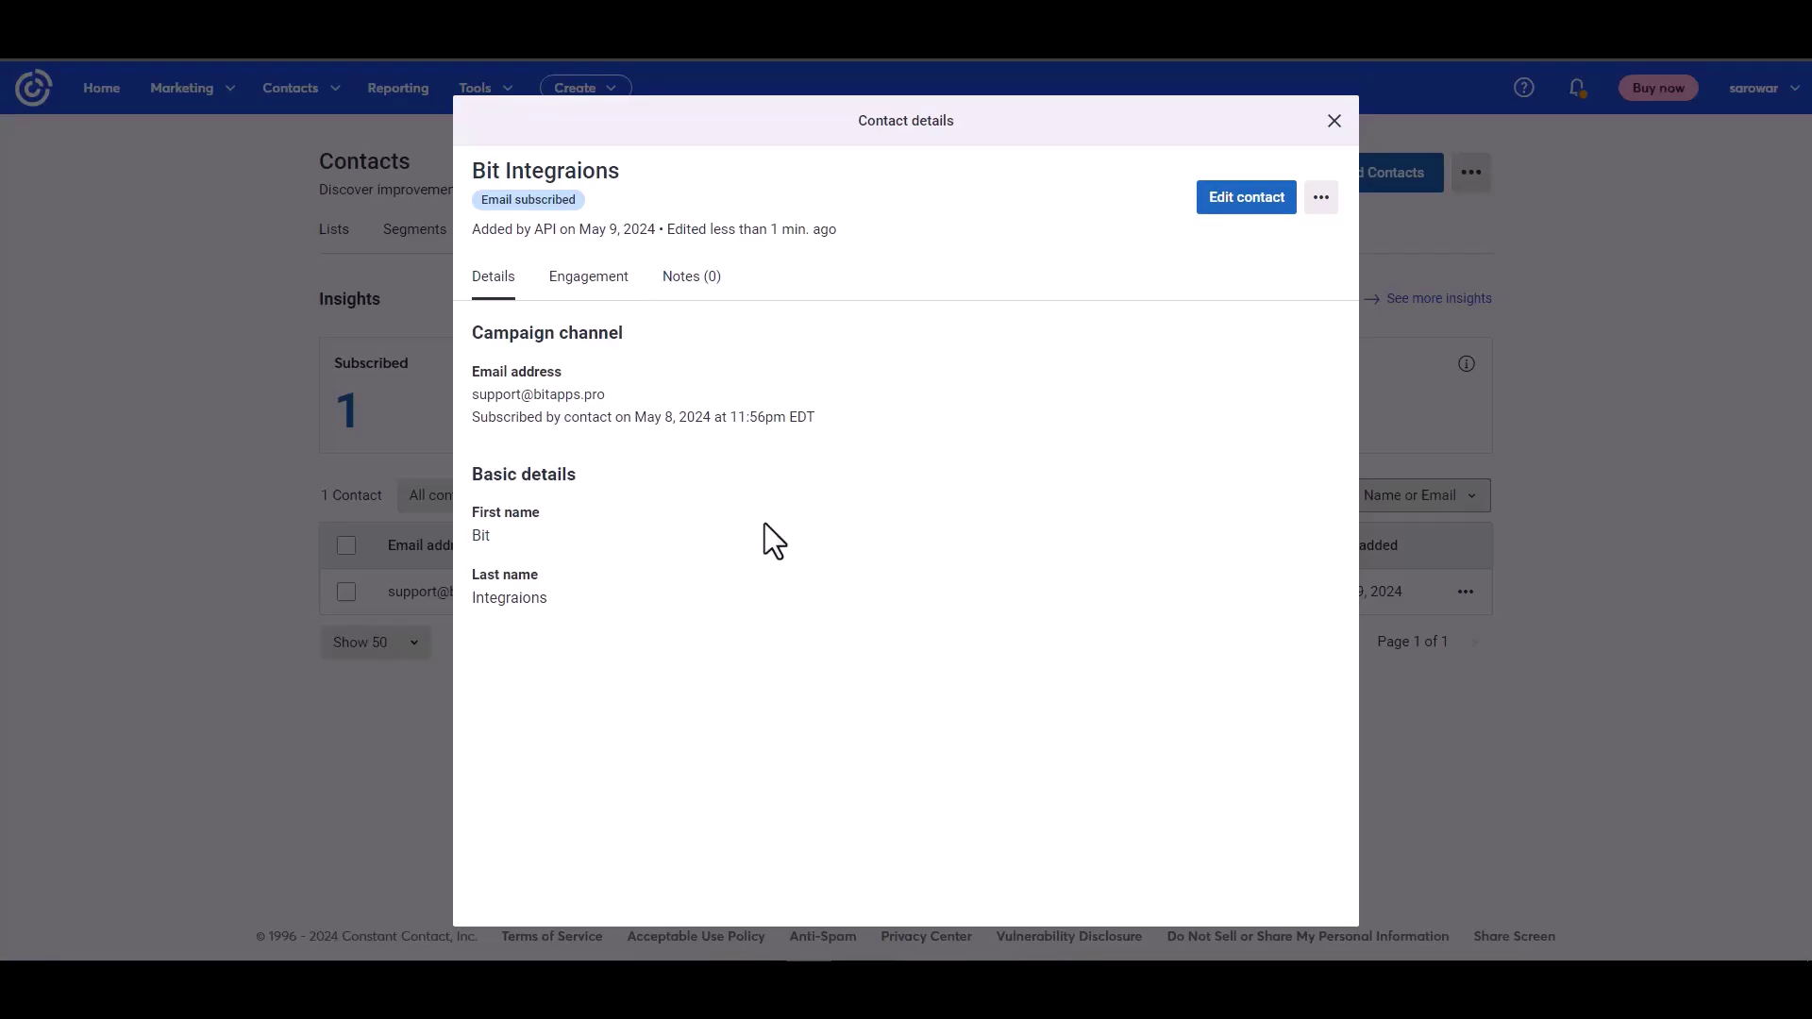